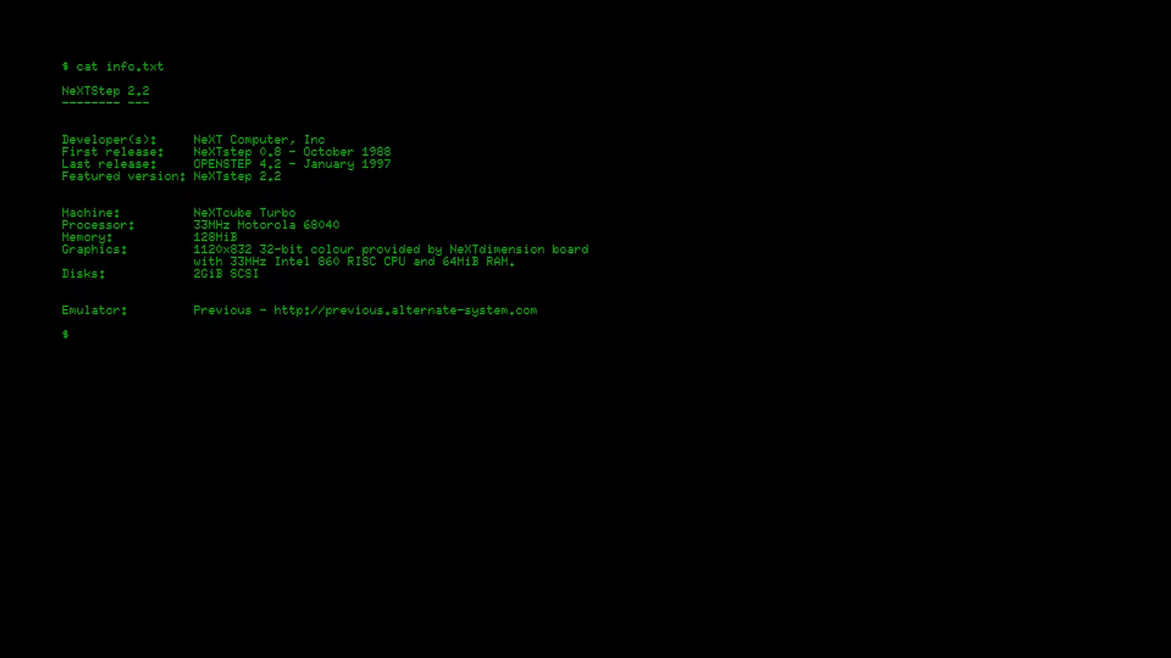
Run 'vlc youtube.mkv' at the $ prompt to start the recorded video.
text(vlc youtube.mkv)
key(Return)
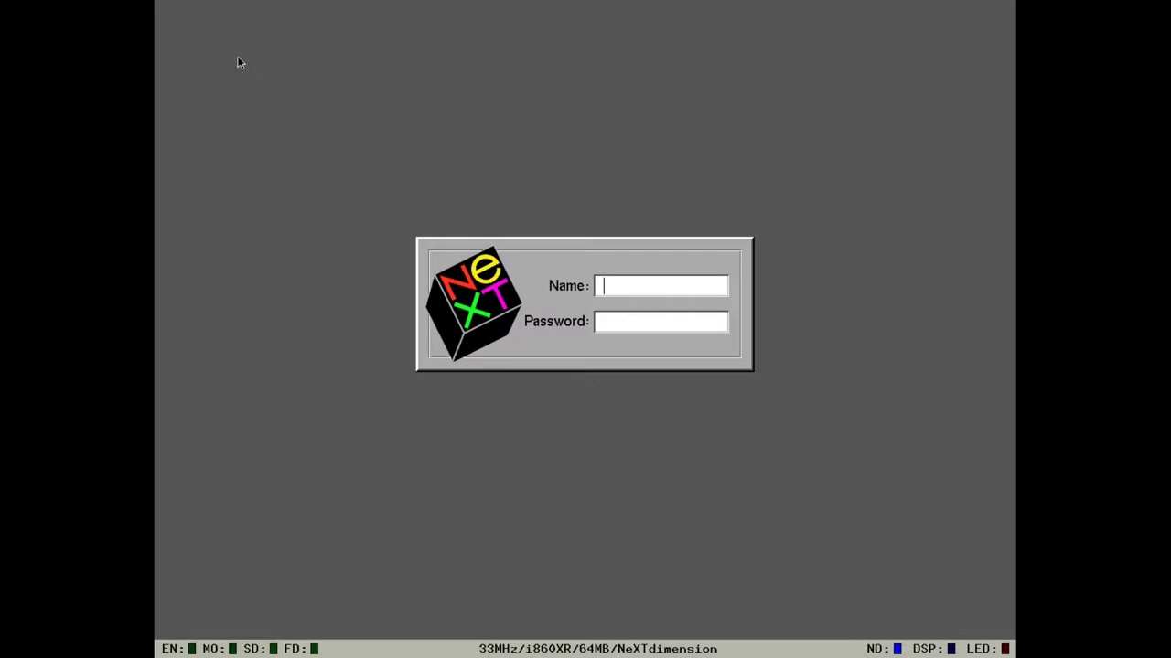
Log in at the NeXT login window with the demo user name and the account password.
text(demo)
key(Return)
text(demo)
key(Return)
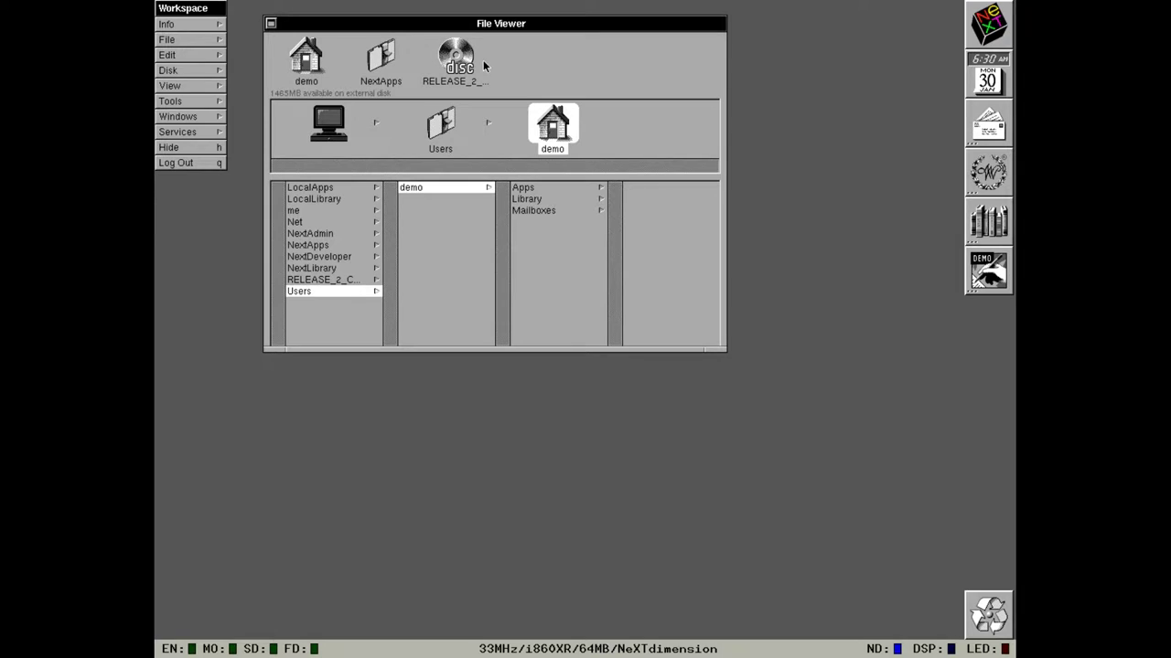
Keep README.wn from the home Apps folder on the shelf, then browse the me/Library folder.
click(523, 187)
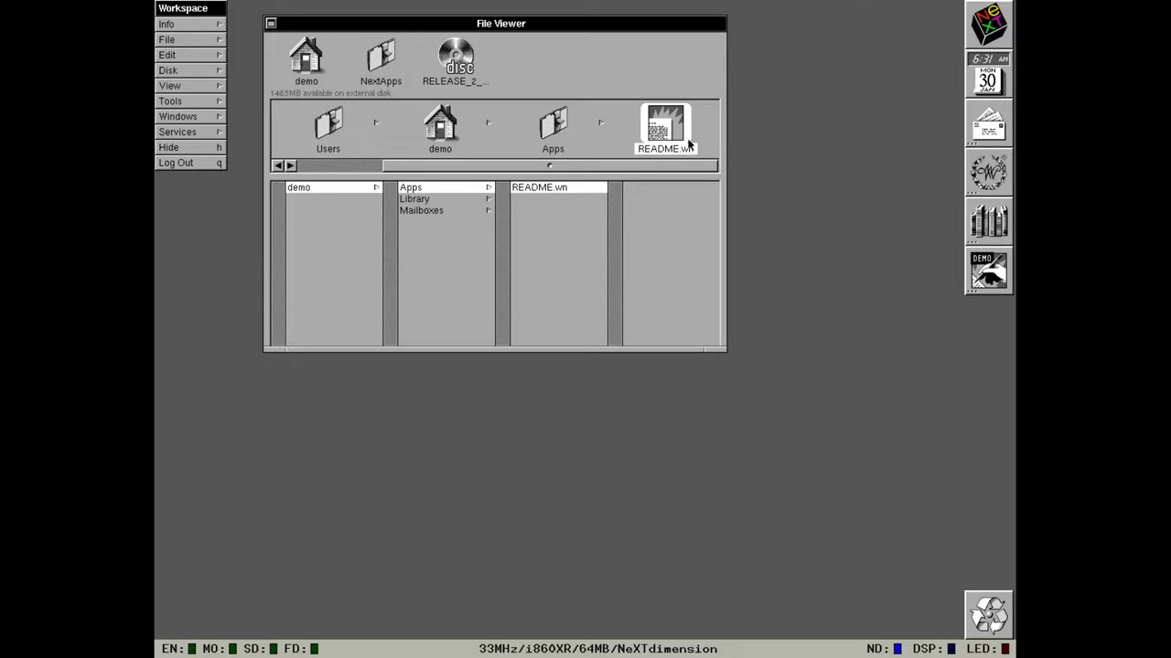
drag(668, 139, 675, 64)
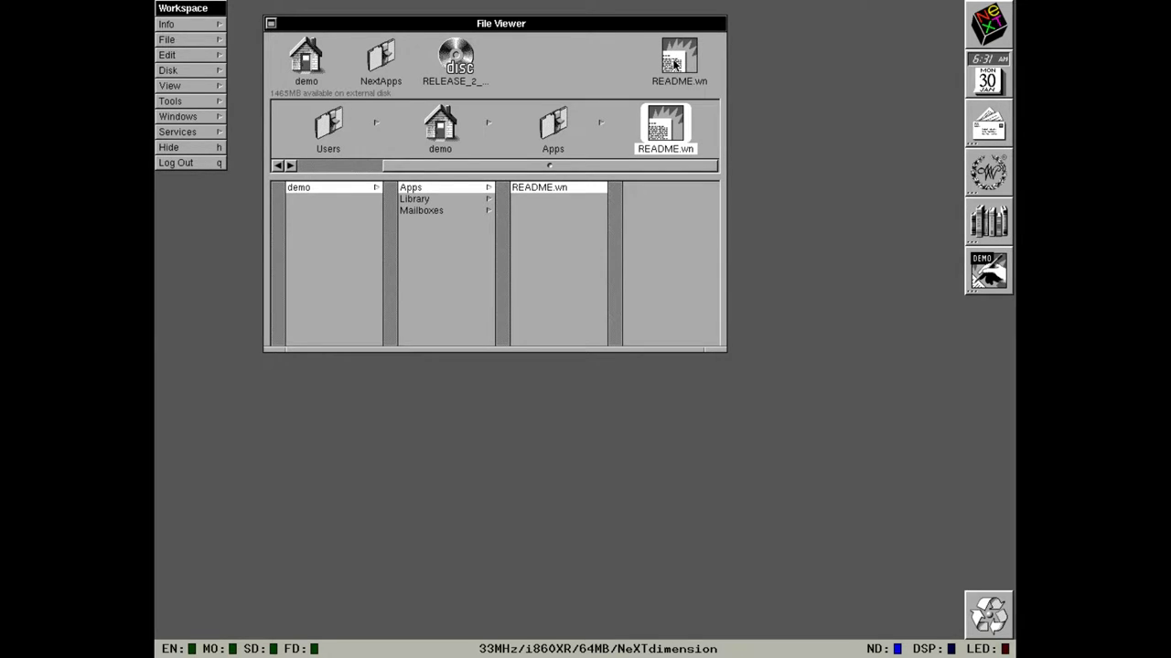
click(299, 164)
click(303, 211)
click(481, 197)
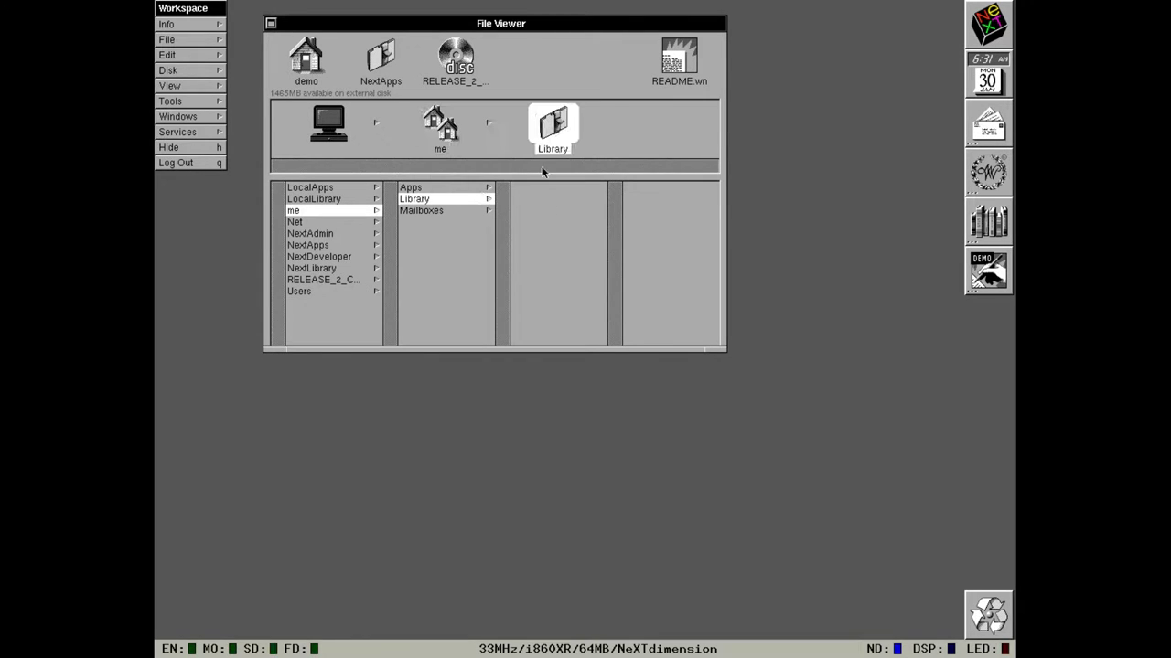
Open the shelved README.wn in WriteNow, read it, then quit WriteNow.
click(693, 70)
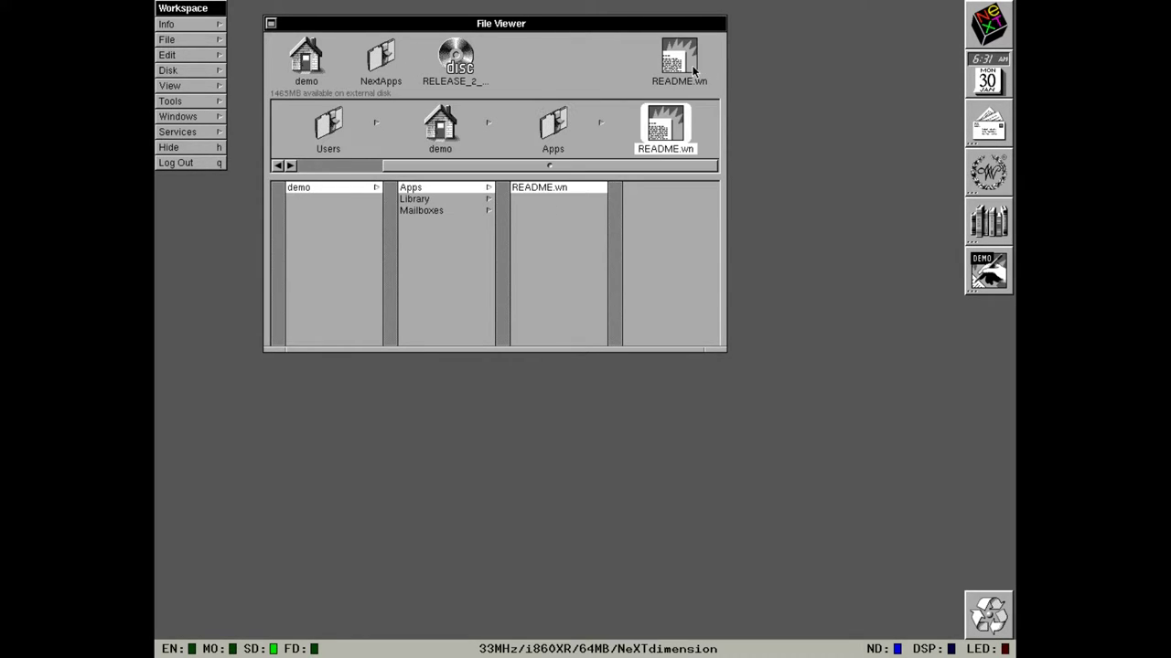
double_click(693, 70)
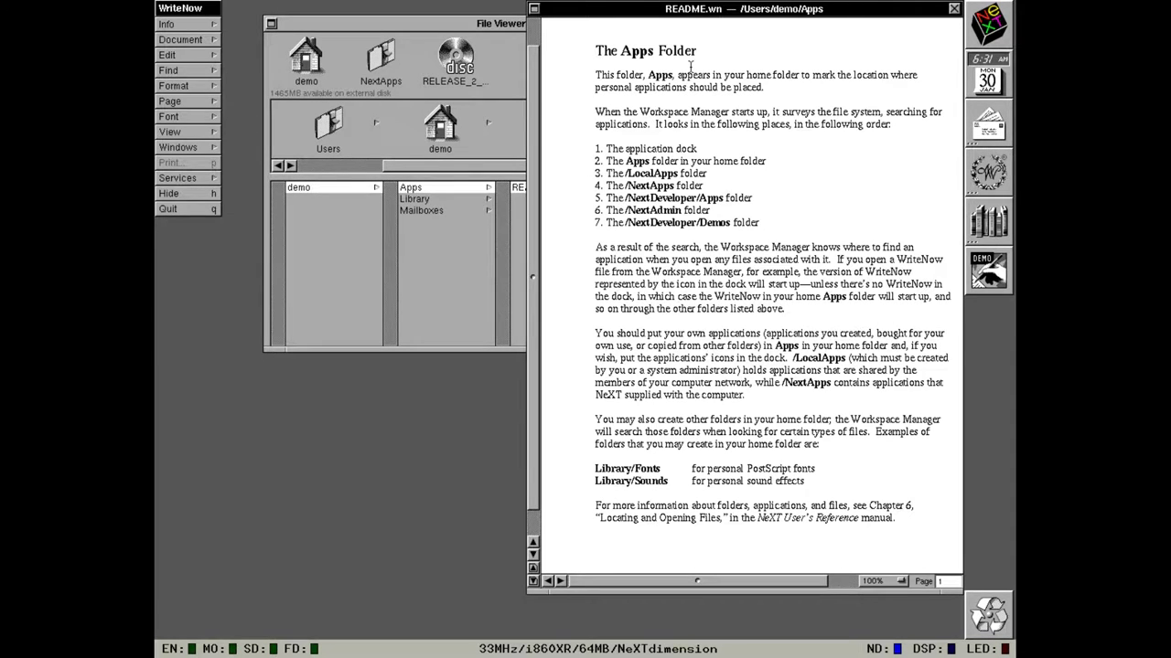
click(163, 208)
Browse NextApps and the RELEASE_2_CDROM disc, then drag the CD onto the recycler to eject it.
click(363, 79)
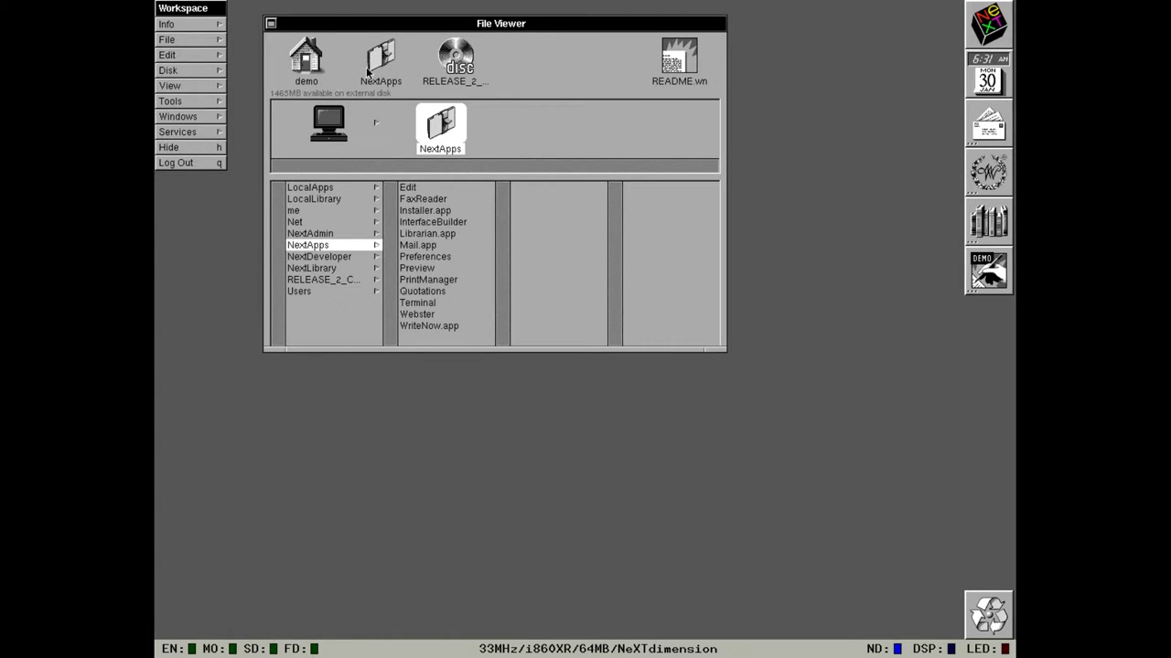
click(371, 69)
click(455, 59)
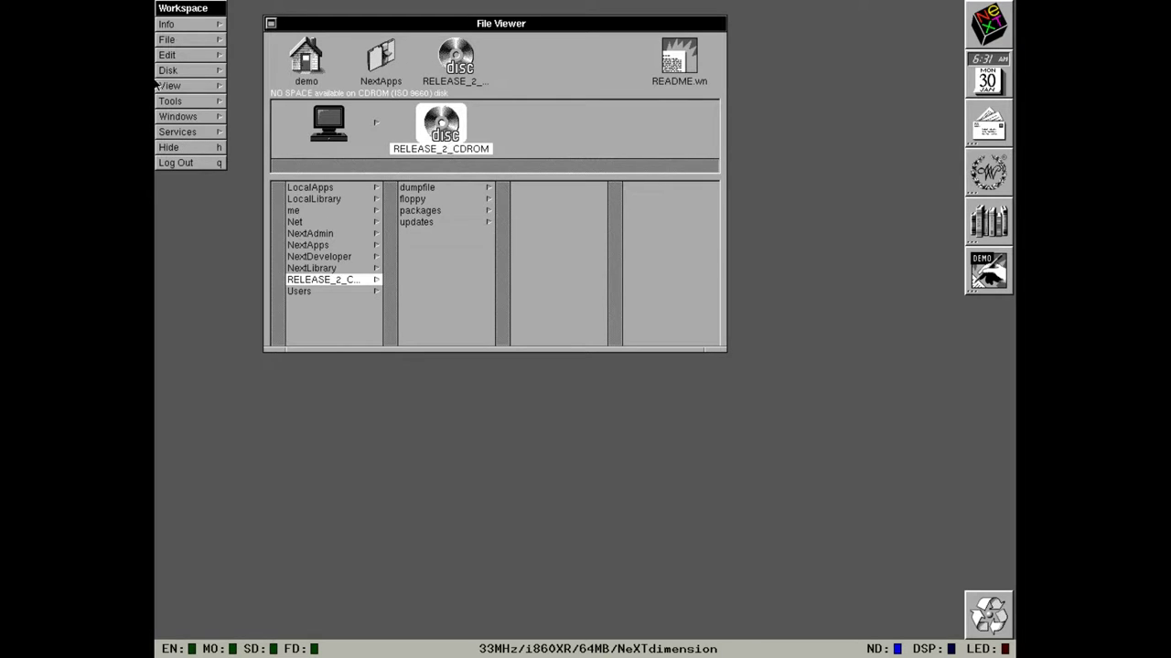
click(186, 72)
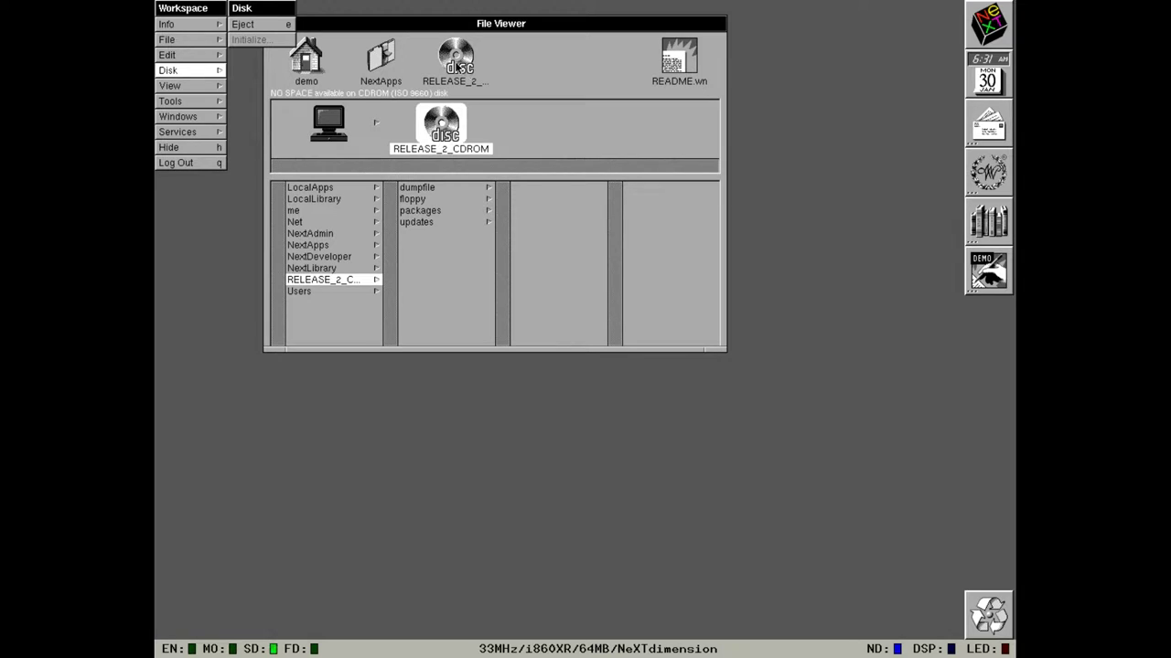
drag(455, 119, 999, 617)
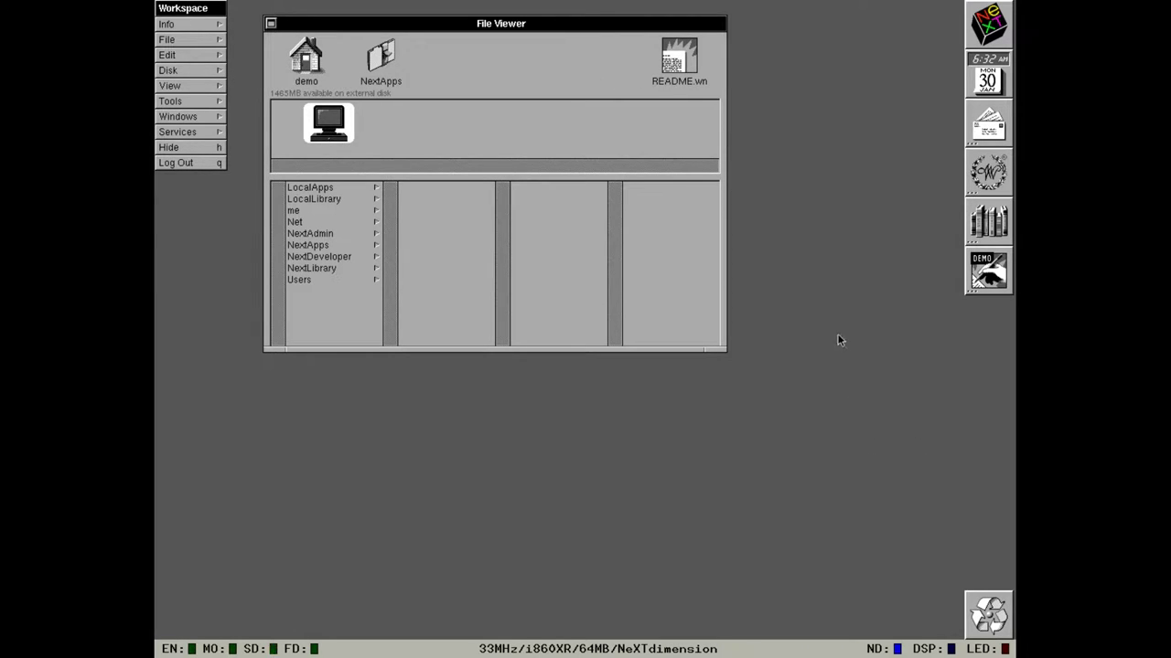
Enable Resizable Shelf in the Workspace Shelf preferences, then stretch the shelf taller and back.
click(221, 27)
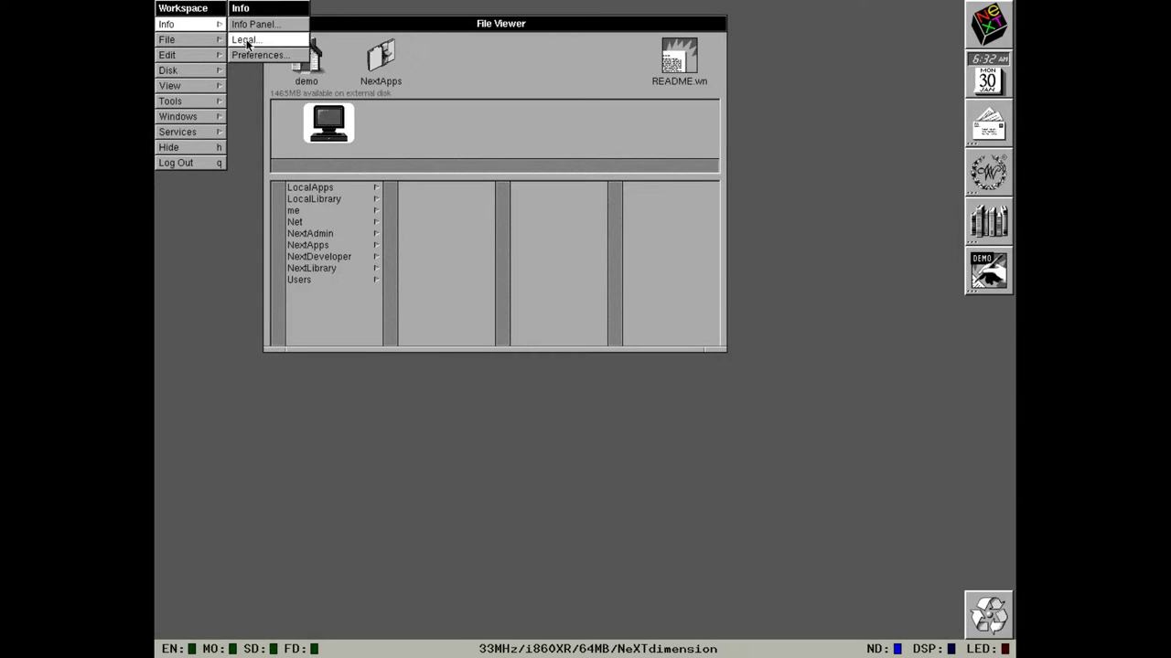
click(259, 55)
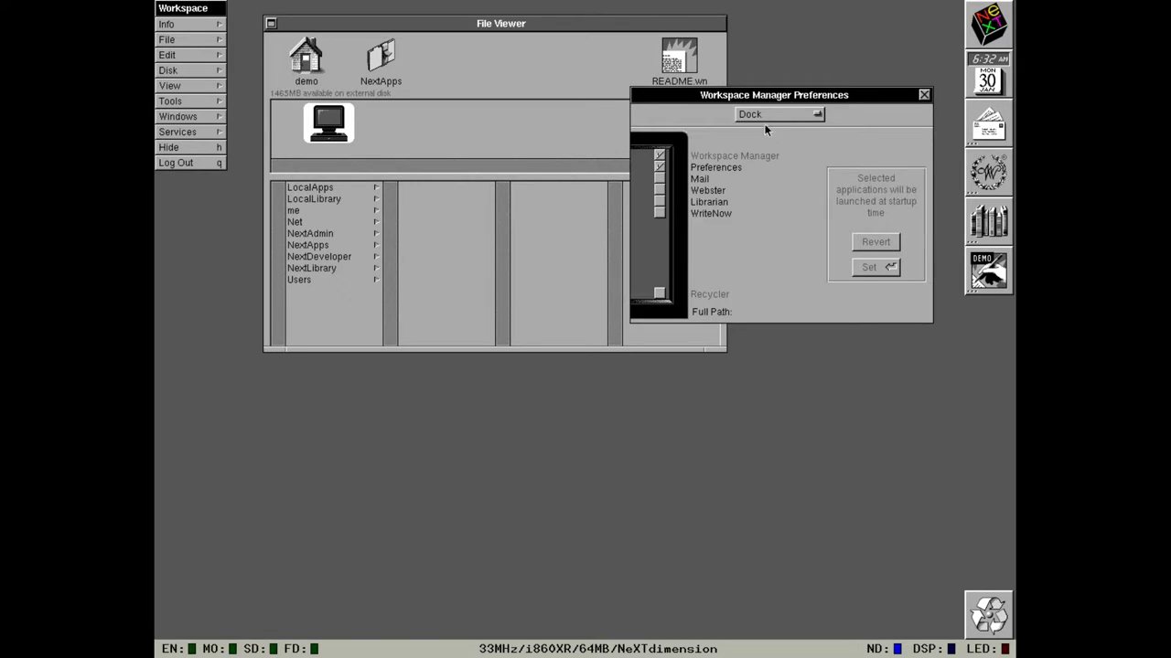
click(766, 116)
click(766, 128)
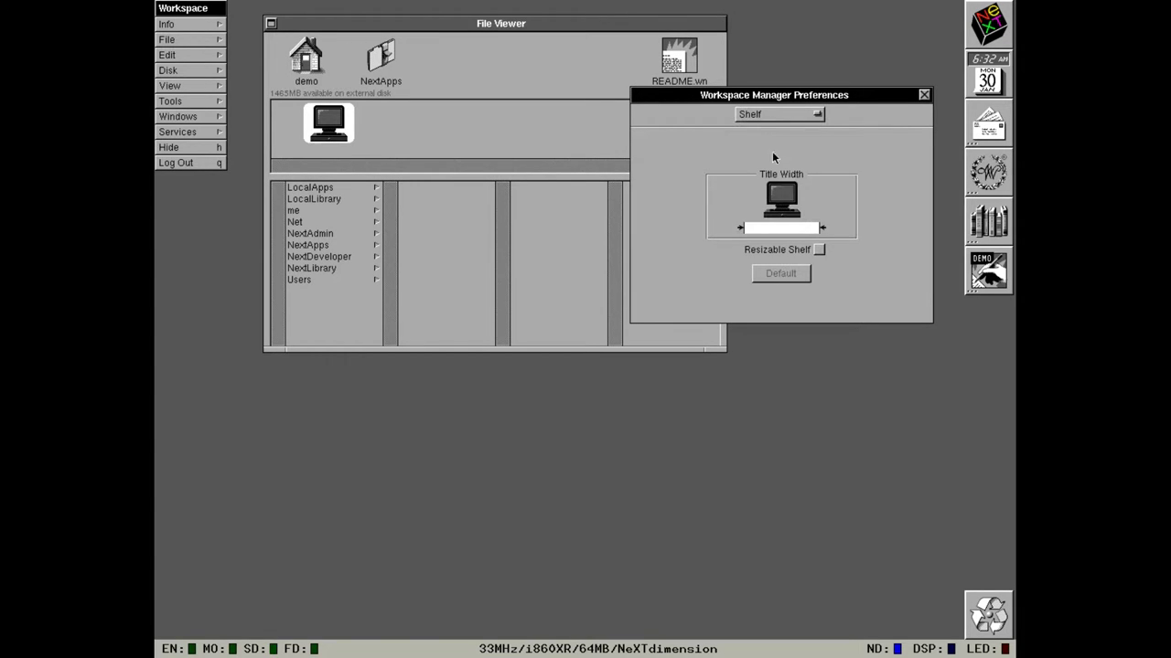
click(820, 249)
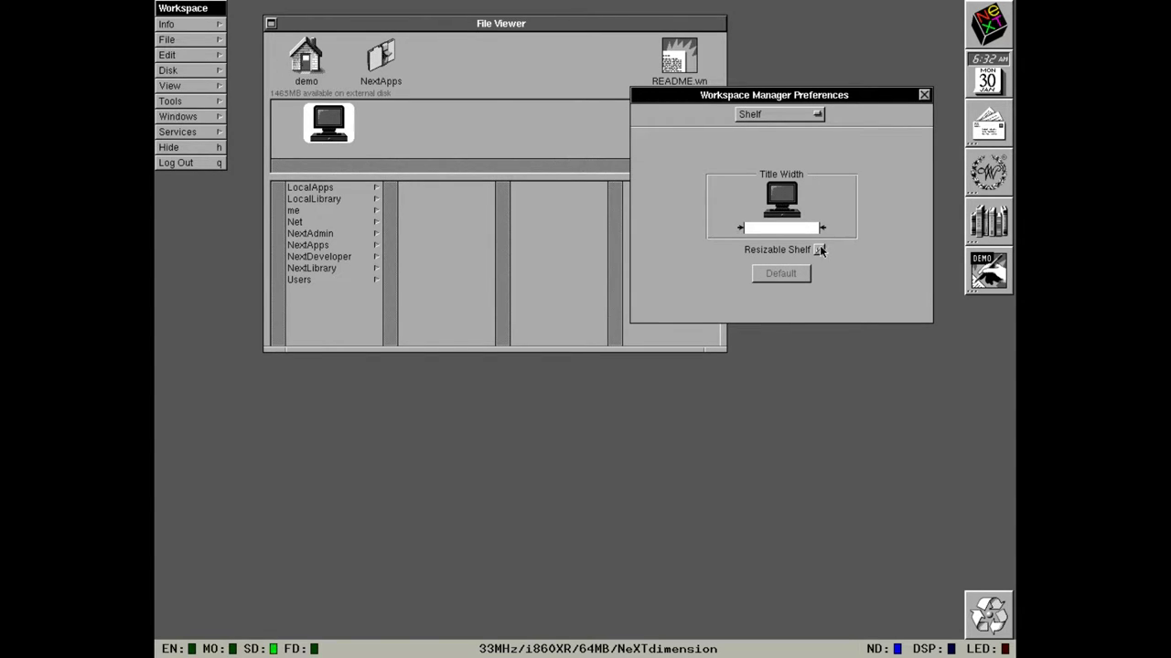
click(924, 94)
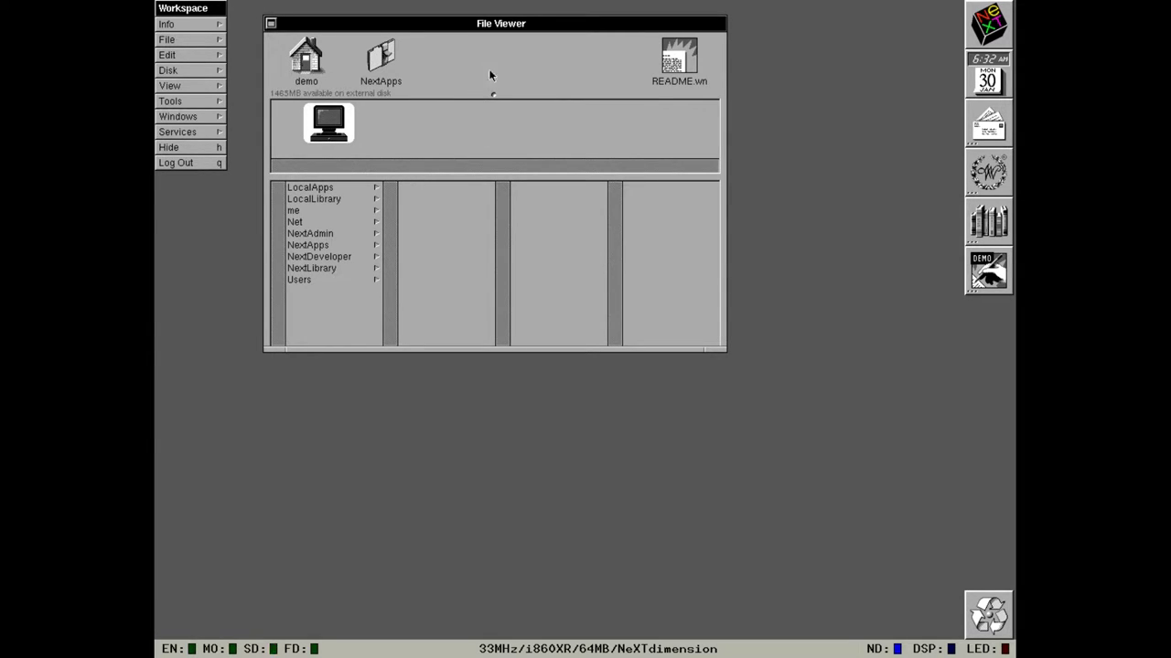
drag(492, 94, 510, 168)
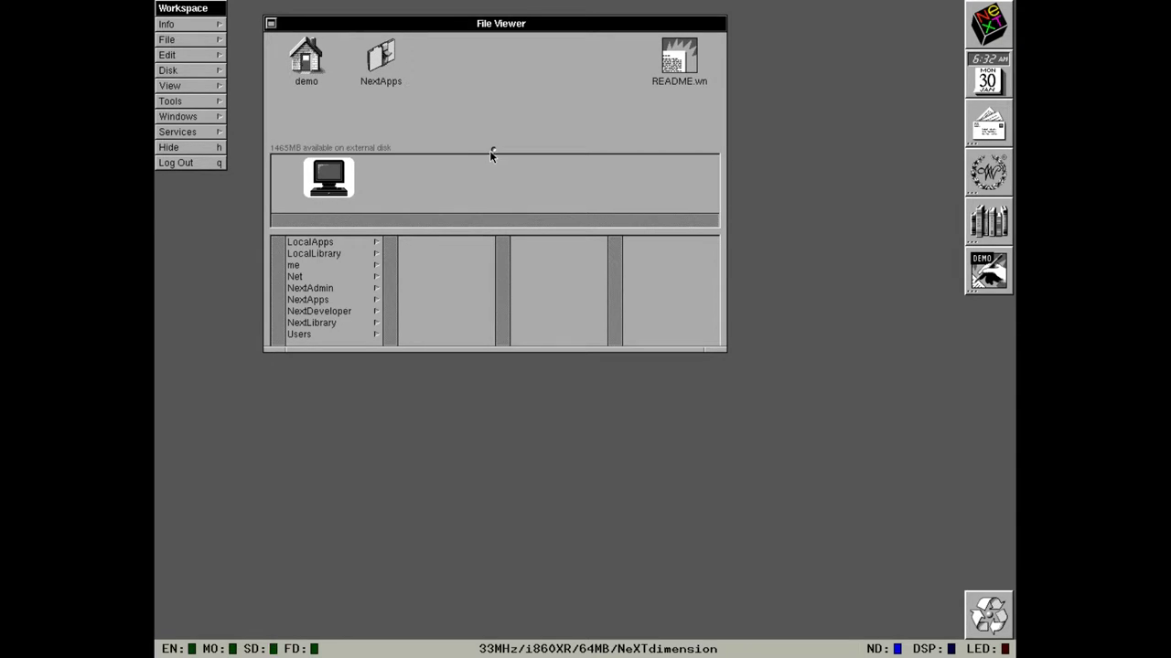
drag(492, 152, 491, 112)
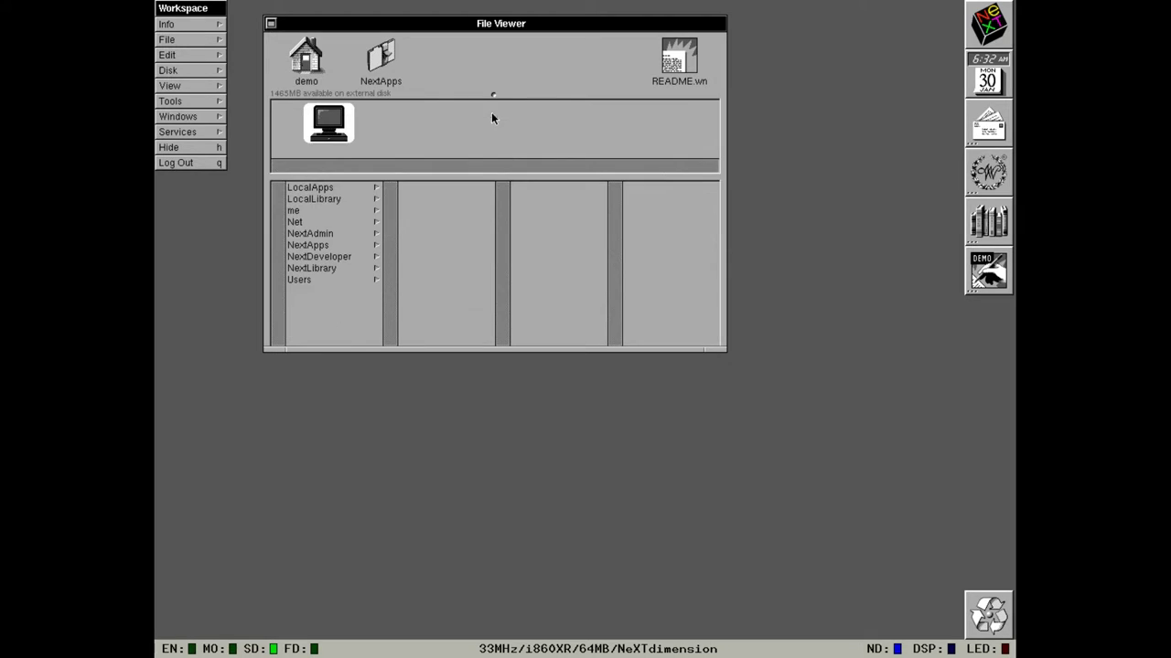
Add the LocalApps folder to the File Viewer shelf.
click(307, 57)
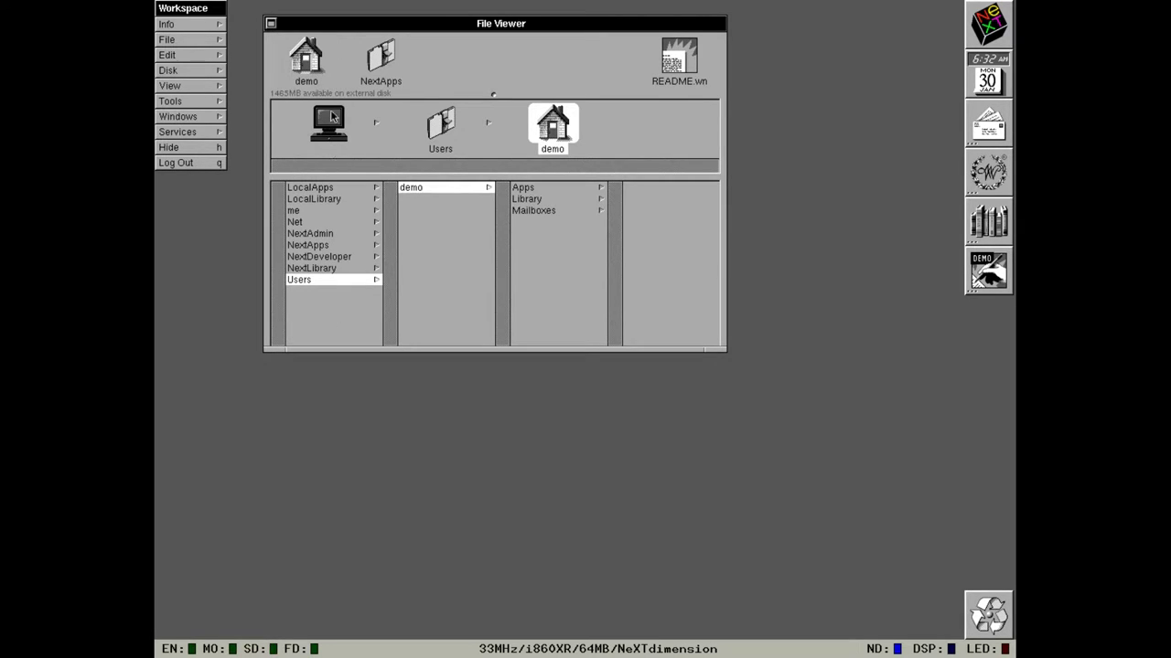
click(368, 71)
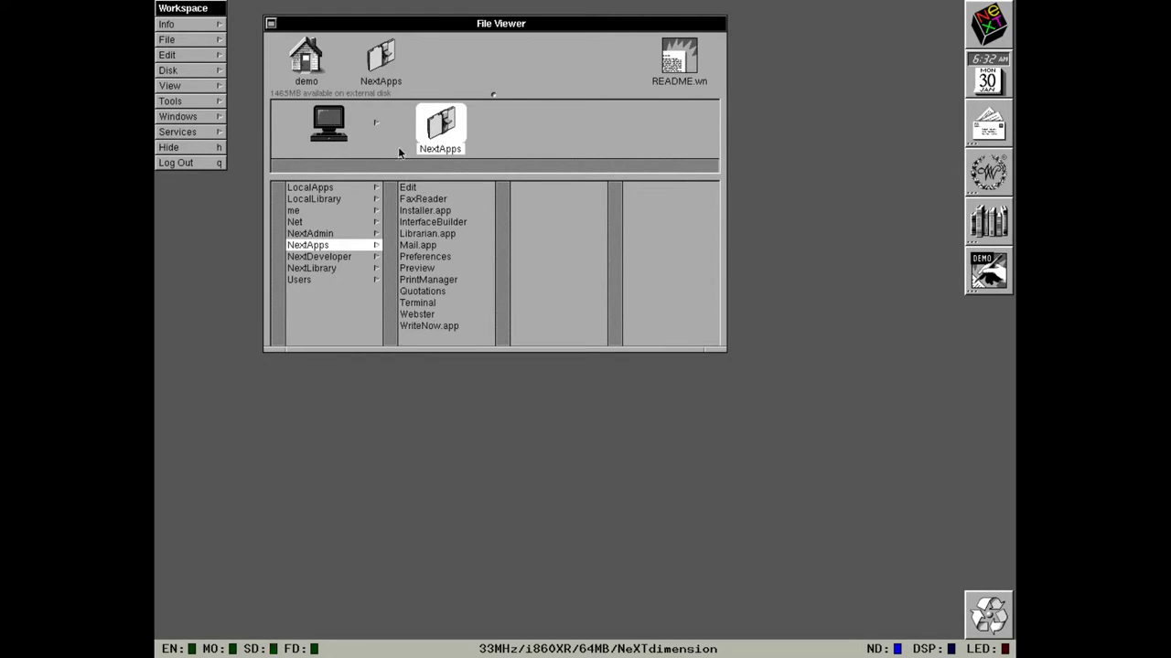
click(318, 188)
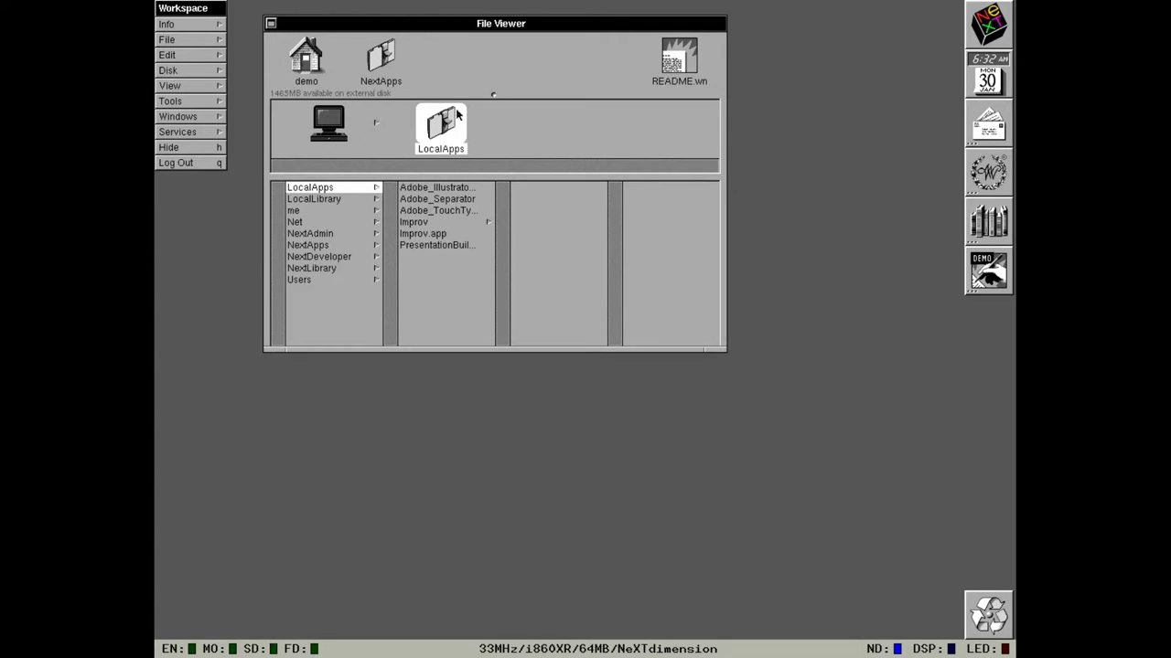
drag(460, 134, 456, 59)
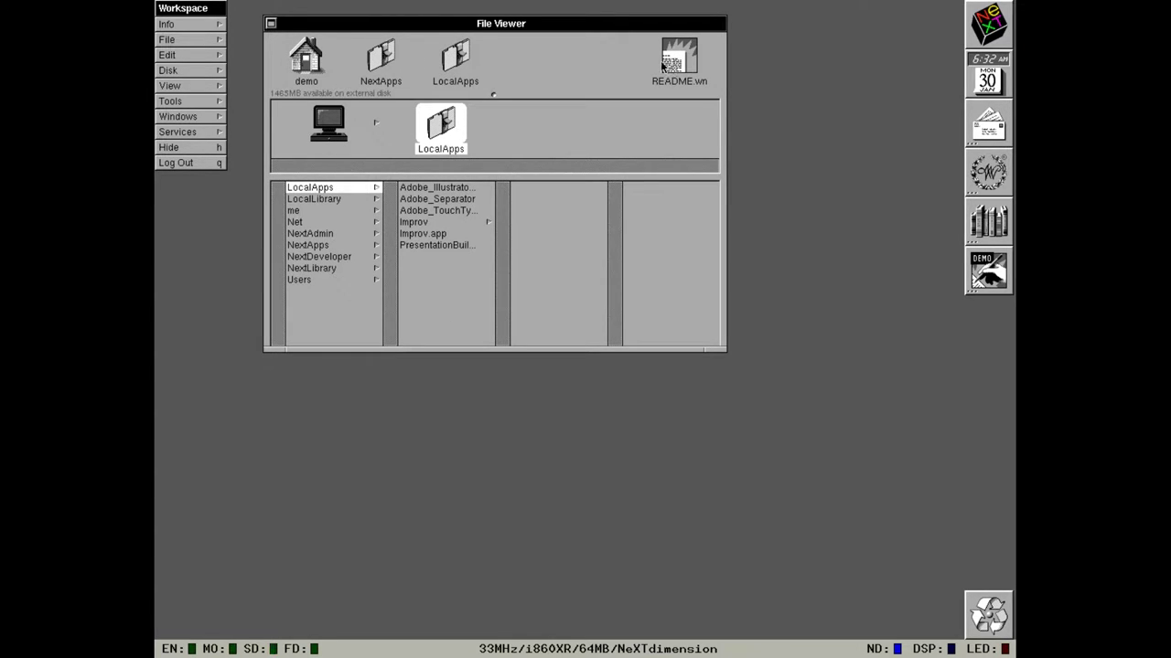
Put dsp_assembler_manual.txt from NextLibrary/Documentation/Motorola into the home folder.
click(340, 267)
click(463, 198)
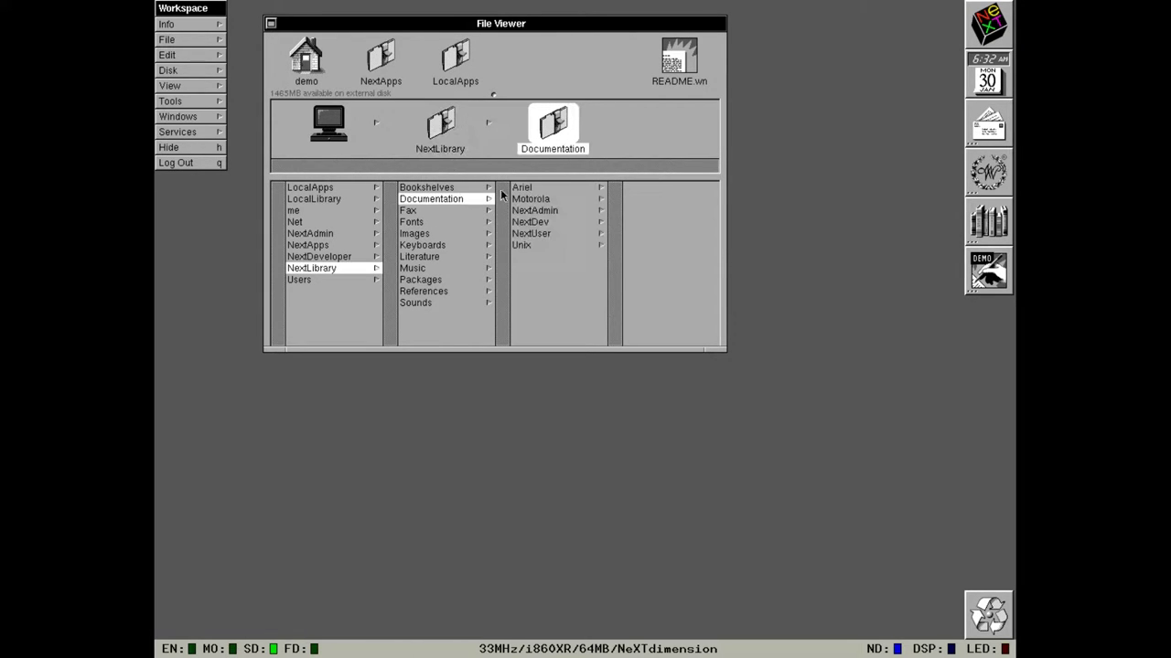
click(542, 199)
click(685, 189)
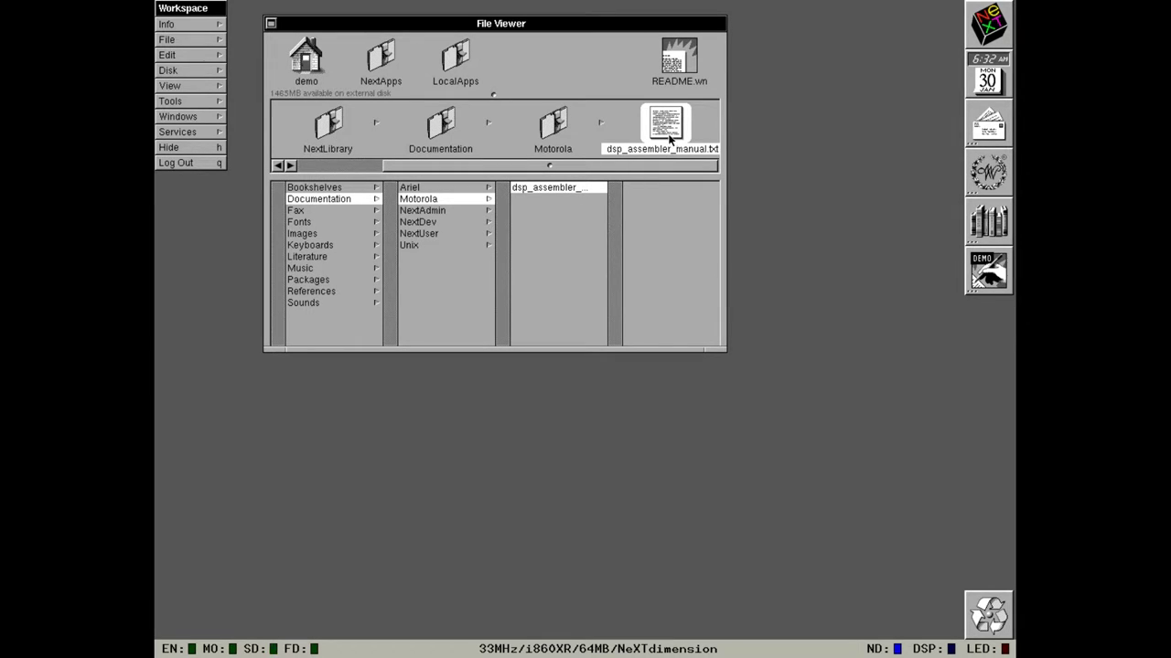
drag(670, 137, 306, 57)
Remove README.wn from the shelf and switch the viewer to icon view.
click(558, 265)
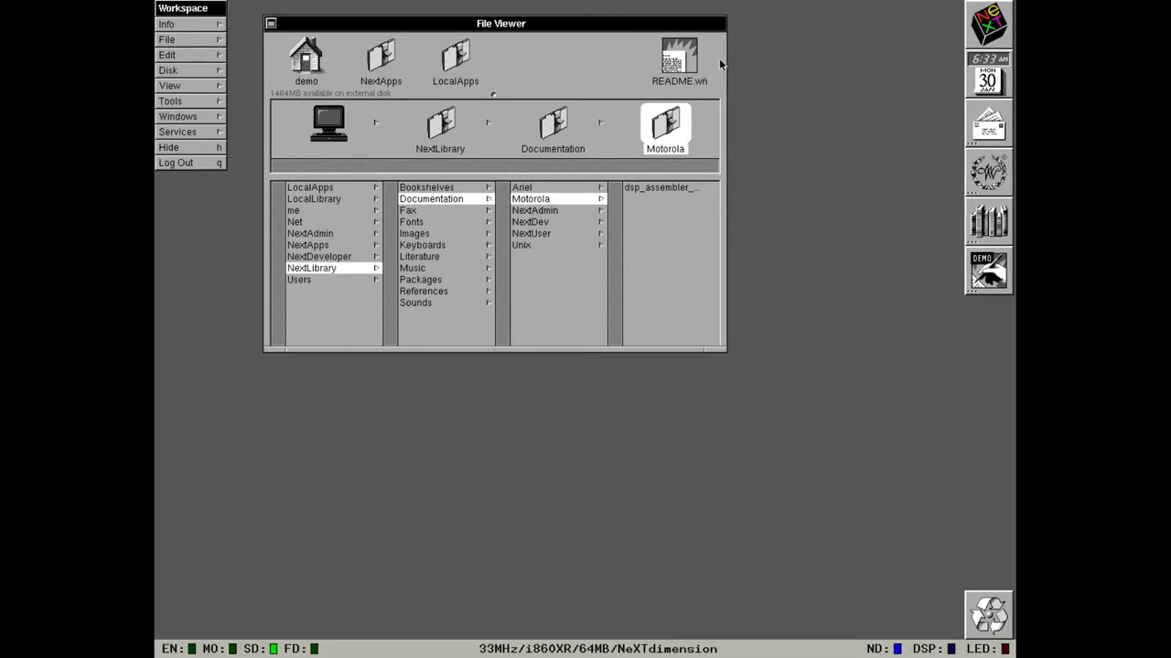
drag(698, 58, 777, 96)
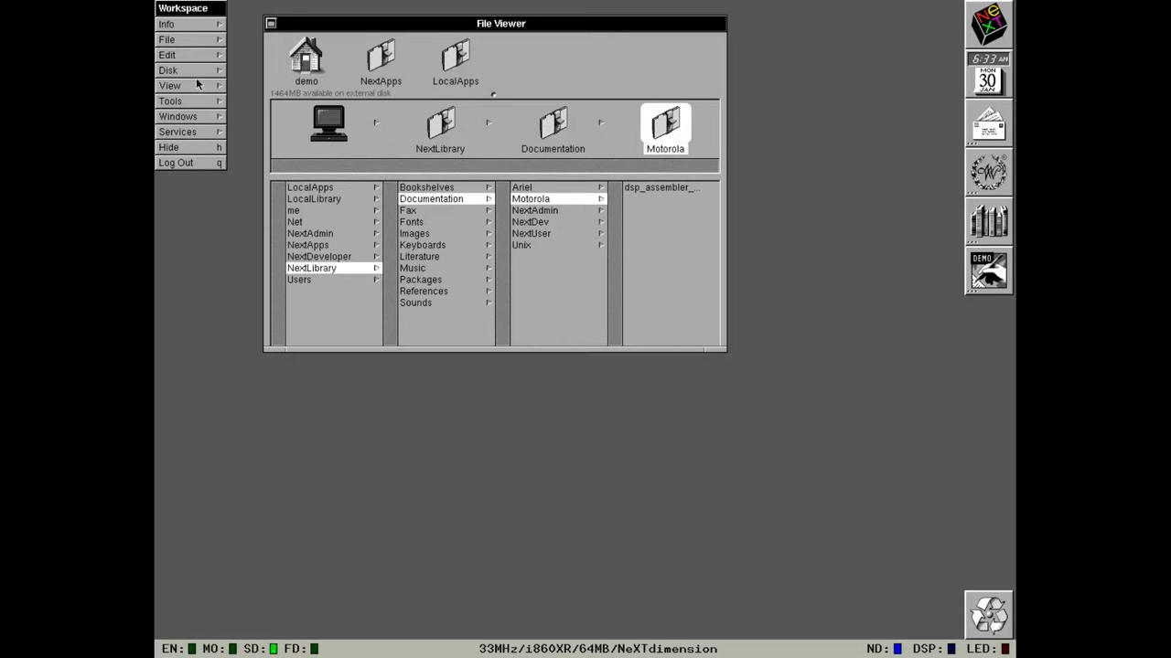
drag(196, 75, 297, 44)
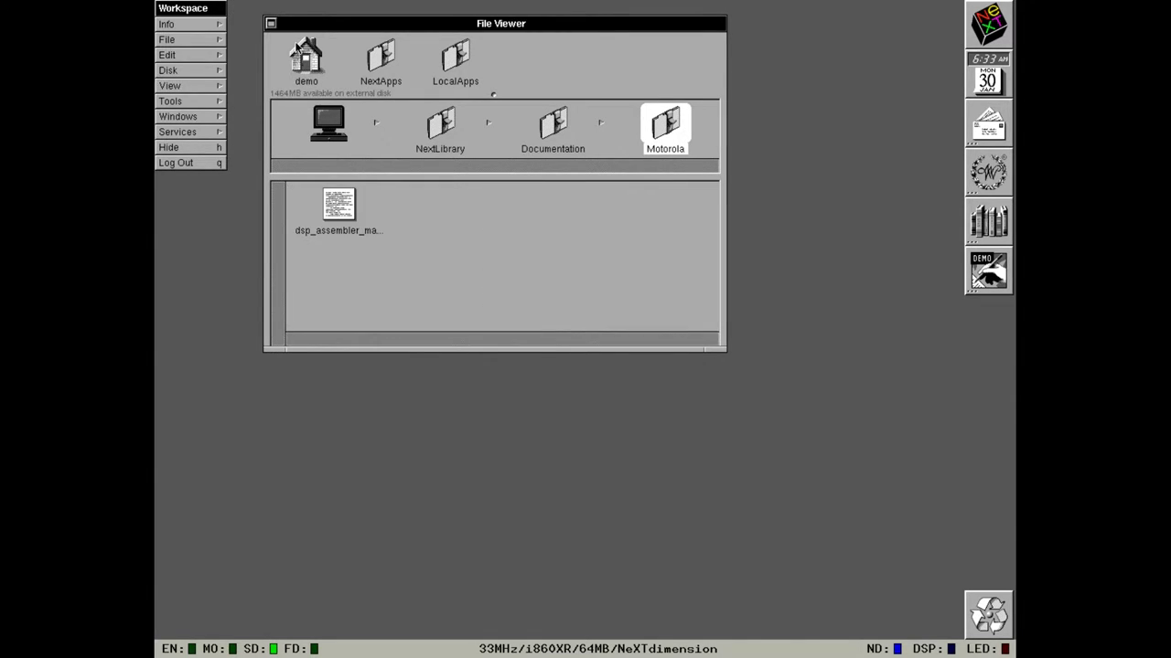
Browse NextApps and NextLibrary/Fonts, selecting Courier-BoldOblique, then return to the disk's top level.
click(328, 120)
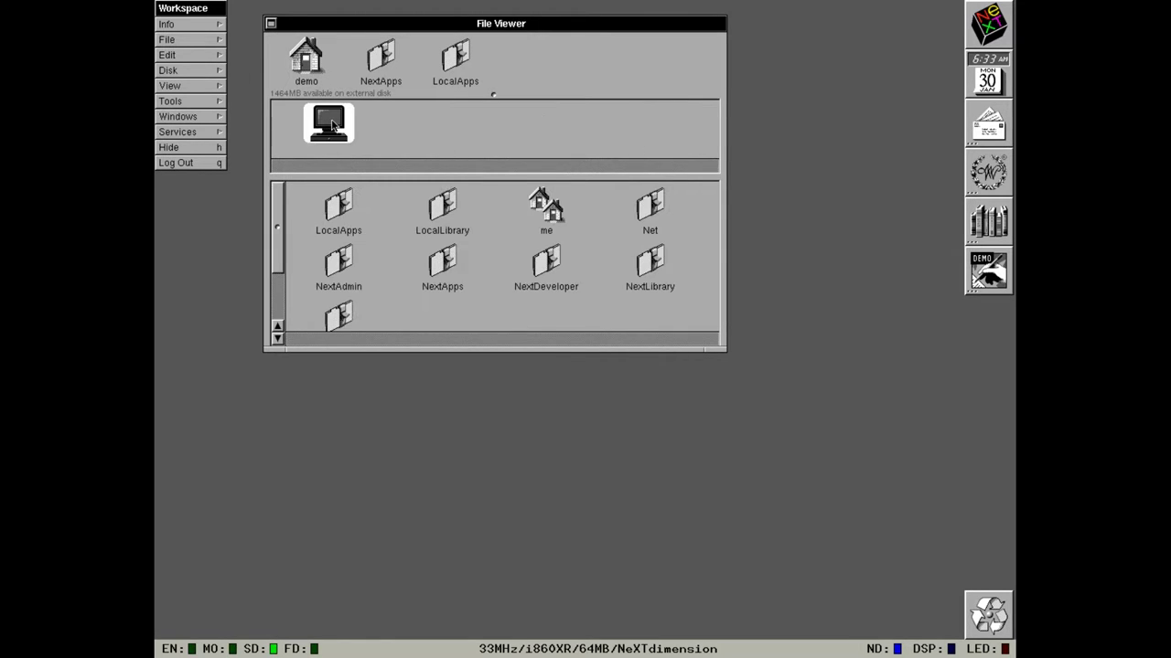
click(434, 258)
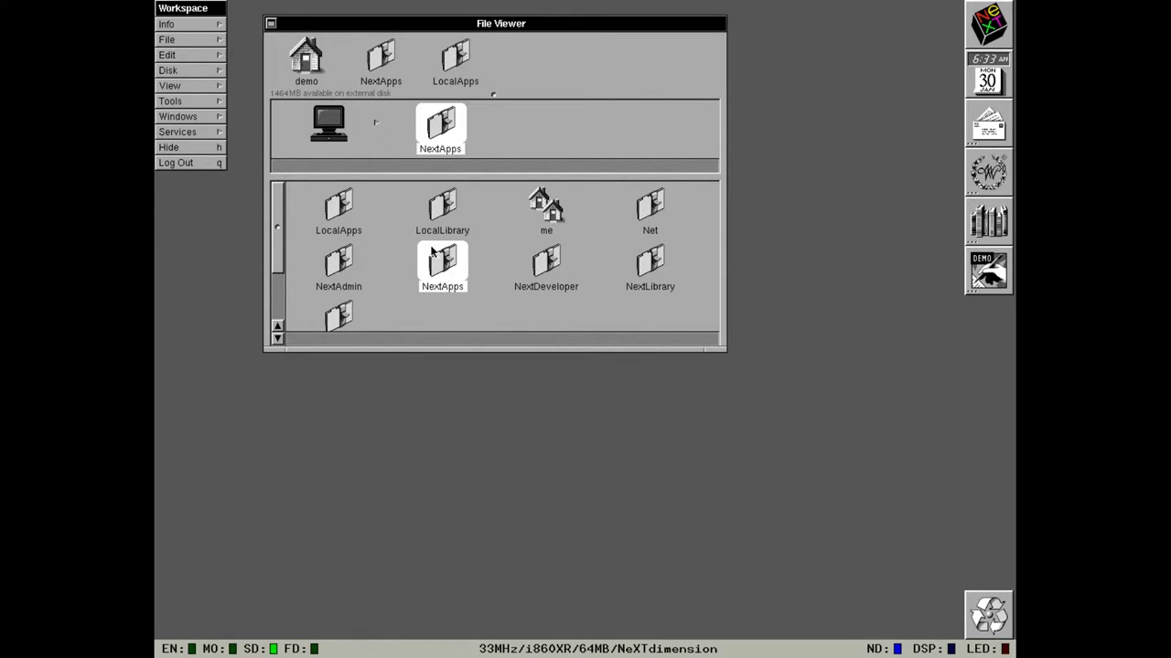
click(309, 115)
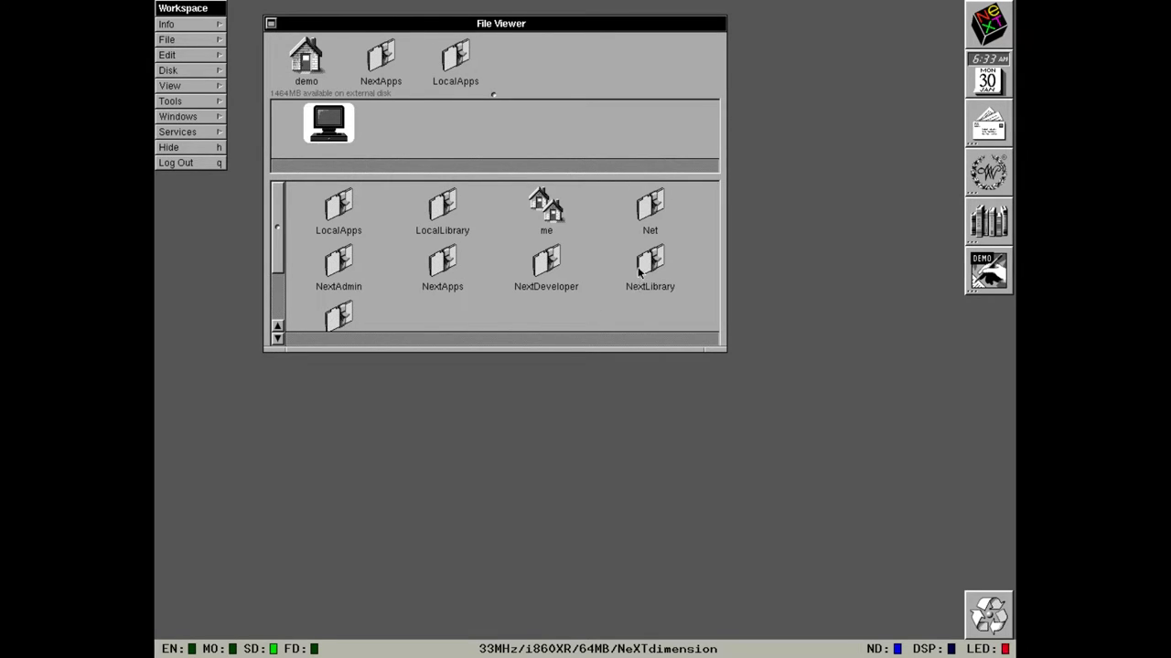
click(641, 264)
click(643, 209)
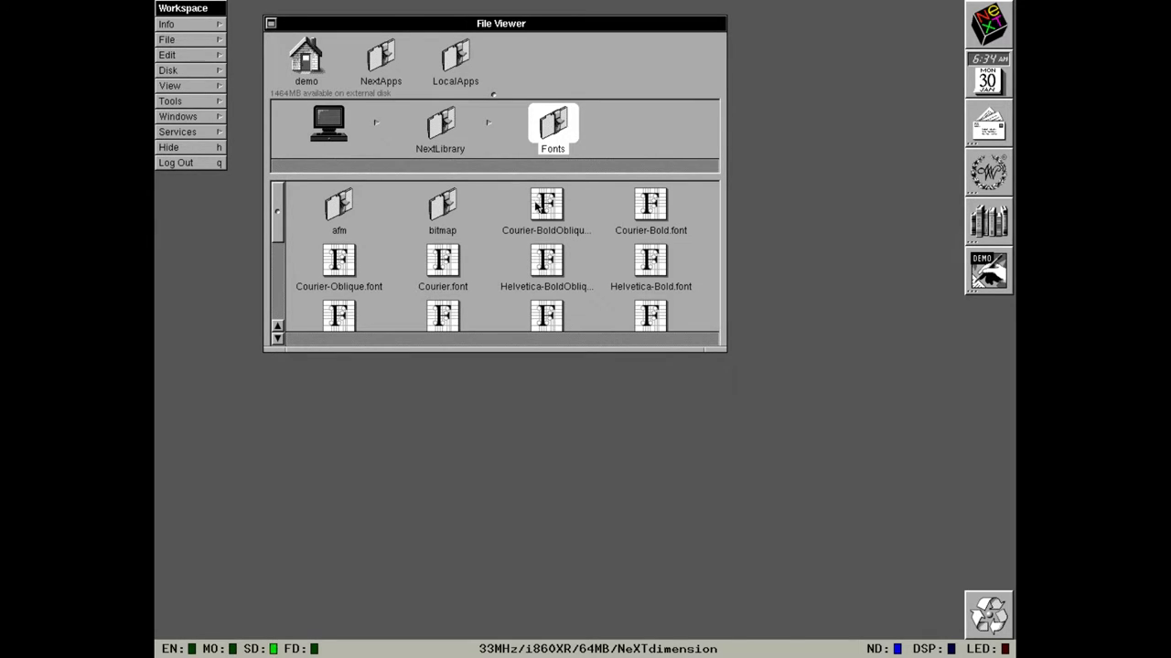
drag(540, 209, 366, 149)
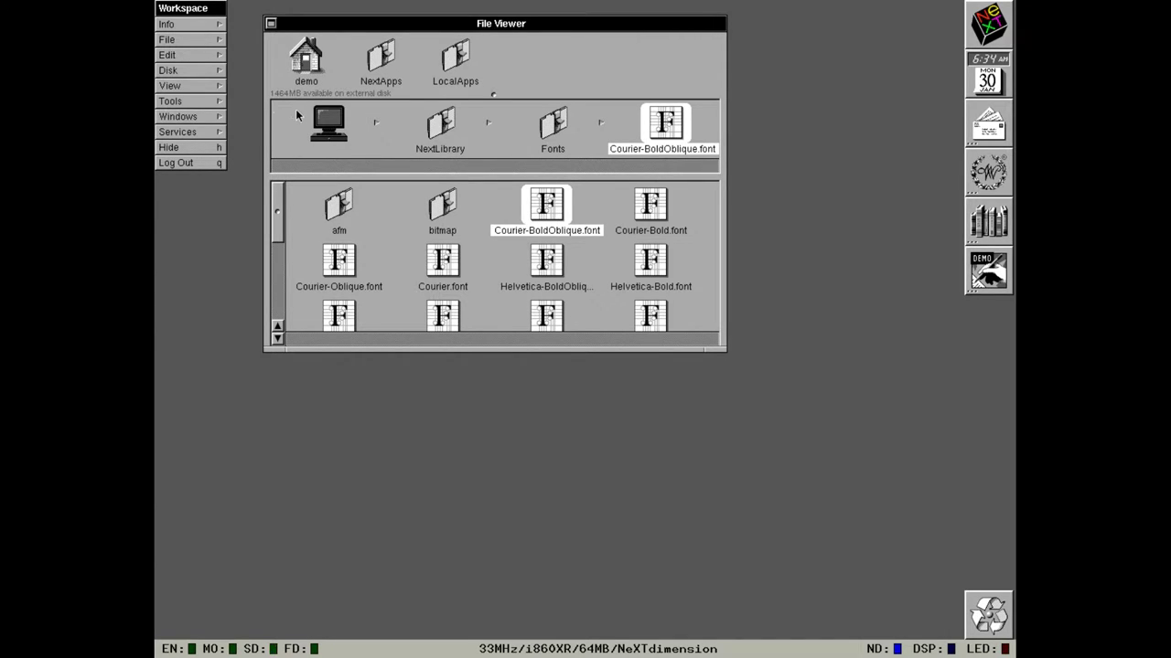
click(327, 124)
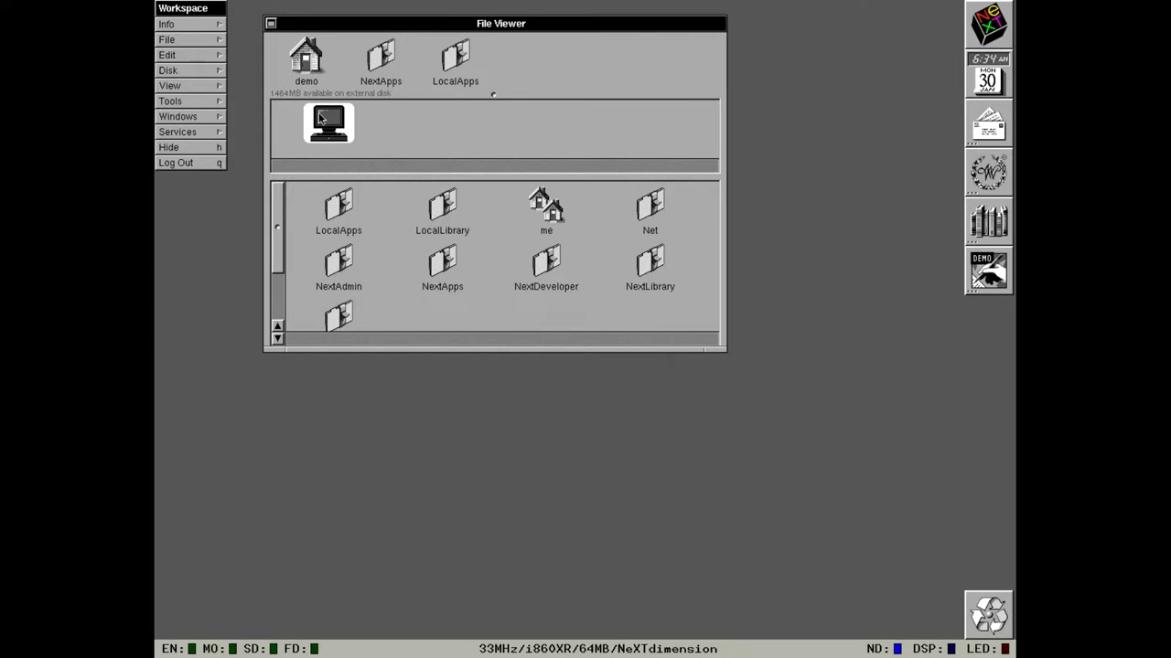
Switch the File Viewer to Listing view, then back to Browser view.
click(216, 85)
click(256, 27)
click(256, 55)
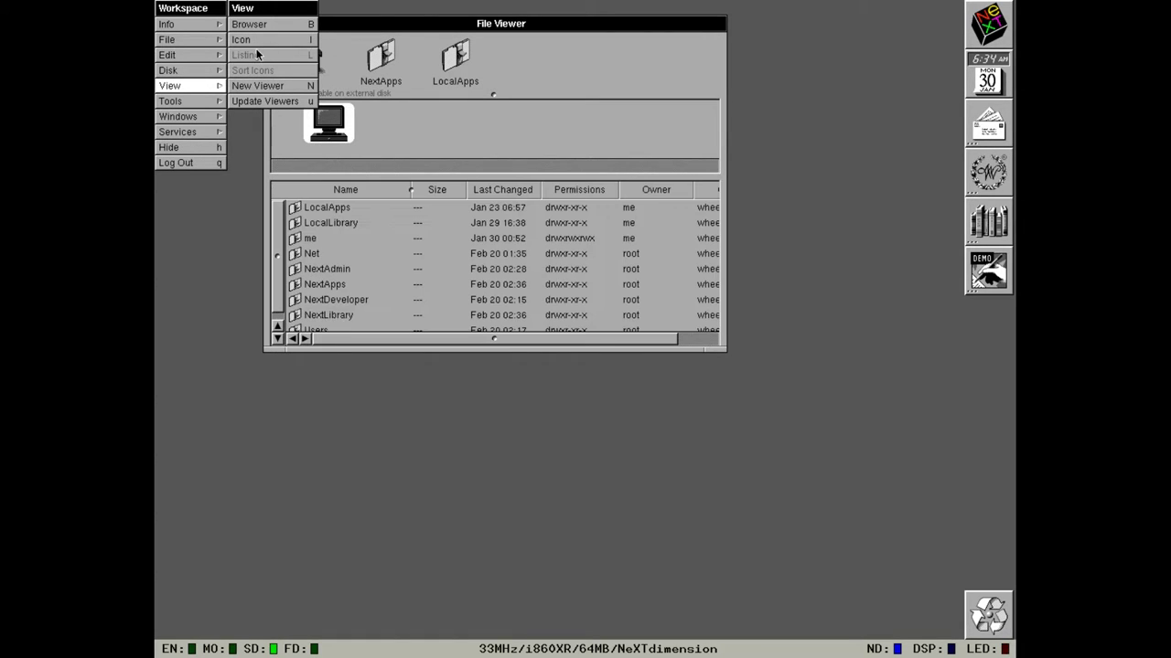
click(256, 26)
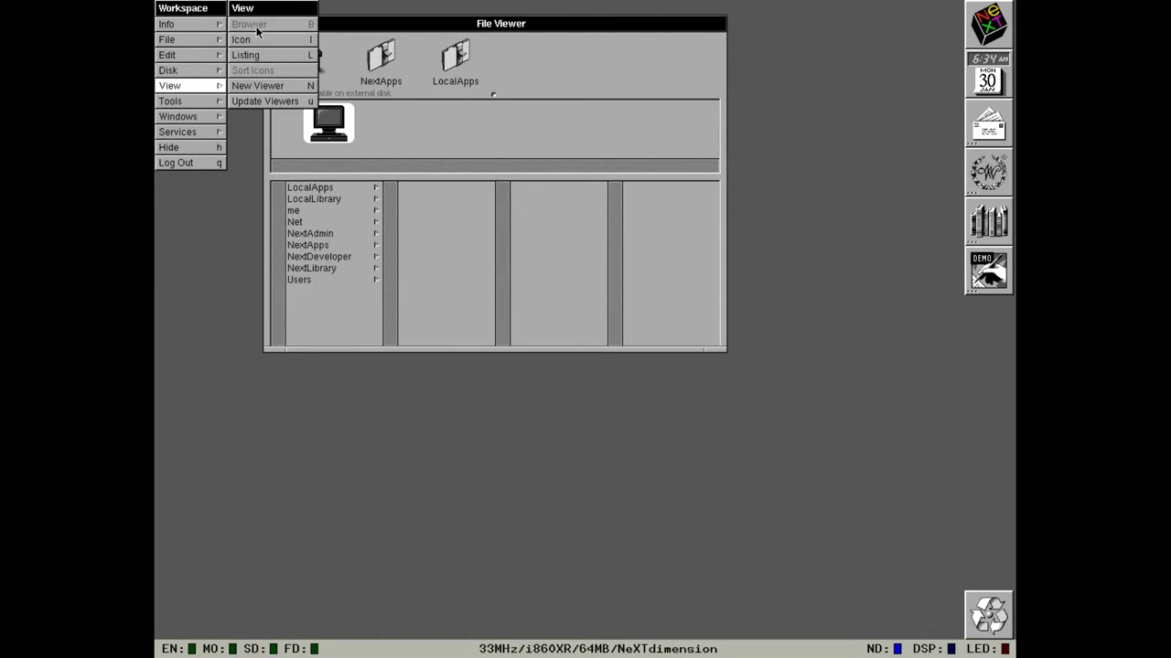
Open three new File Viewer windows, then close all three extra viewers.
click(261, 83)
click(261, 83)
click(261, 83)
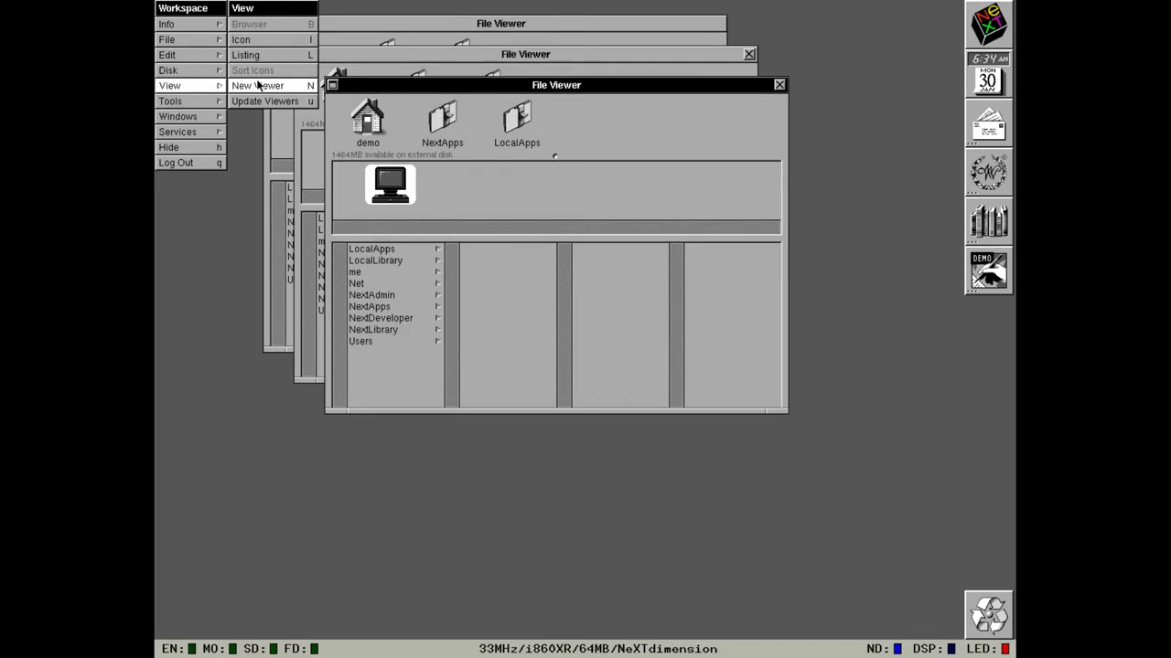
click(217, 87)
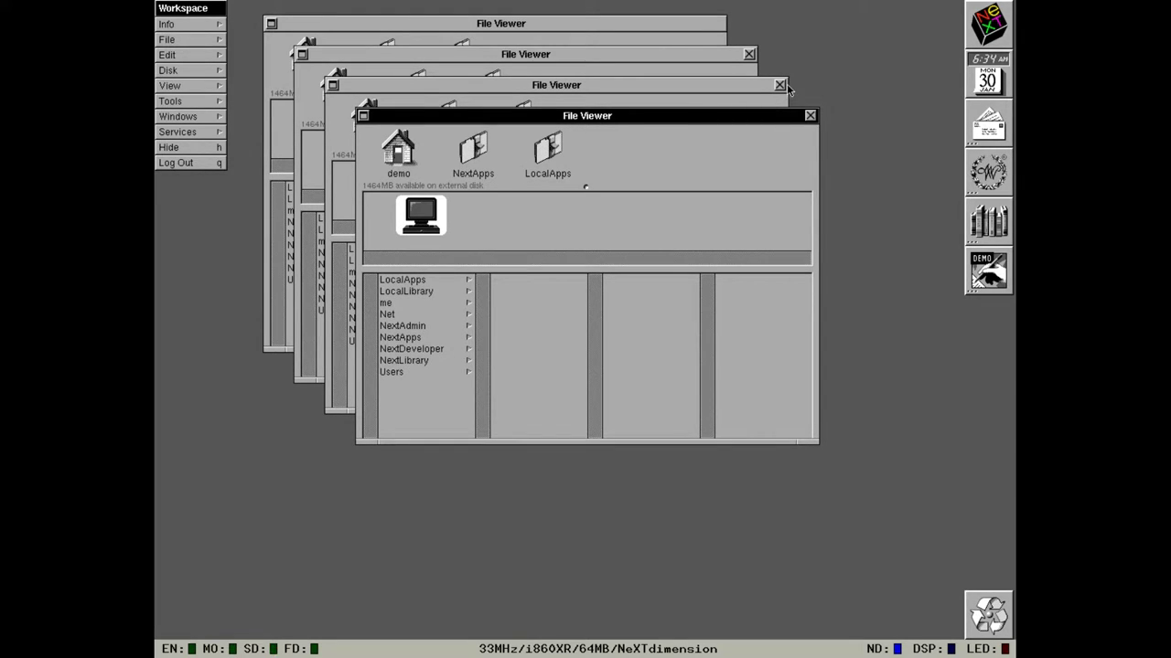
click(810, 116)
click(780, 85)
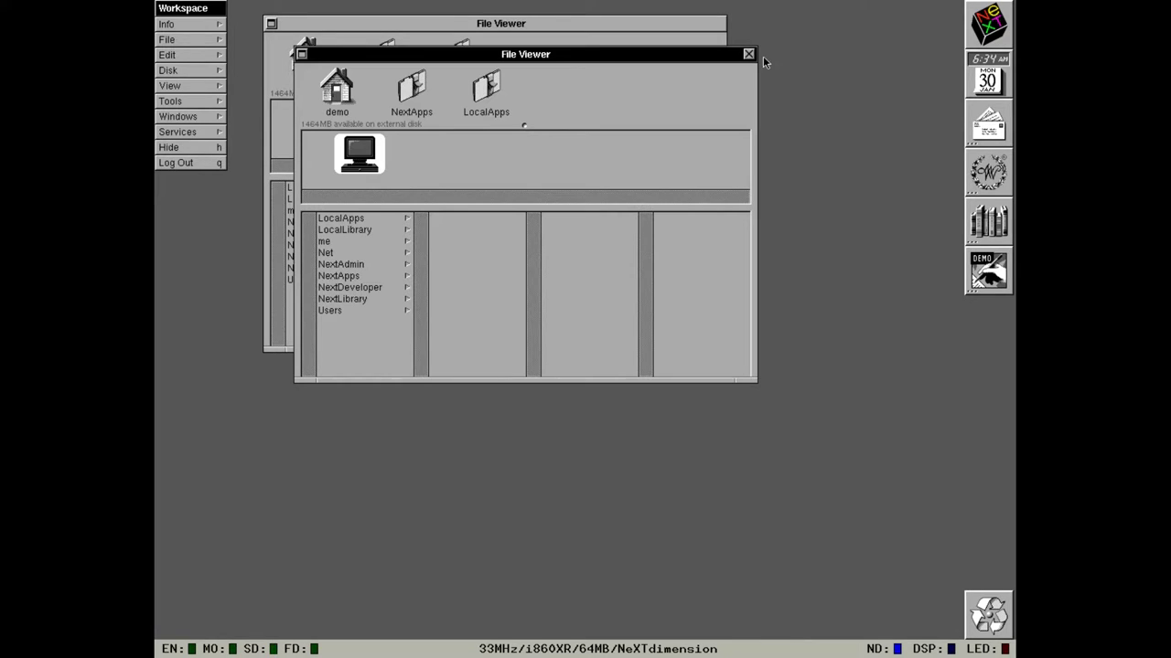
click(748, 55)
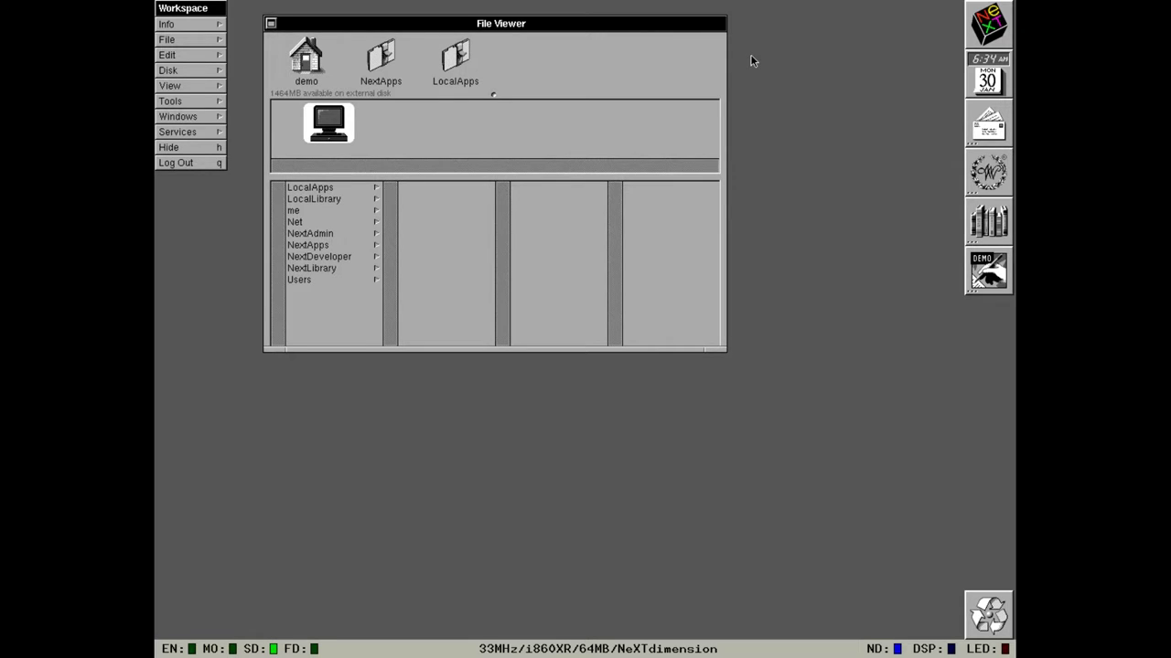
Miniaturize the File Viewer, launch Preferences, and toggle the menu mouse button on and off.
click(270, 24)
click(977, 81)
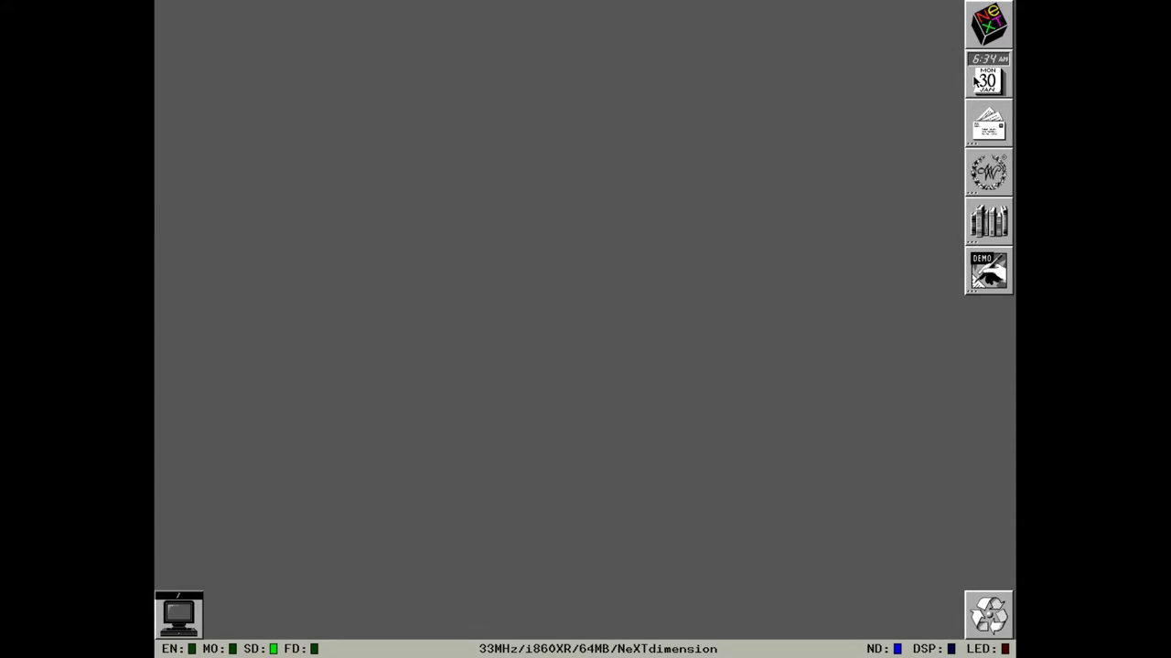
double_click(976, 81)
double_click(975, 79)
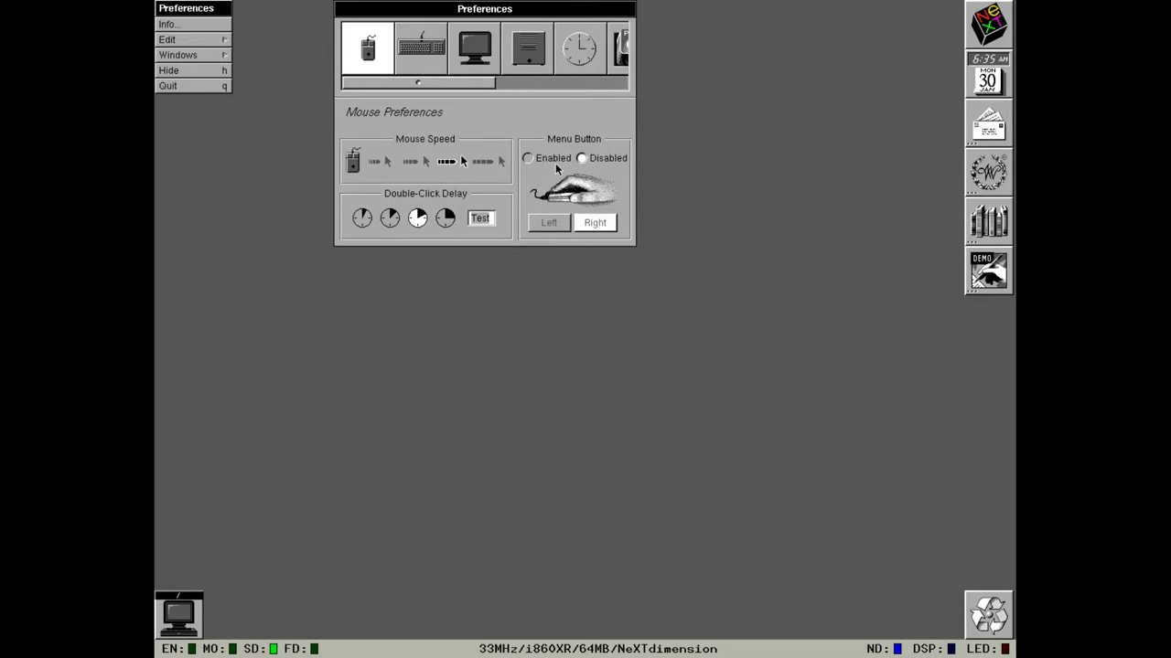
click(554, 162)
click(590, 158)
In Keyboard preferences, try Swedish and SwissFrench, settle on UK, and preview its layout panel.
click(421, 62)
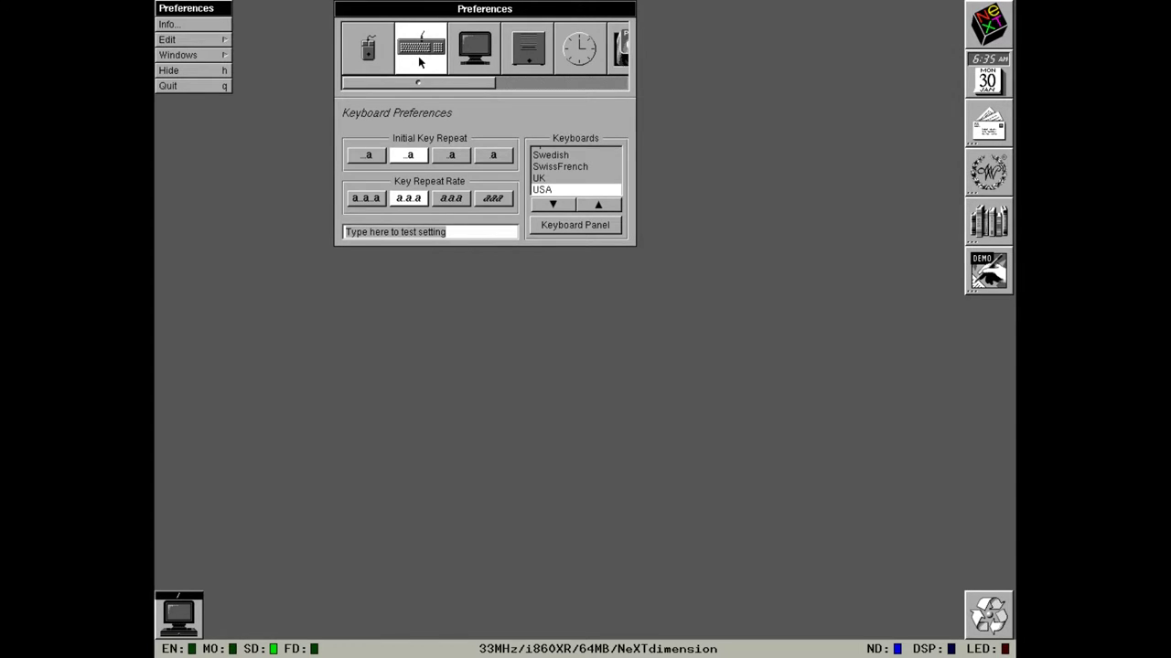
click(552, 174)
click(553, 155)
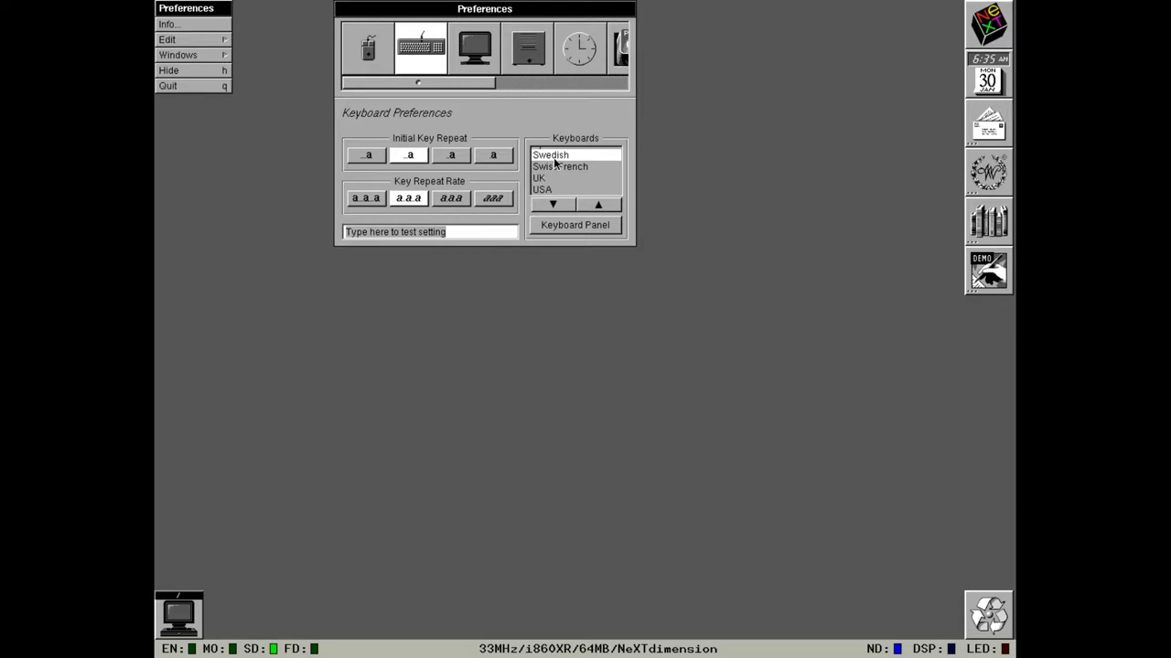
click(565, 167)
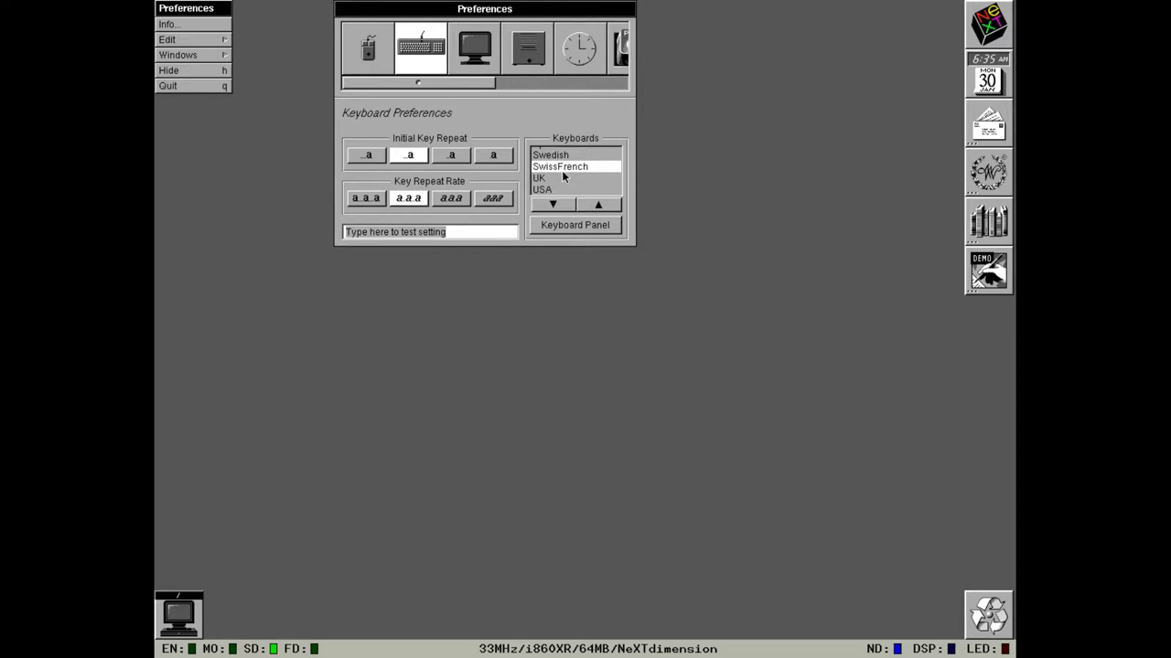
click(569, 204)
click(571, 225)
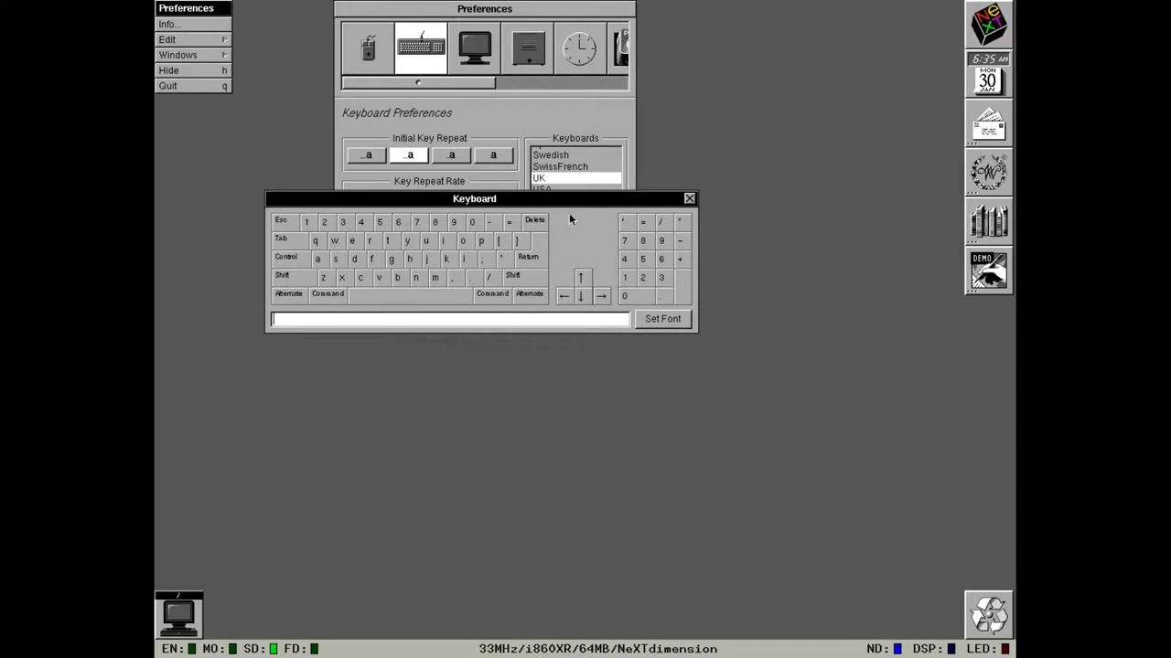
click(689, 199)
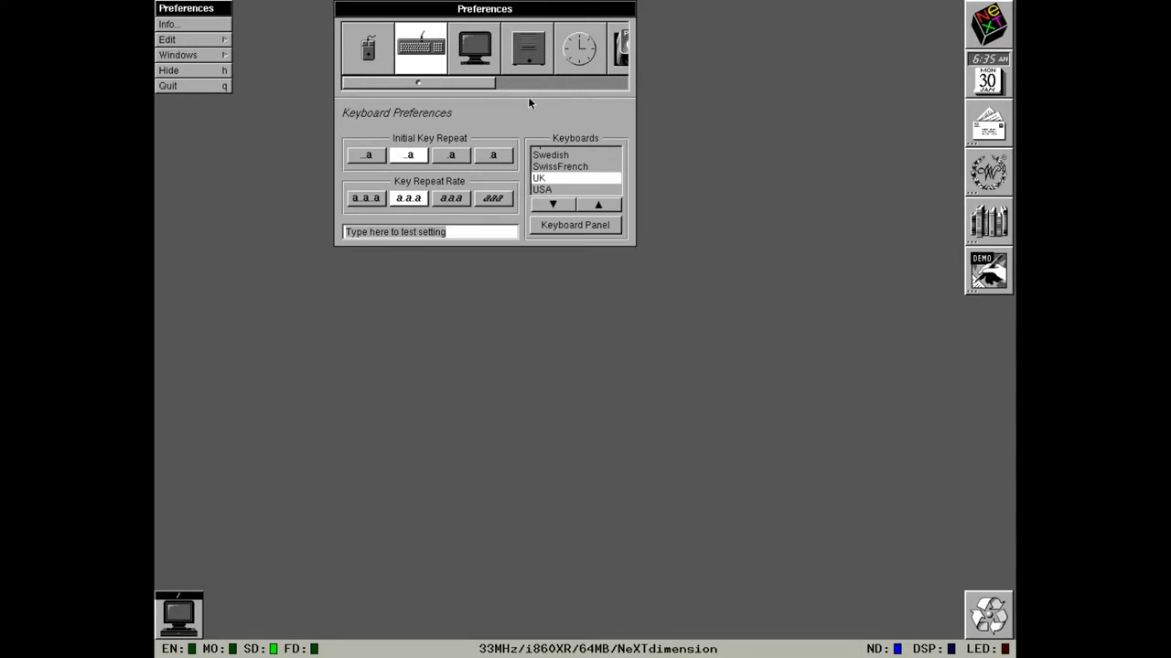
Step through the Display and General preferences, ending on the Date & Time panel.
click(460, 58)
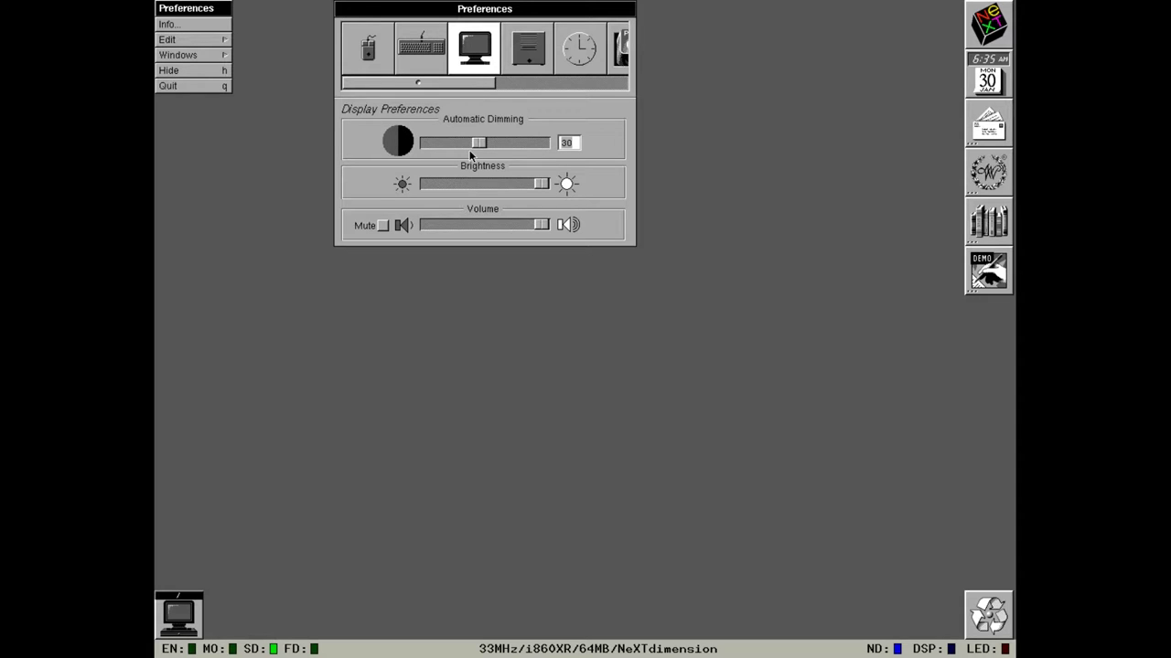
click(527, 66)
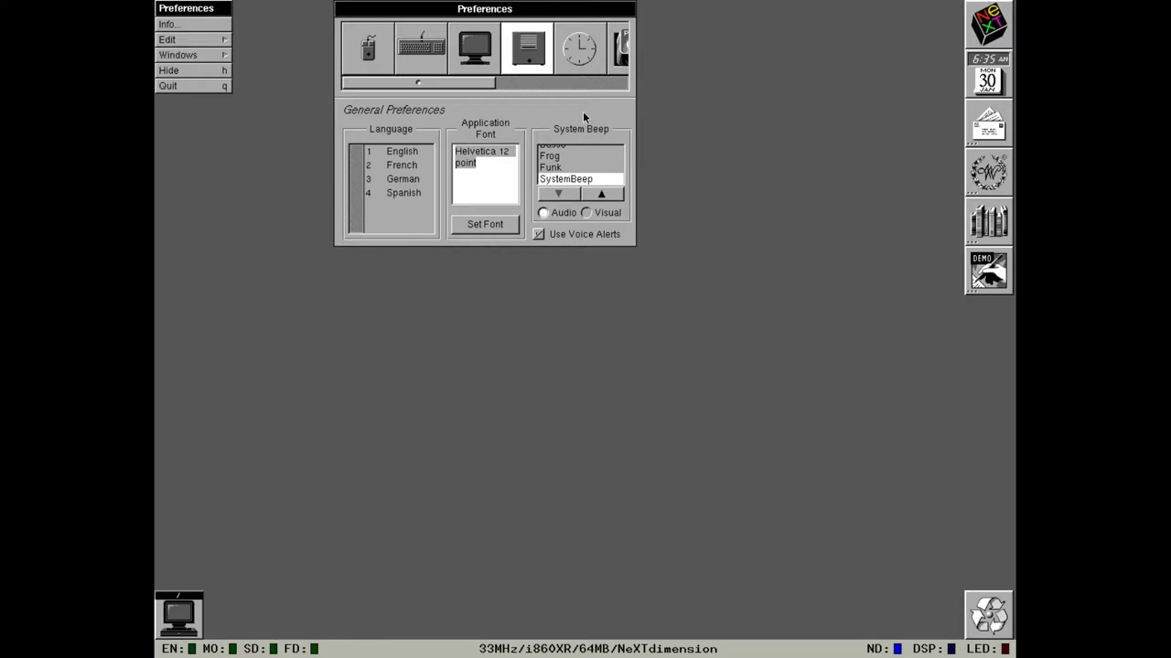
click(569, 68)
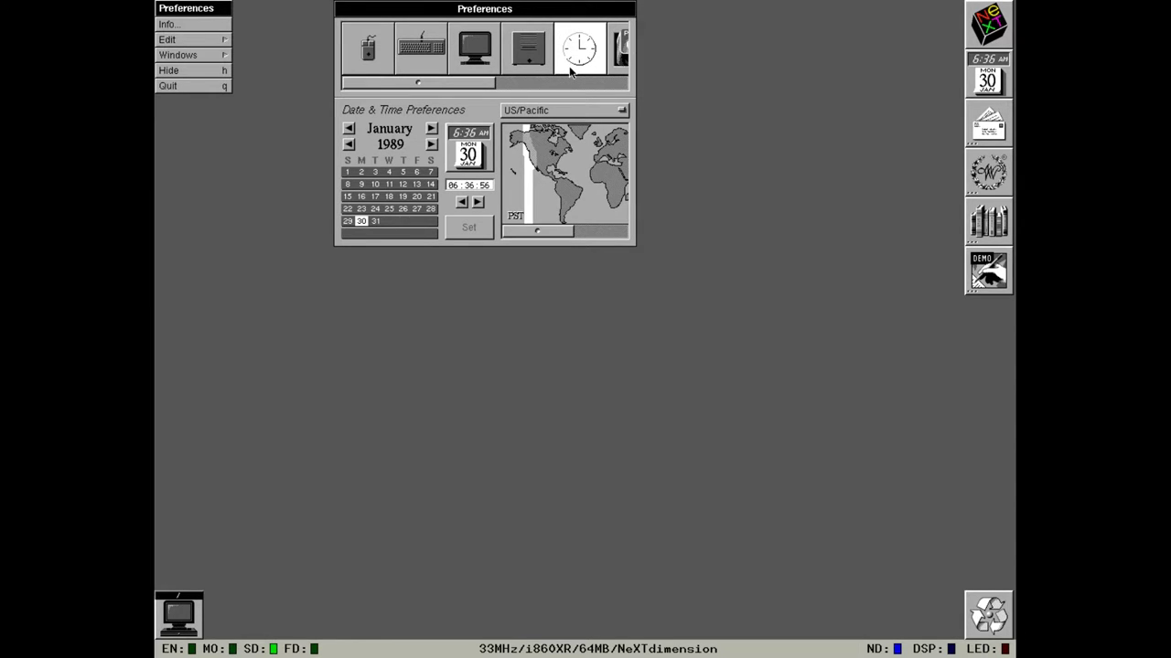
Review the Startup preferences and switch the Startup Device pop-up to the Power settings.
scroll(521, 68, right, 1)
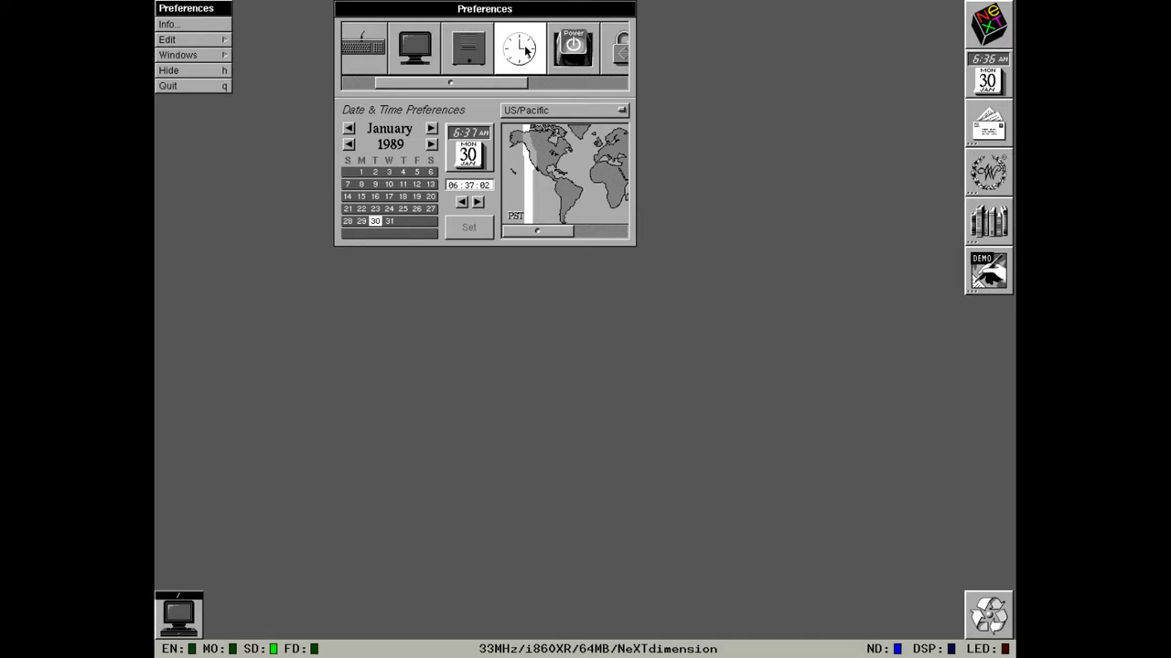
click(563, 52)
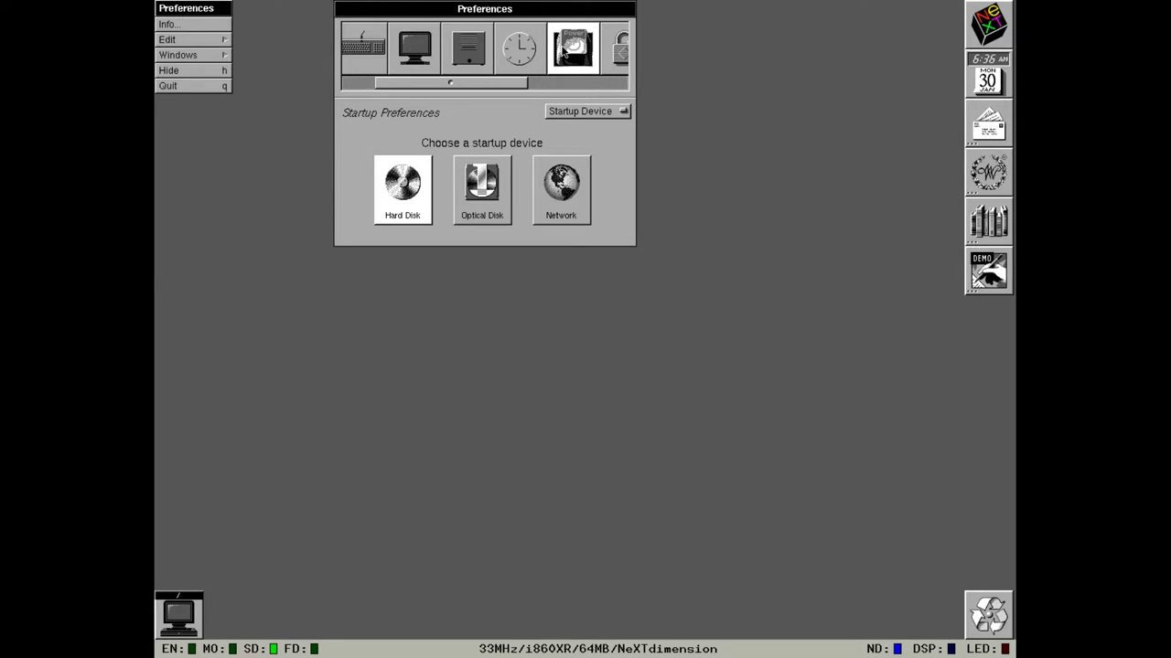
click(570, 113)
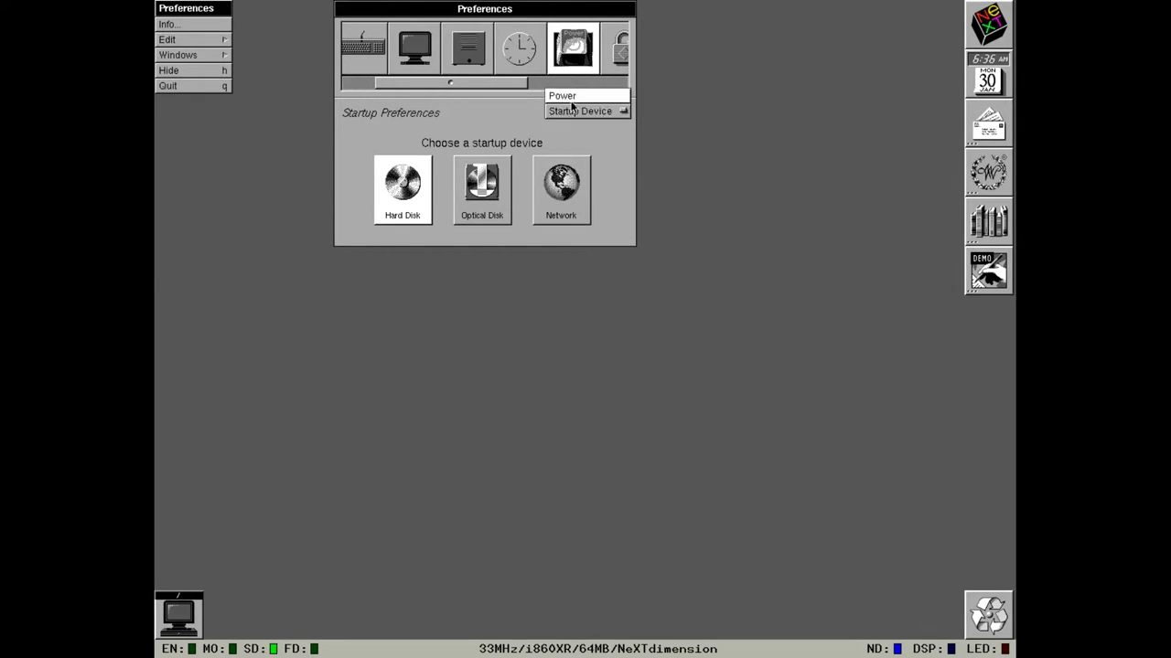
click(570, 99)
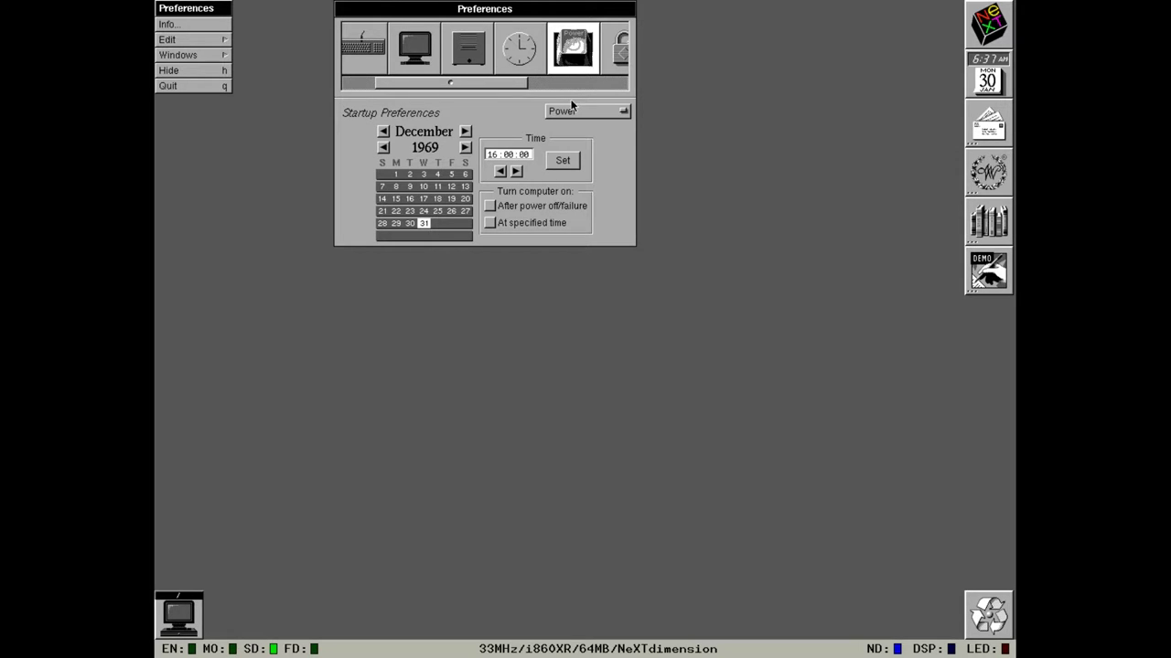
drag(497, 83, 554, 83)
Show the Menu preferences and try relocating the application's main menu.
click(558, 50)
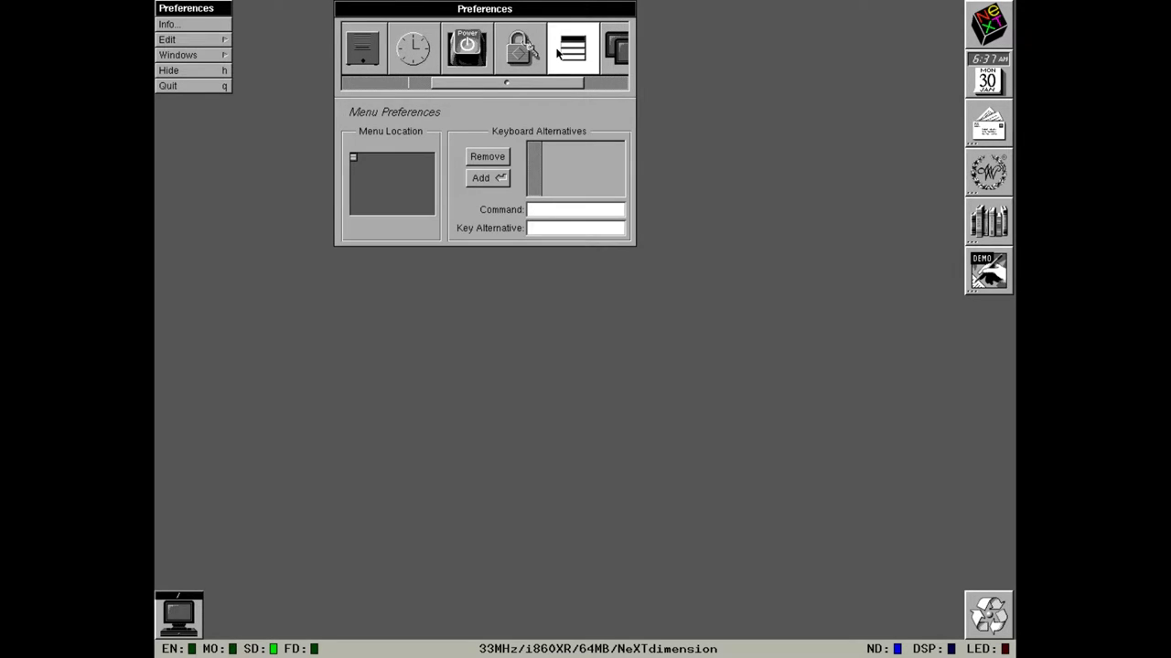
mouse_move(355, 159)
mouse_down()
mouse_move(426, 217)
mouse_move(357, 191)
mouse_move(353, 158)
mouse_up()
drag(587, 83, 616, 83)
Inspect the MegaPixel and NeXTdimension screen entries in Screens, then show Expert preferences.
click(569, 58)
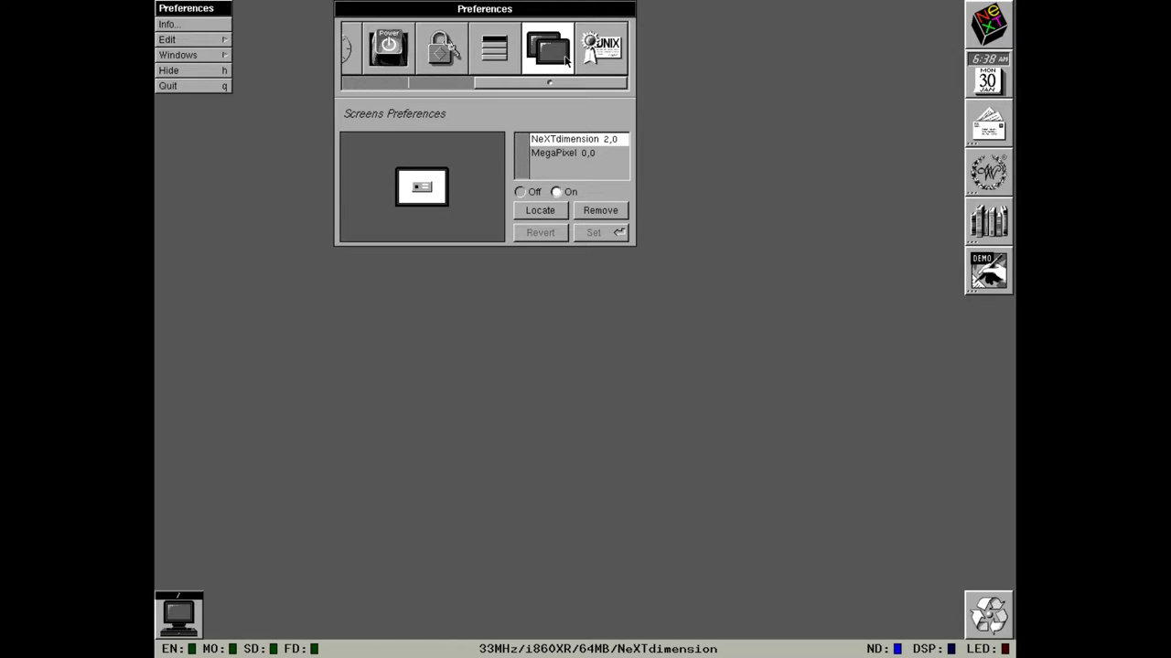
click(567, 154)
click(564, 213)
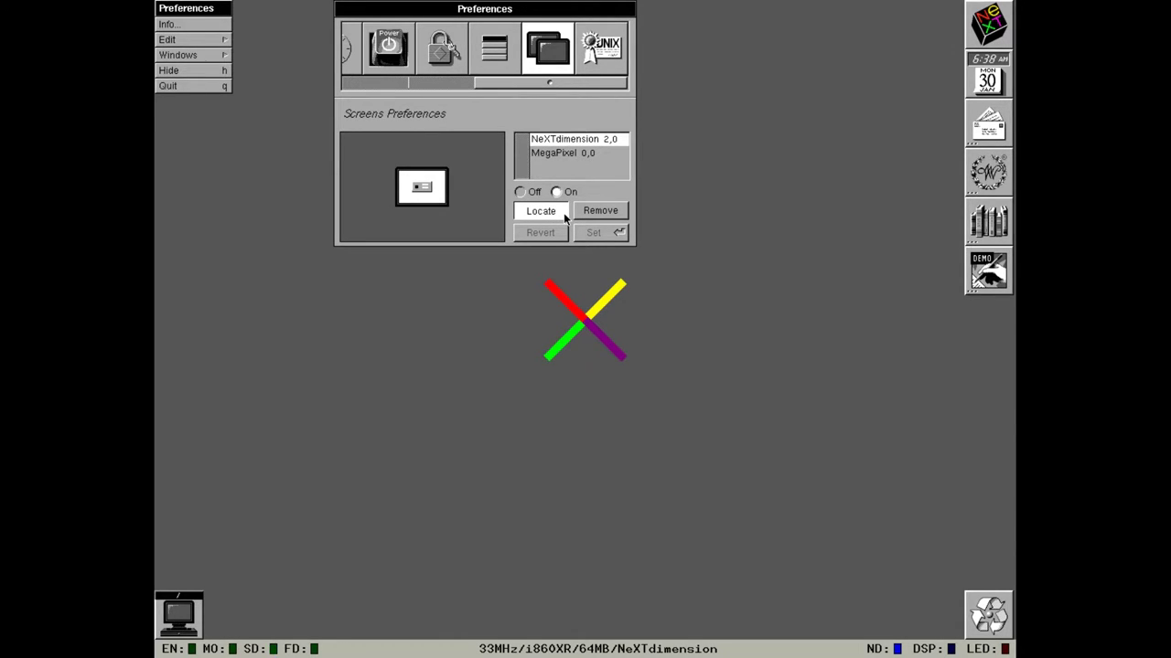
click(564, 153)
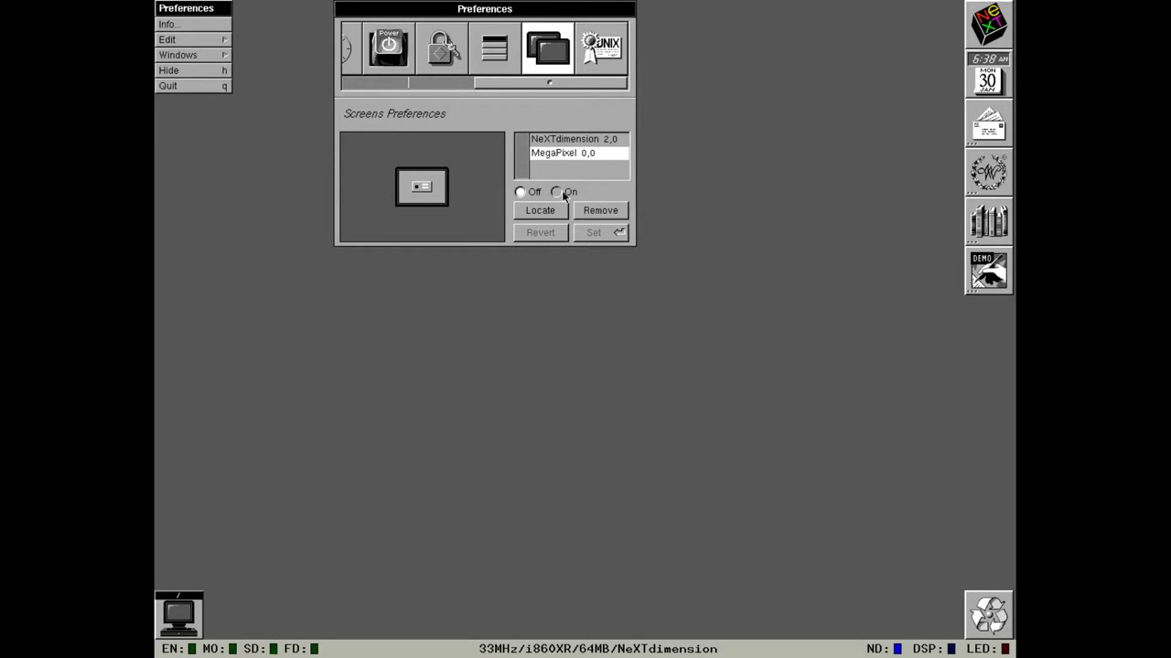
click(563, 141)
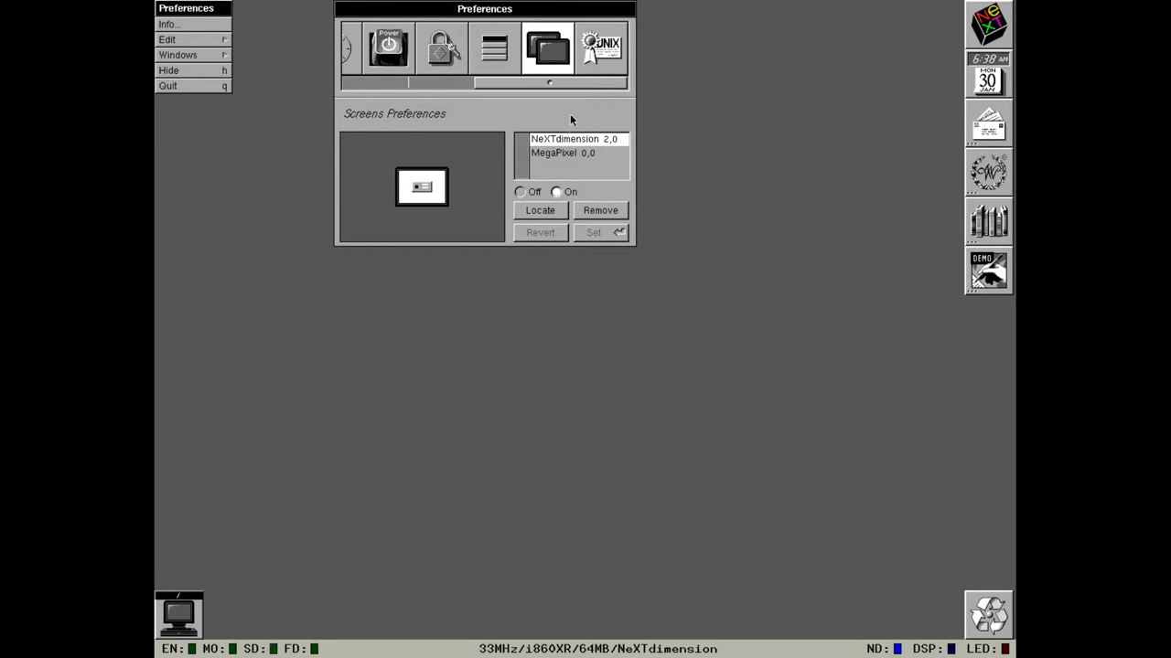
click(593, 55)
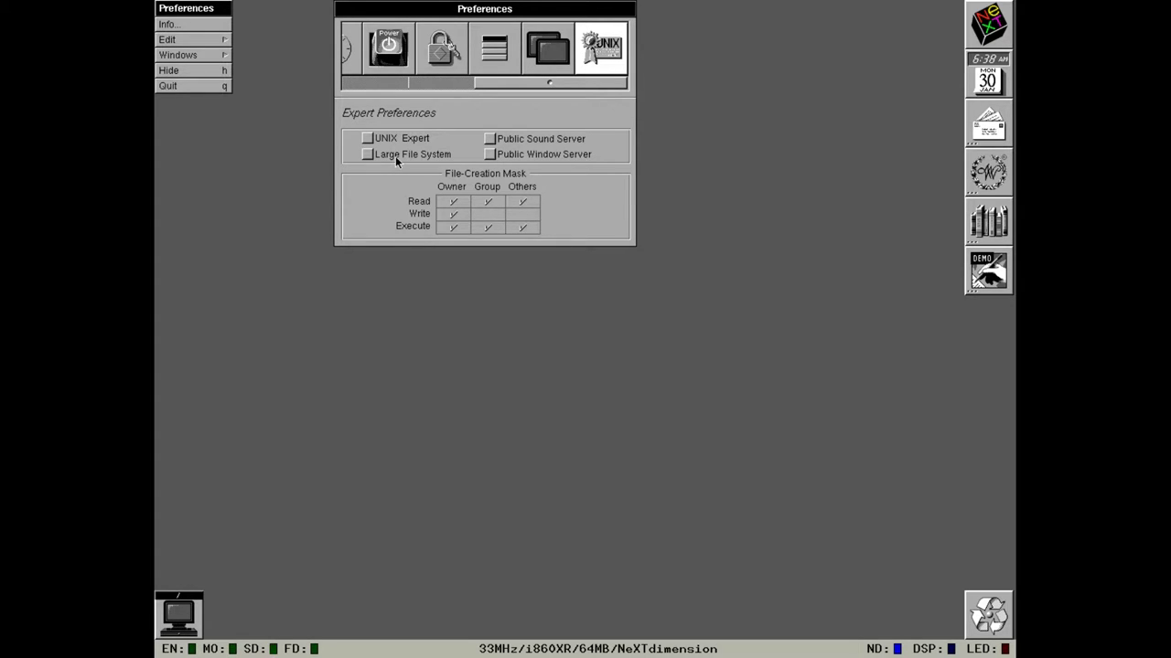
Hide the Preferences app from its main menu.
click(162, 75)
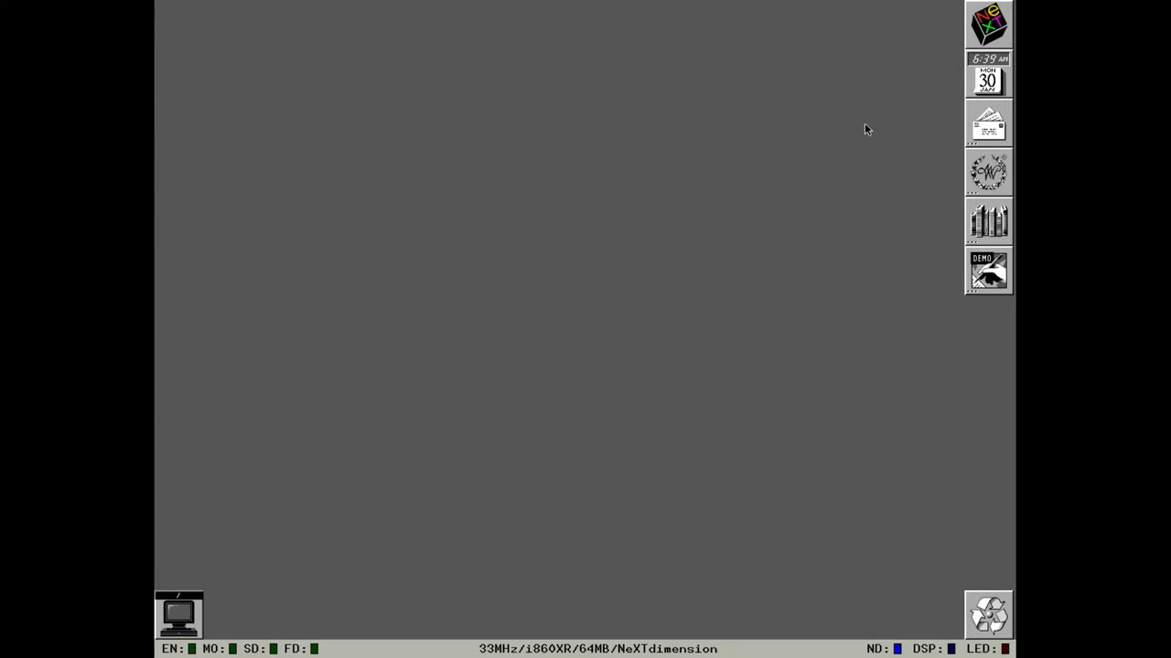
Launch Mail, delete the Test and Read Receipt messages, and open a Non-NeXT Send Window.
double_click(972, 130)
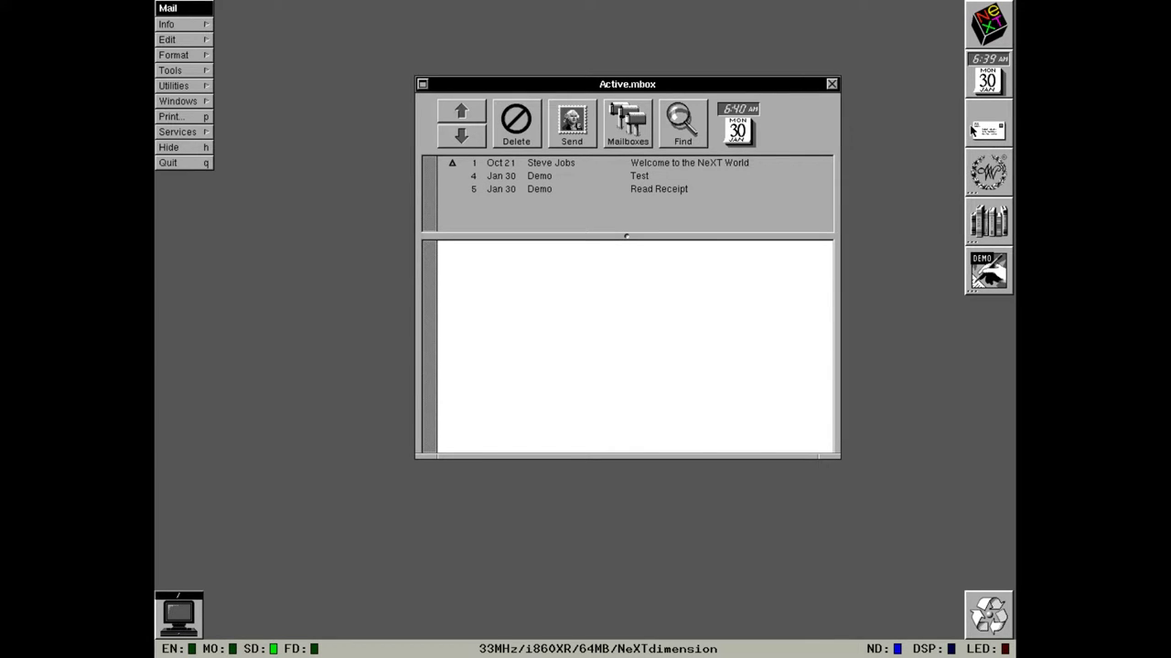
click(685, 175)
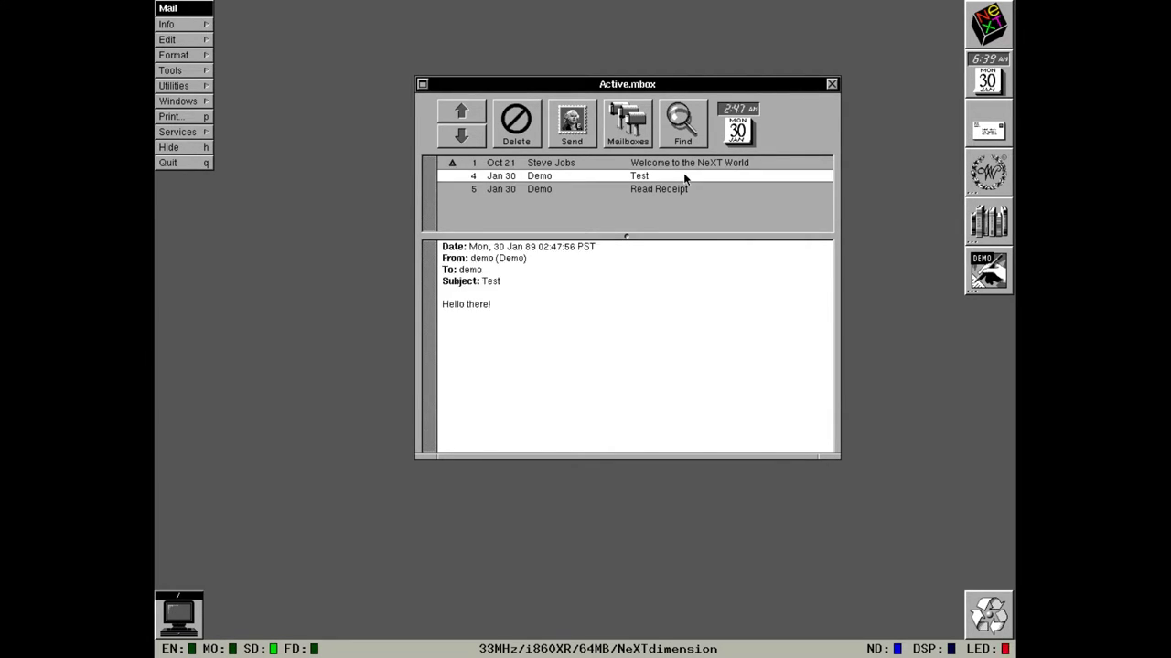
click(515, 122)
click(515, 122)
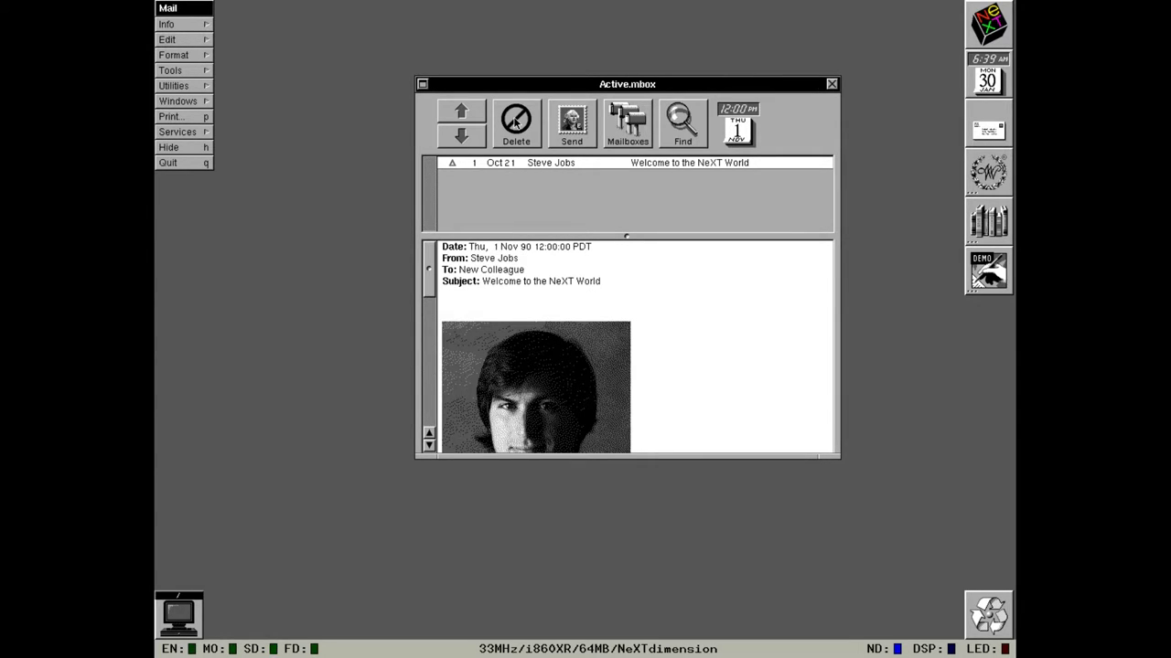
click(554, 136)
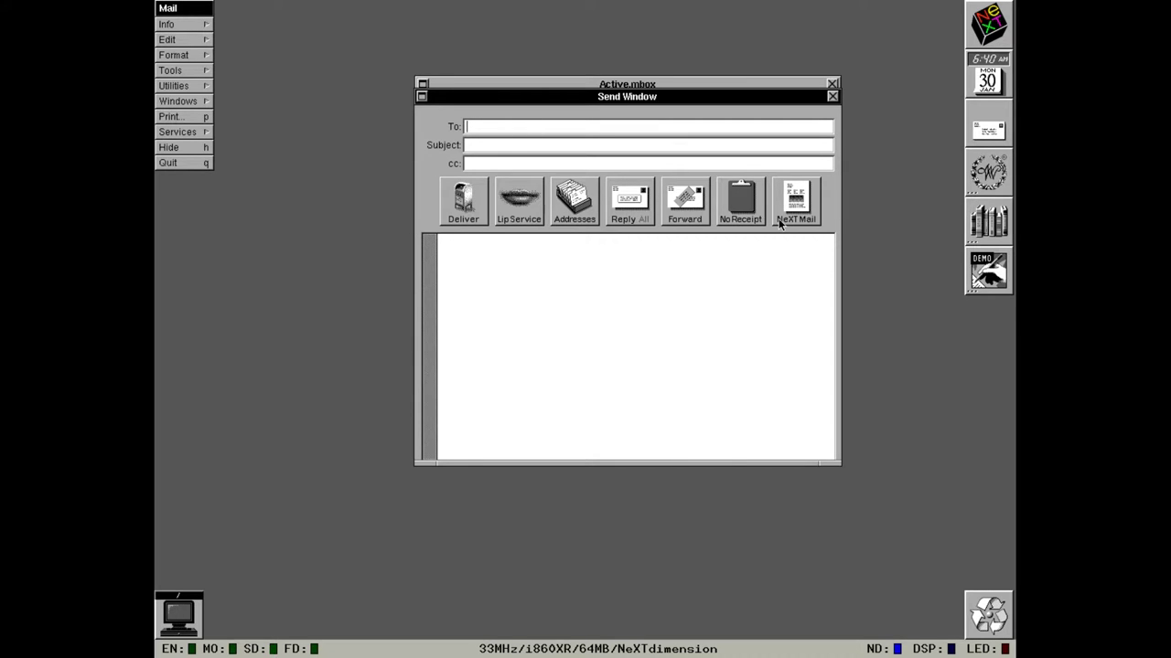
click(781, 224)
Browse the File Viewer to Users/demo and drop dsp_assembler_manual.txt into the Send Window body.
double_click(176, 631)
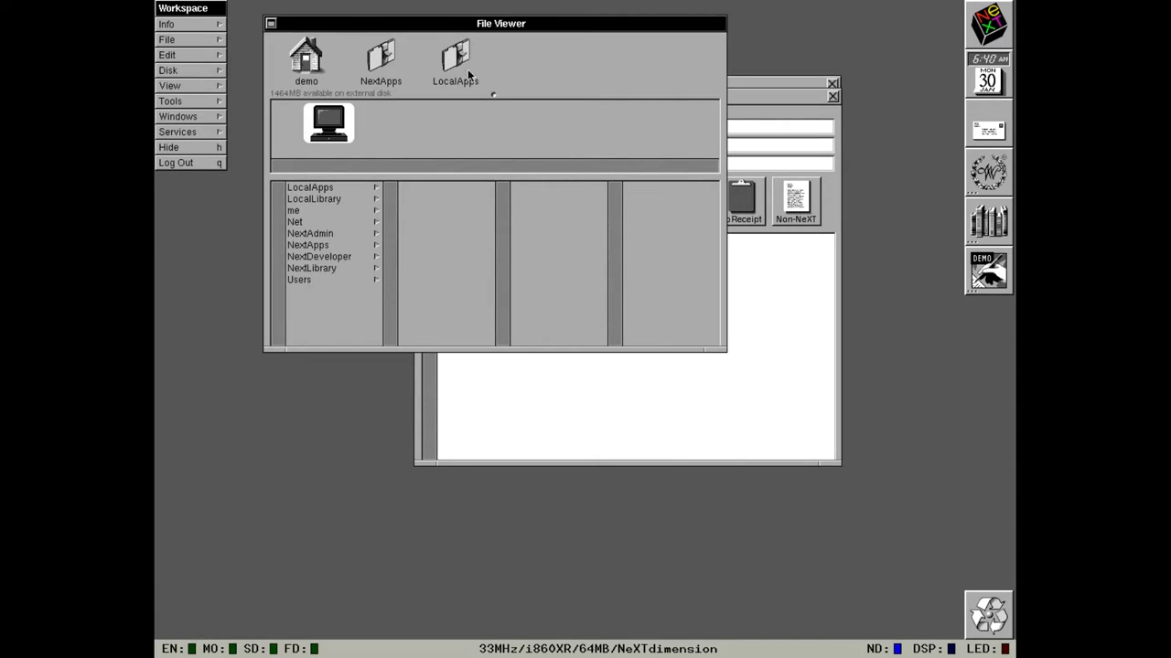
click(320, 53)
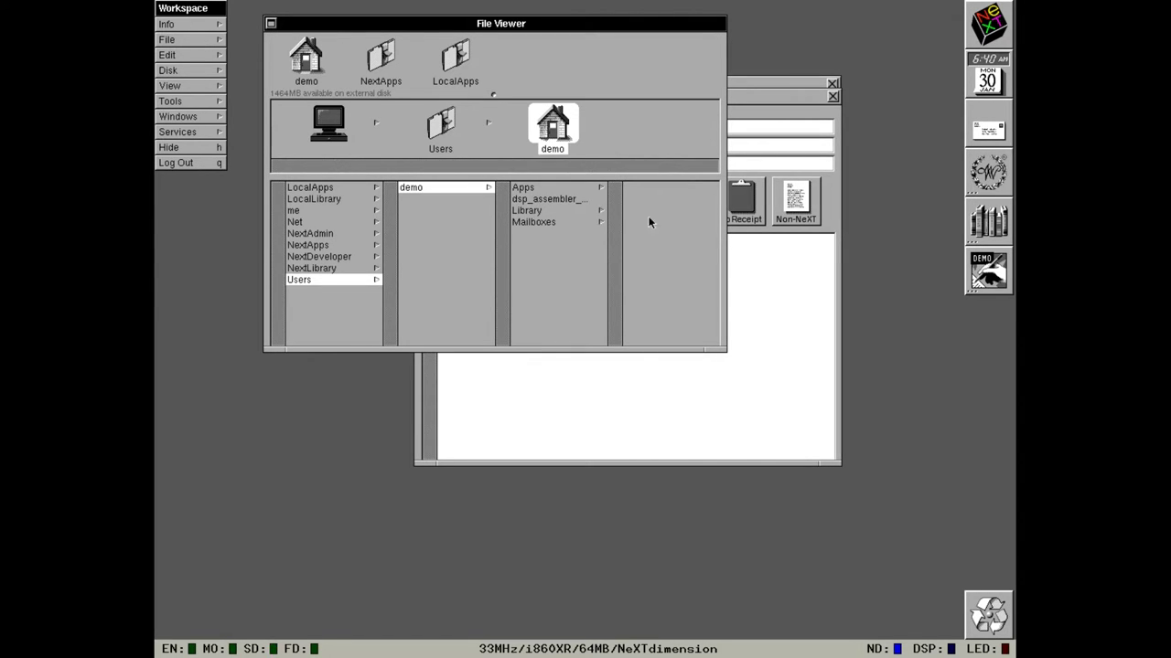
click(600, 201)
drag(642, 119, 814, 422)
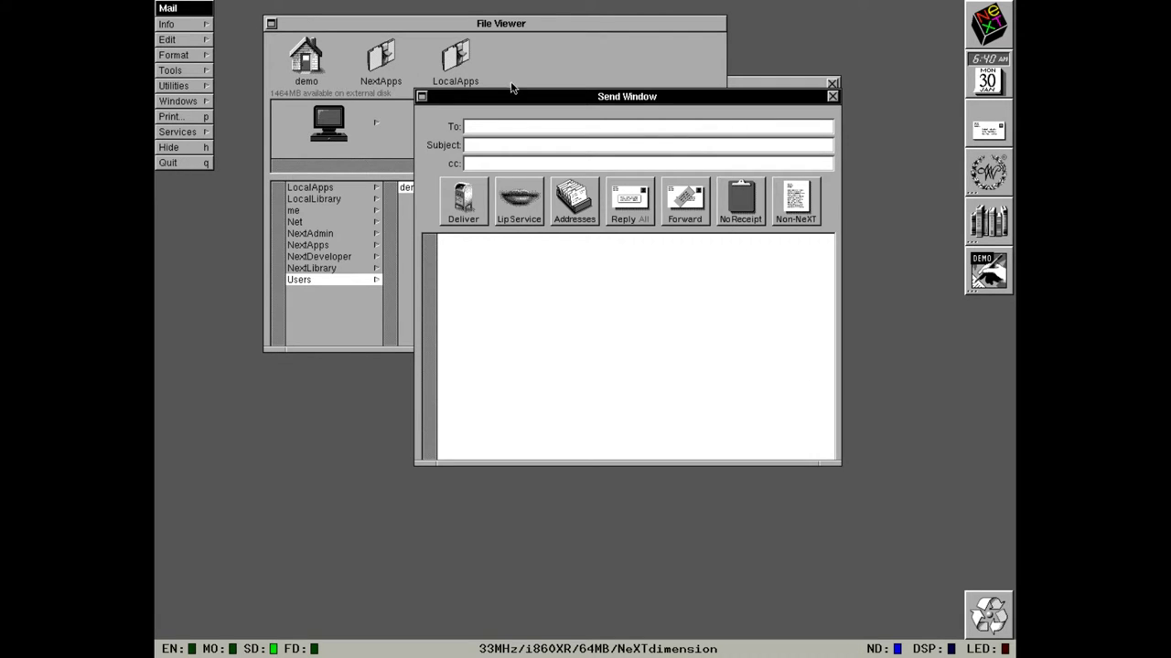
drag(513, 91, 594, 191)
click(675, 187)
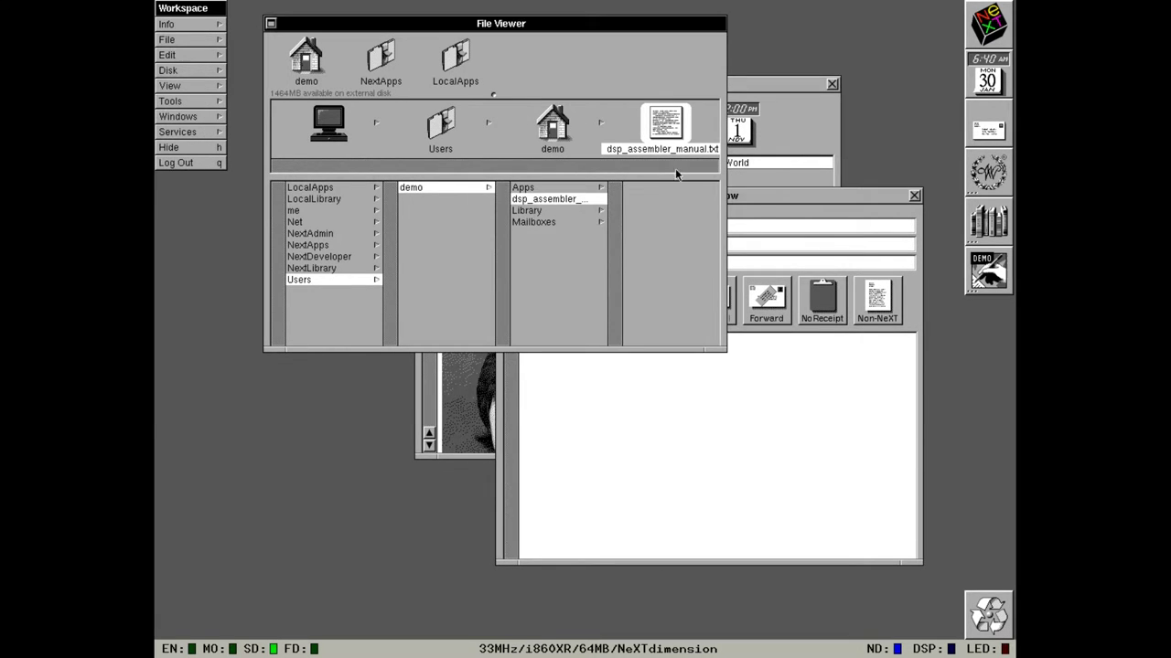
drag(666, 124, 679, 423)
click(719, 387)
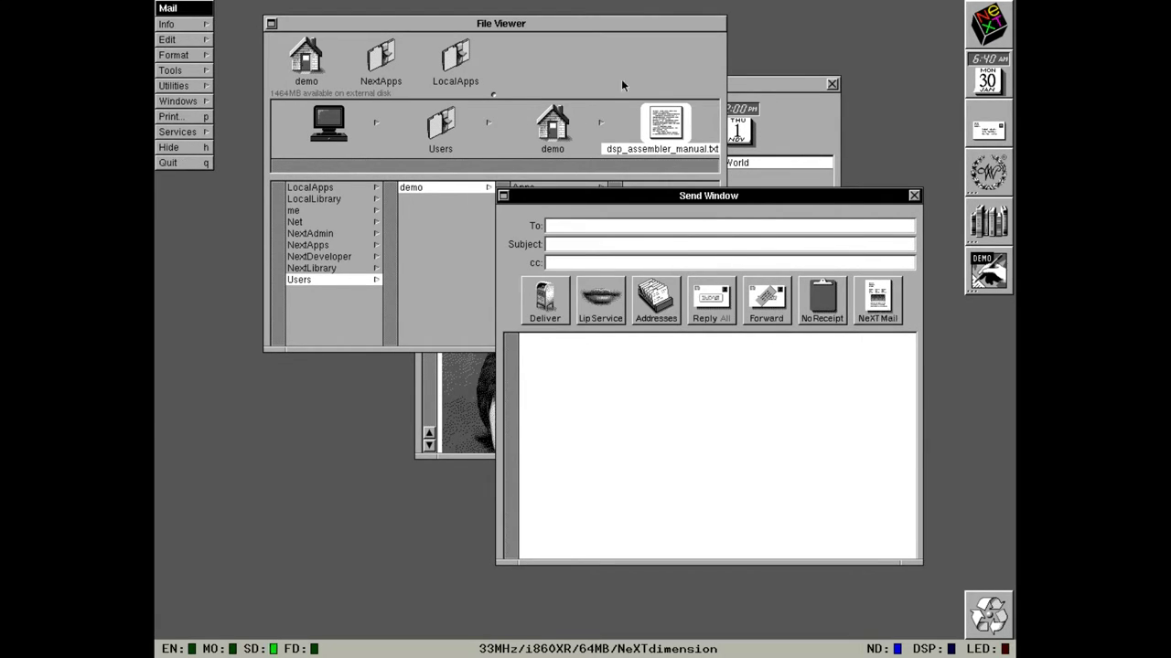
drag(655, 119, 678, 431)
click(678, 432)
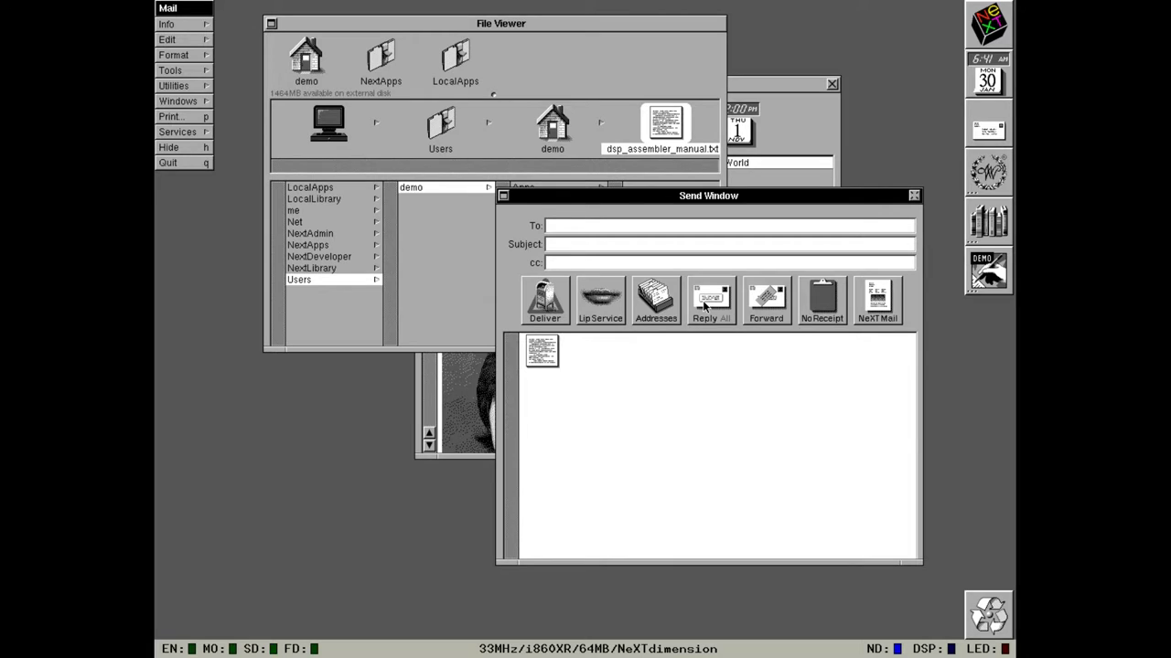
Address the message to demo with subject Test, request a read receipt, and deliver it.
click(794, 222)
text(demo)
key(Tab)
text(Test)
key(Tab)
click(835, 306)
click(540, 308)
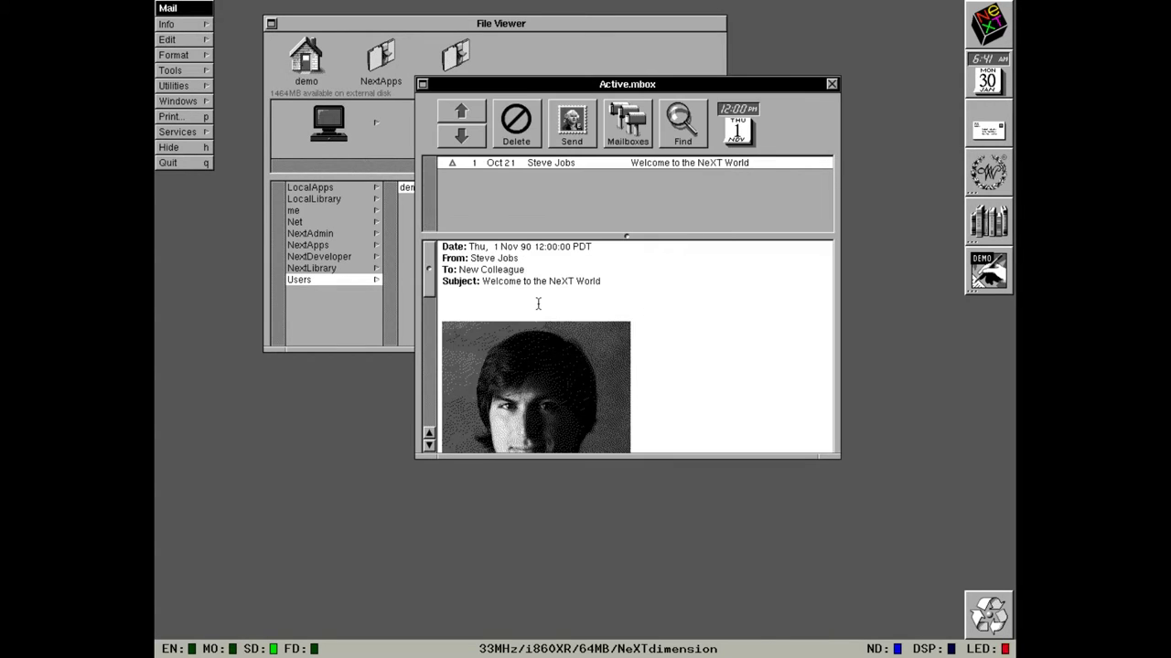
Check for new mail twice from the Utilities menu.
click(174, 86)
click(241, 102)
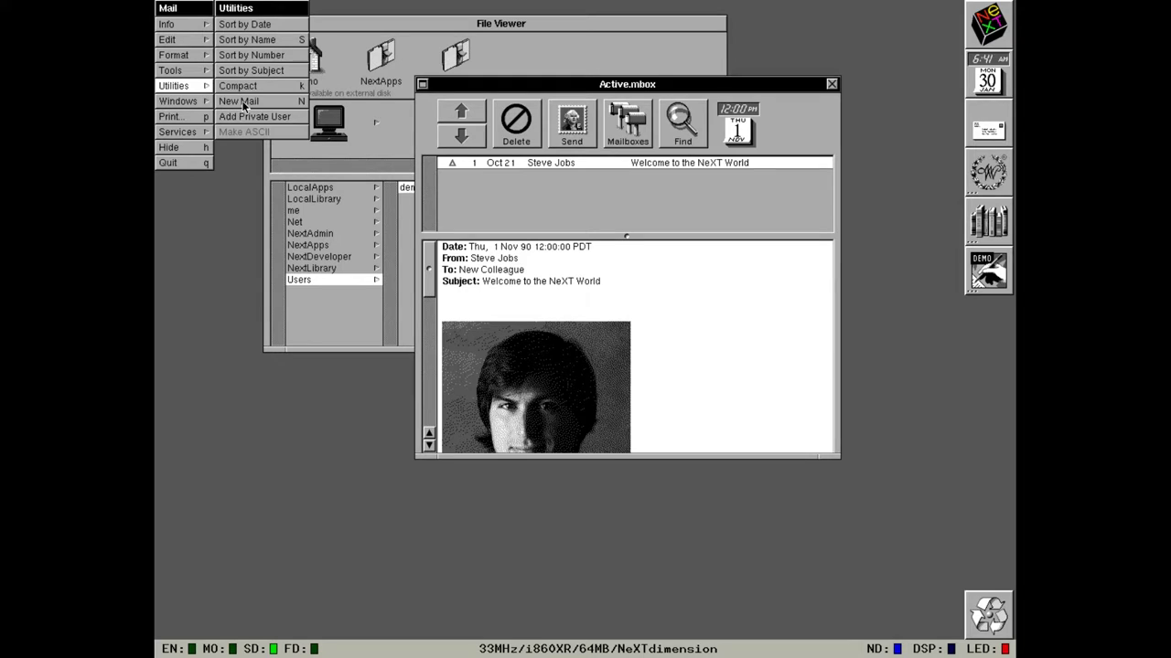
click(243, 106)
Fetch new mail and open the received Test message from demo.
click(243, 106)
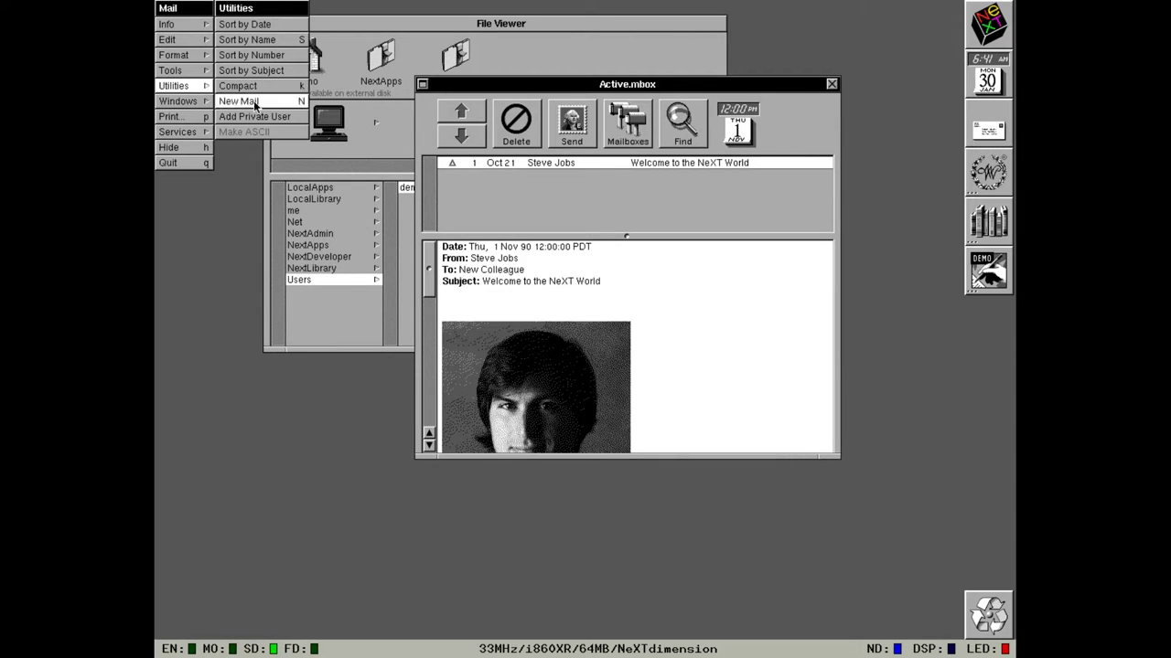
click(254, 106)
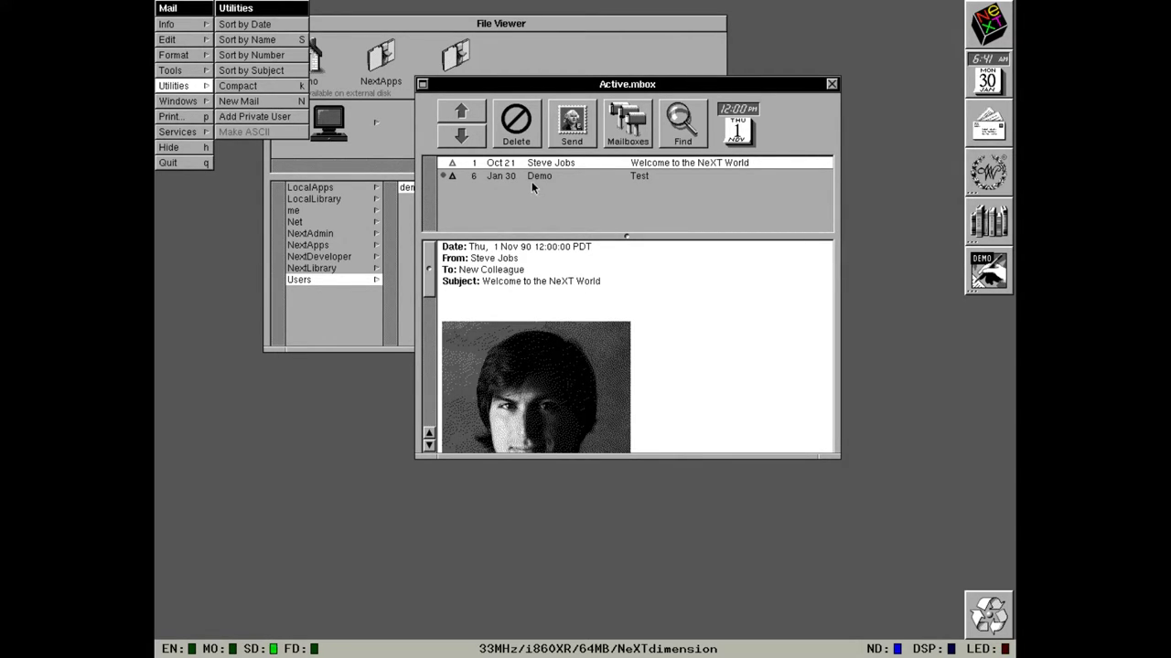
click(476, 177)
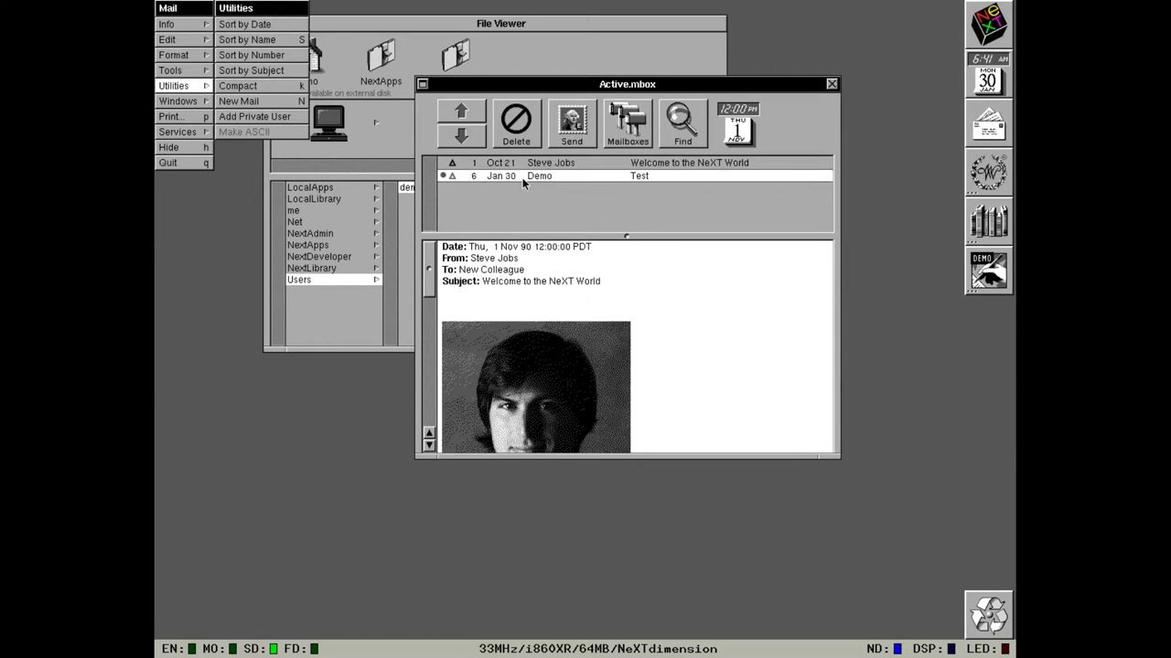
Open the attached manual in Edit, then close its window and quit Edit.
double_click(460, 316)
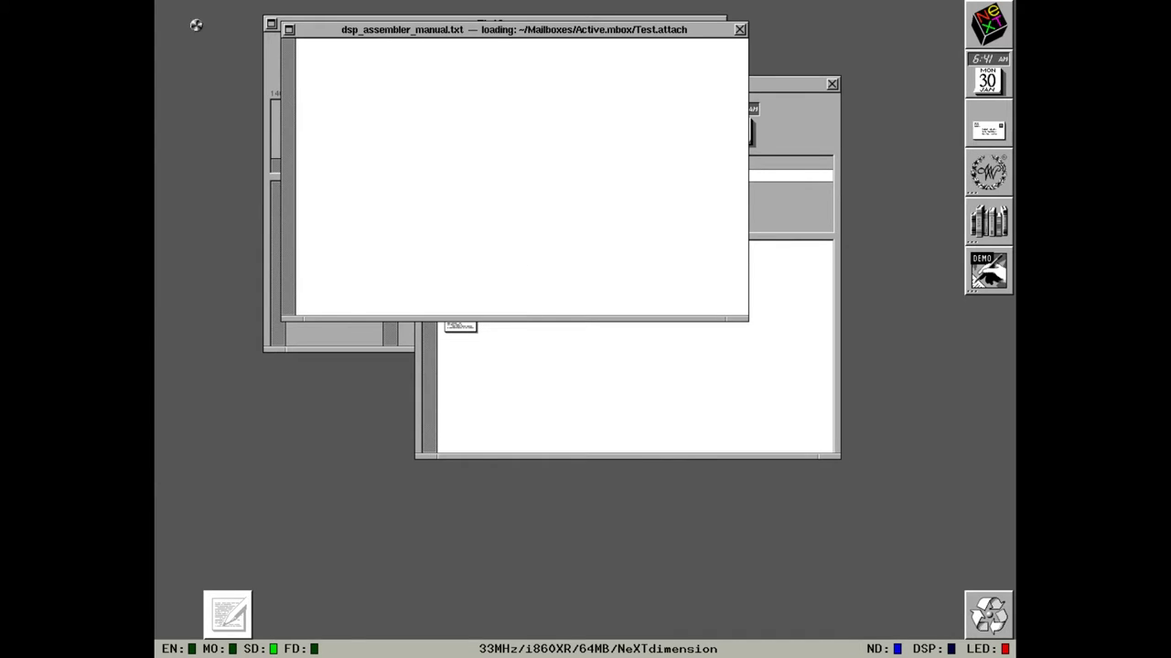
click(739, 30)
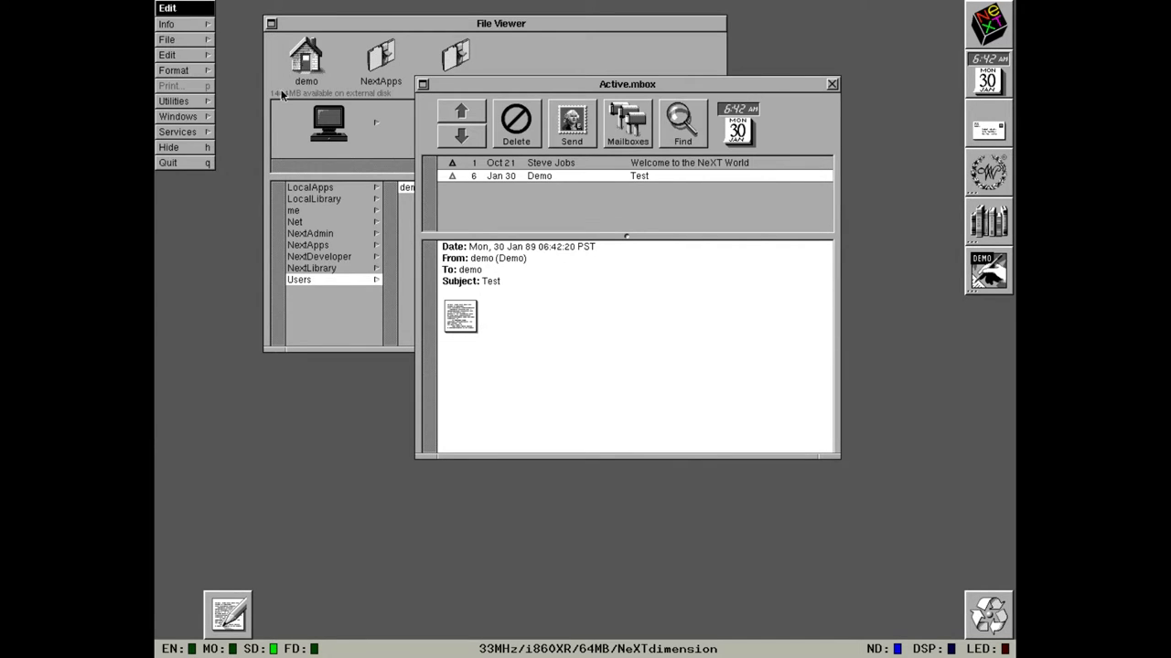
click(166, 163)
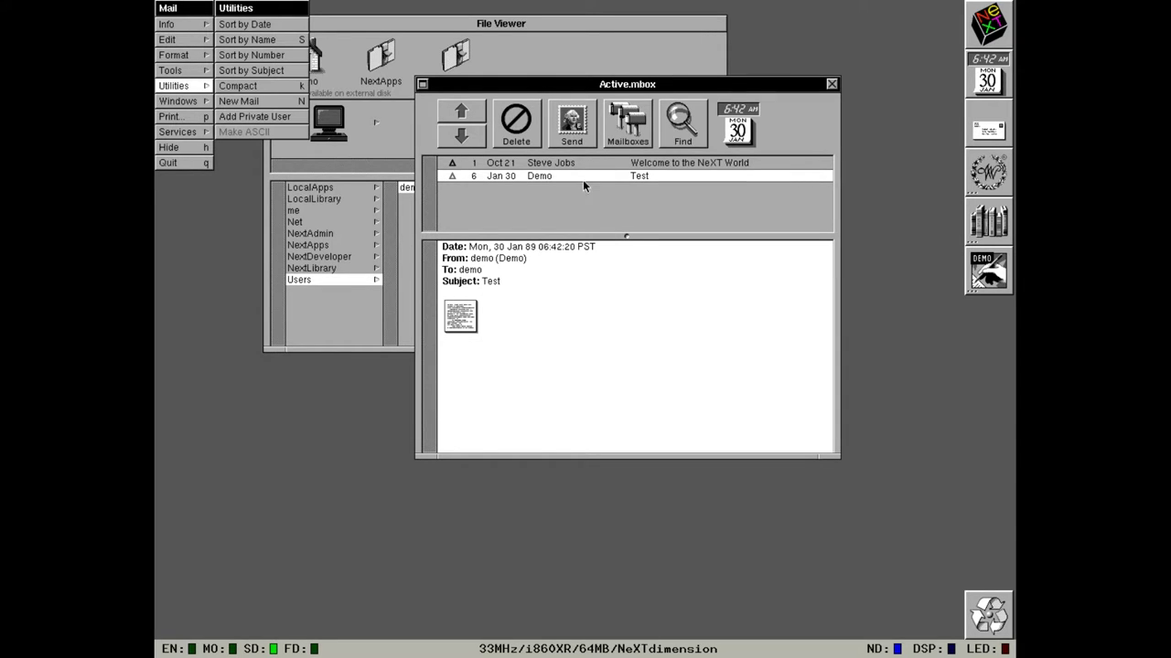
Fetch new mail and open the Read Receipt for the Test message.
click(228, 107)
click(507, 189)
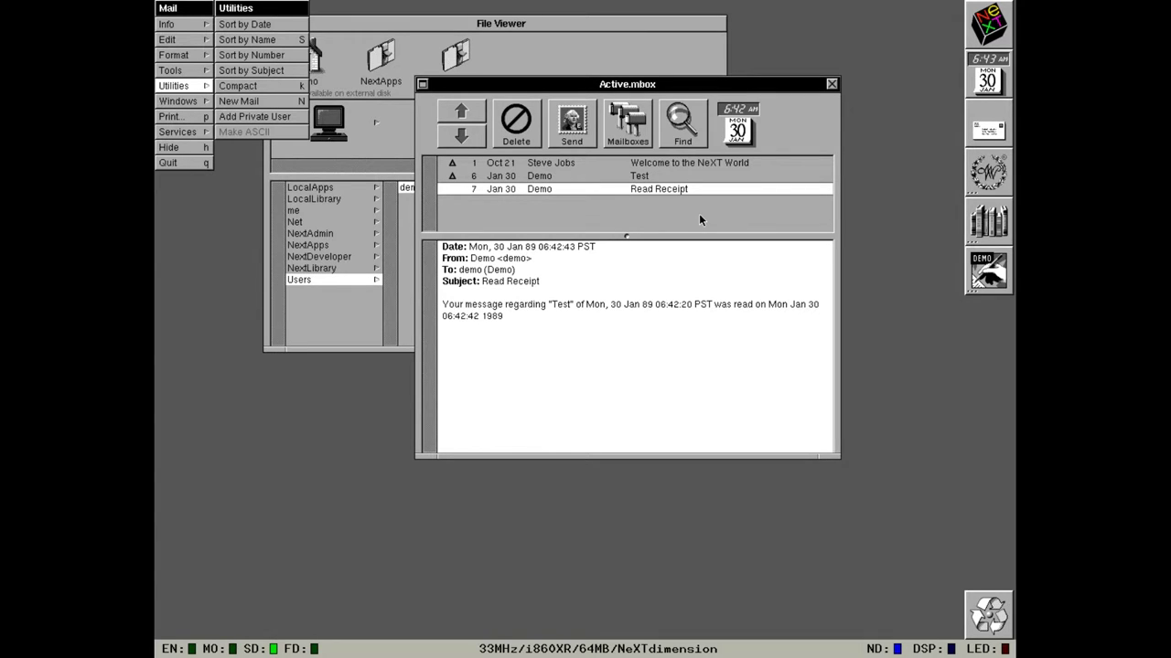
Open the Welcome to the NeXT World message and play its embedded Lip Service voice recording.
click(700, 164)
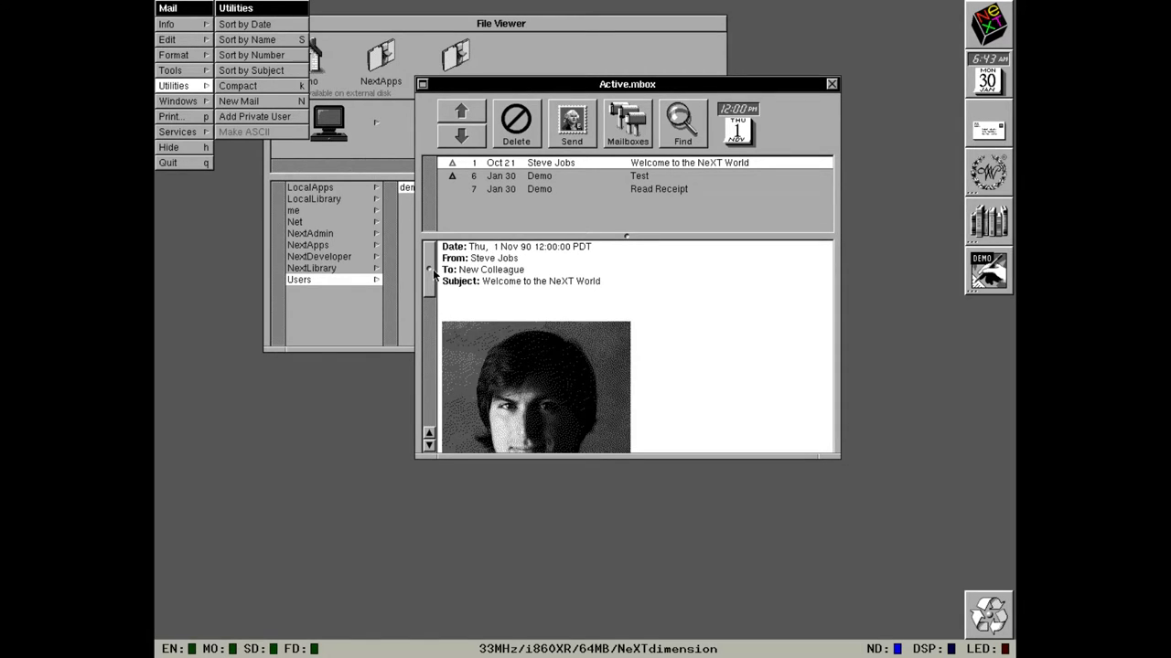
drag(433, 272, 437, 392)
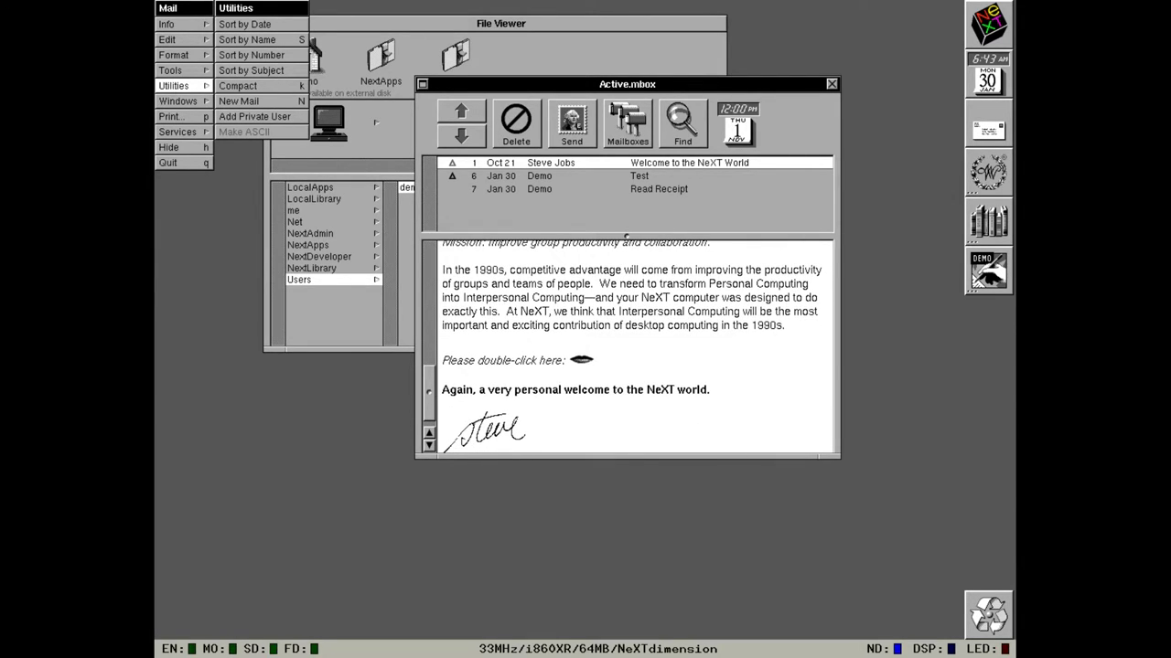
double_click(582, 362)
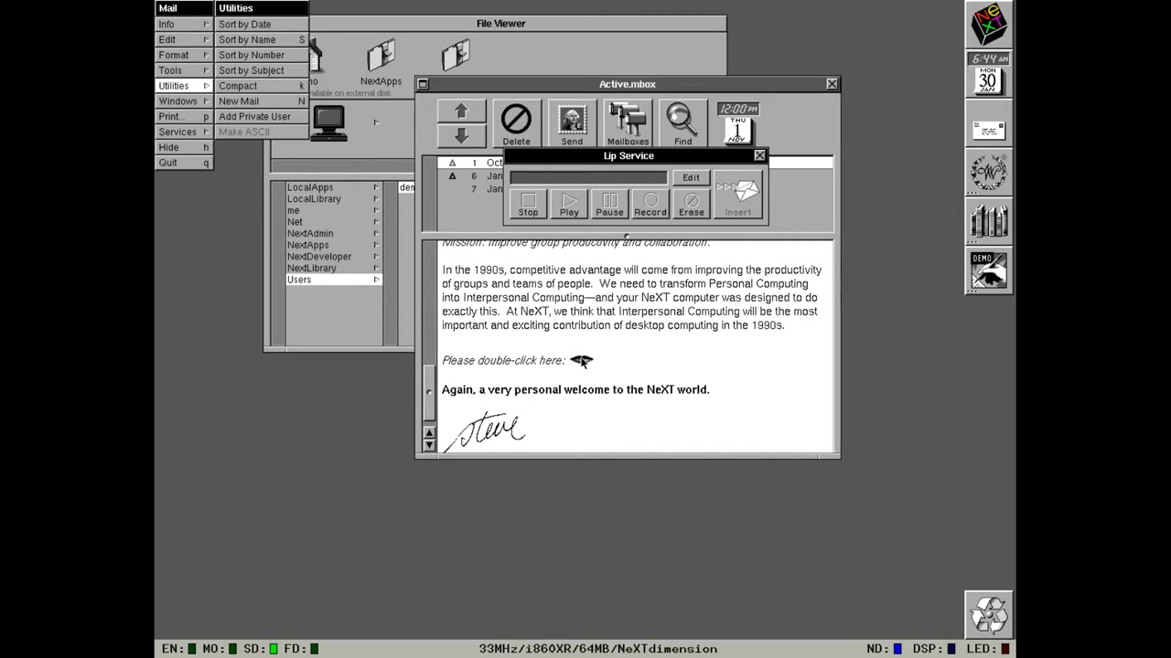
click(578, 210)
Close the Lip Service panel, quit Mail, and launch Librarian from the dock.
click(759, 156)
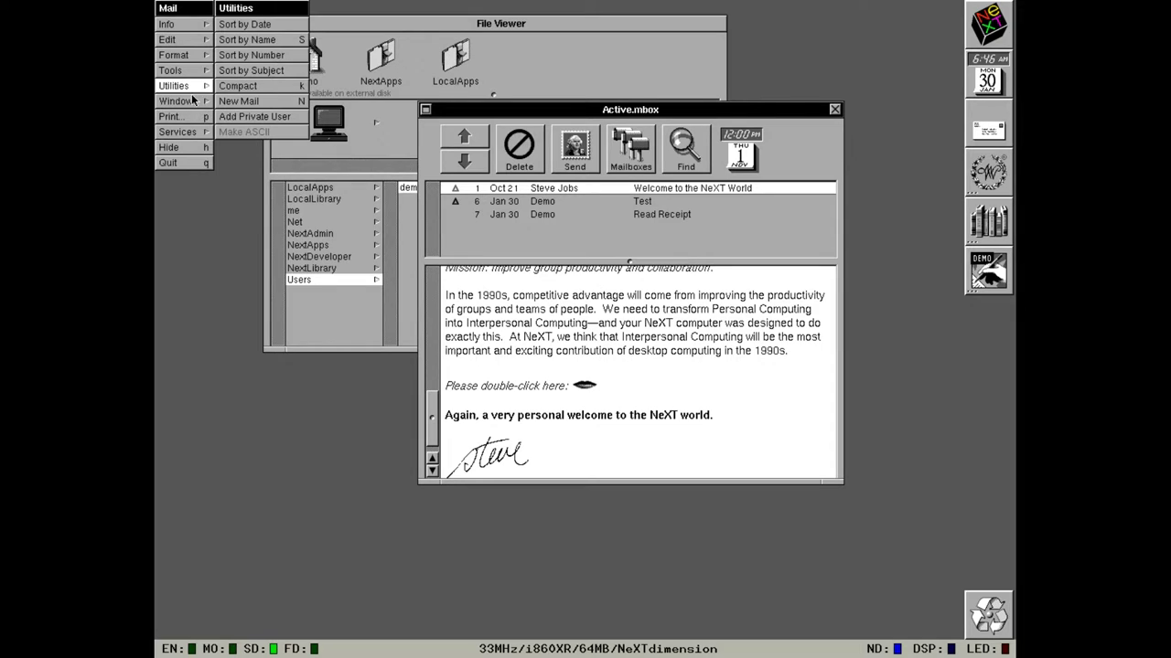
click(196, 162)
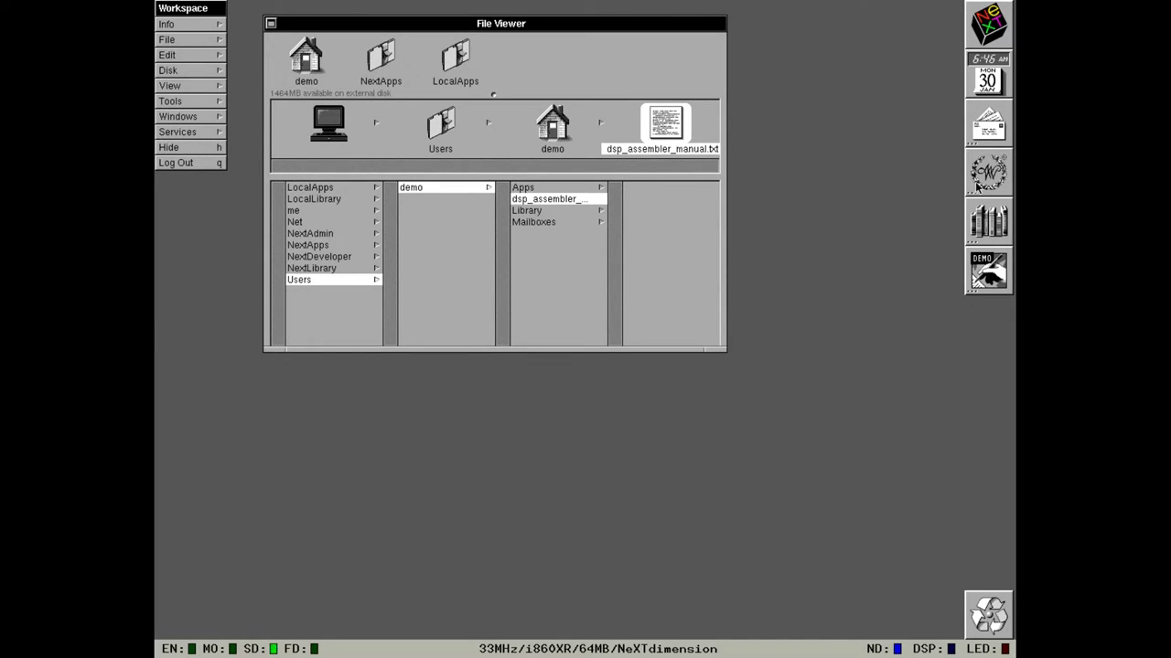
double_click(979, 212)
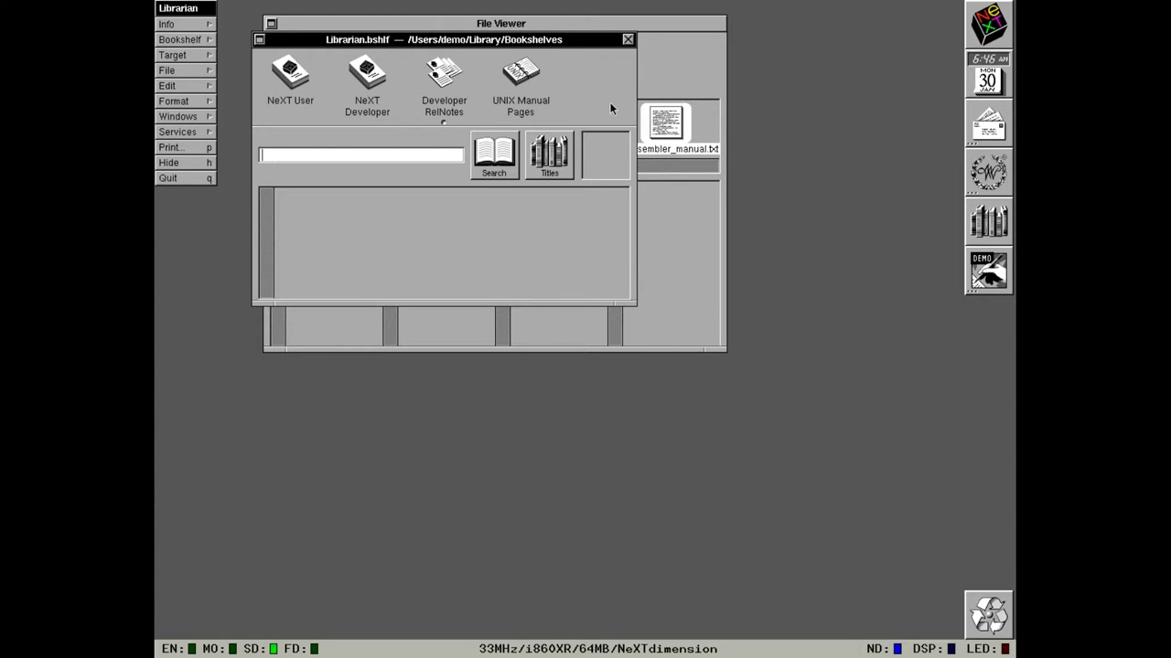
Search the NeXT Developer bookshelf for NXZoneMalloc and pick the NXFunctsStoZ.rtfd result.
click(359, 84)
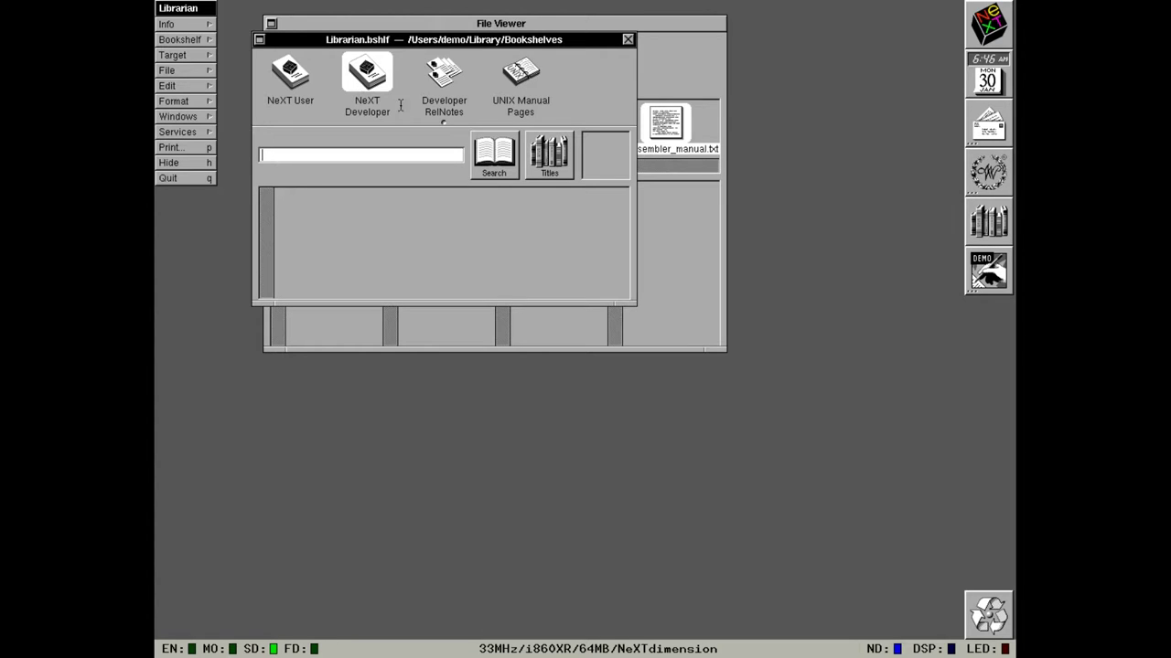
click(491, 160)
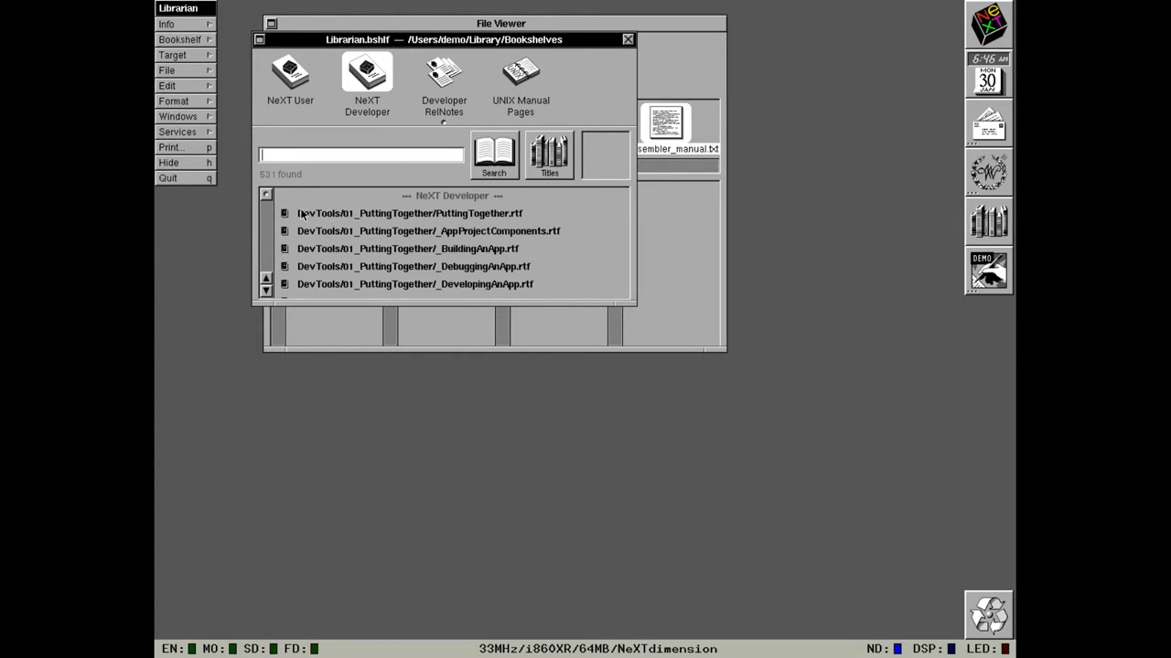
mouse_move(267, 196)
mouse_down()
mouse_move(267, 245)
mouse_move(266, 194)
mouse_up()
text(NXZoneMalloc)
key(Return)
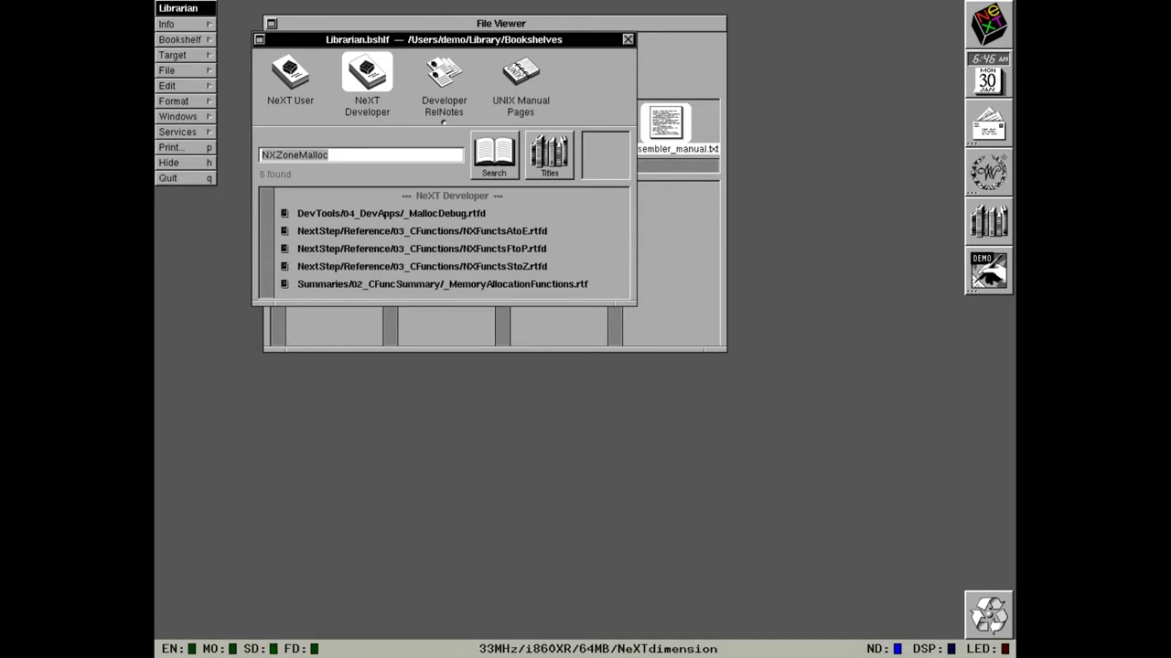
click(343, 266)
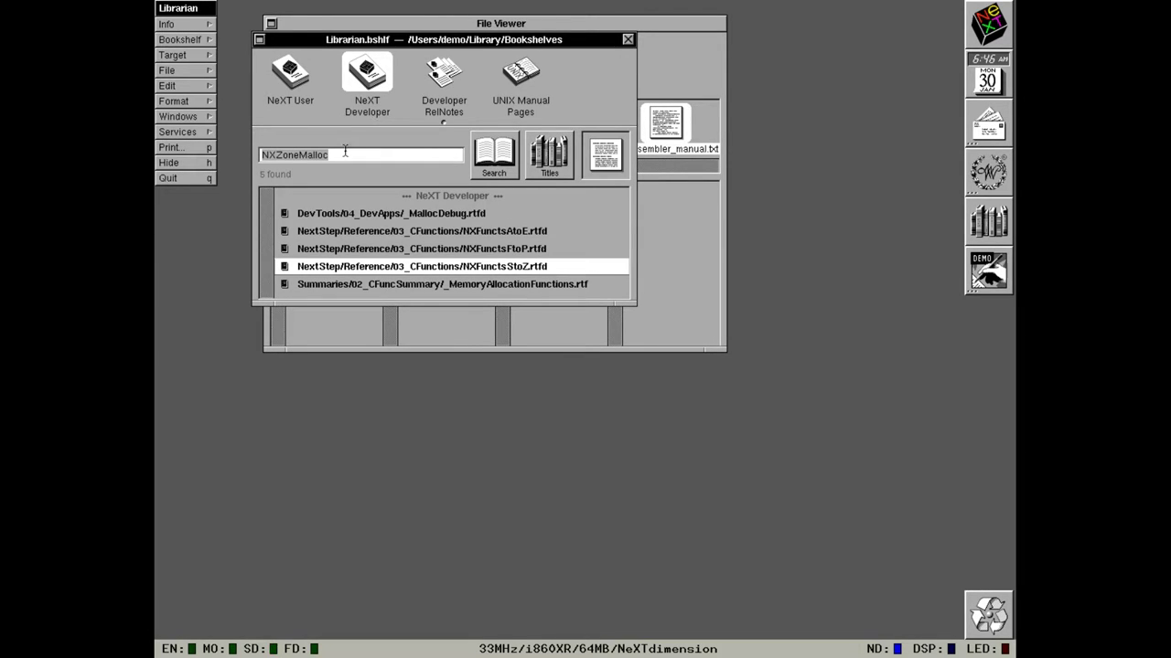
Open NXFunctsStoZ.rtfd, jump to the next NXZoneMalloc entry, then quit Librarian.
double_click(343, 266)
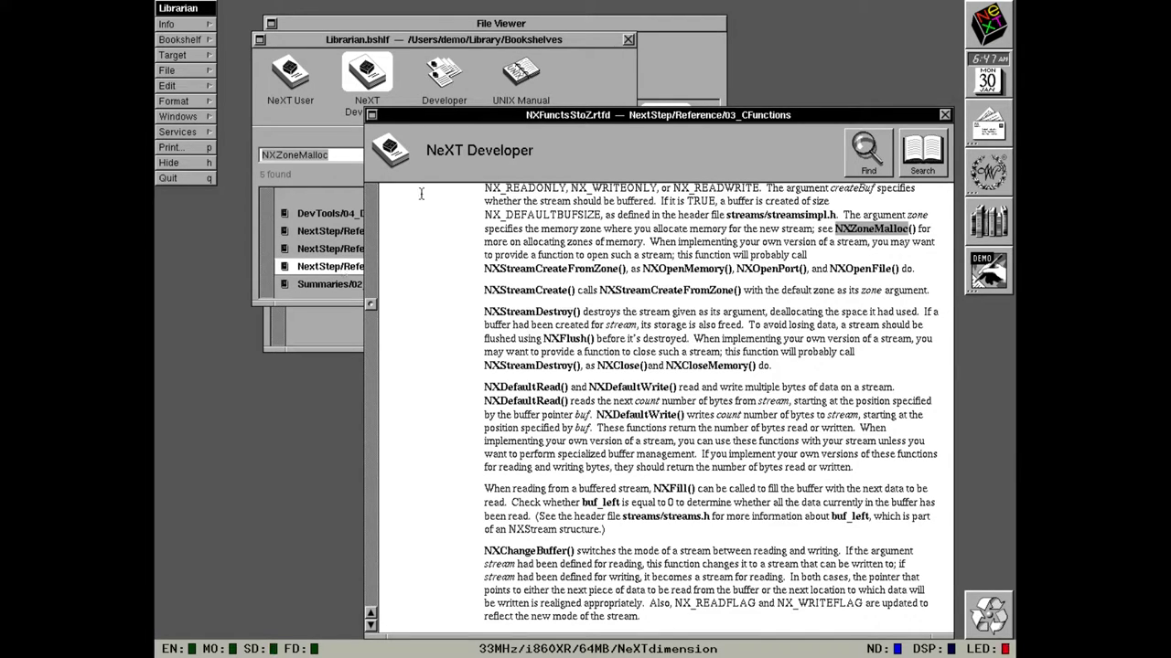
drag(569, 122, 562, 79)
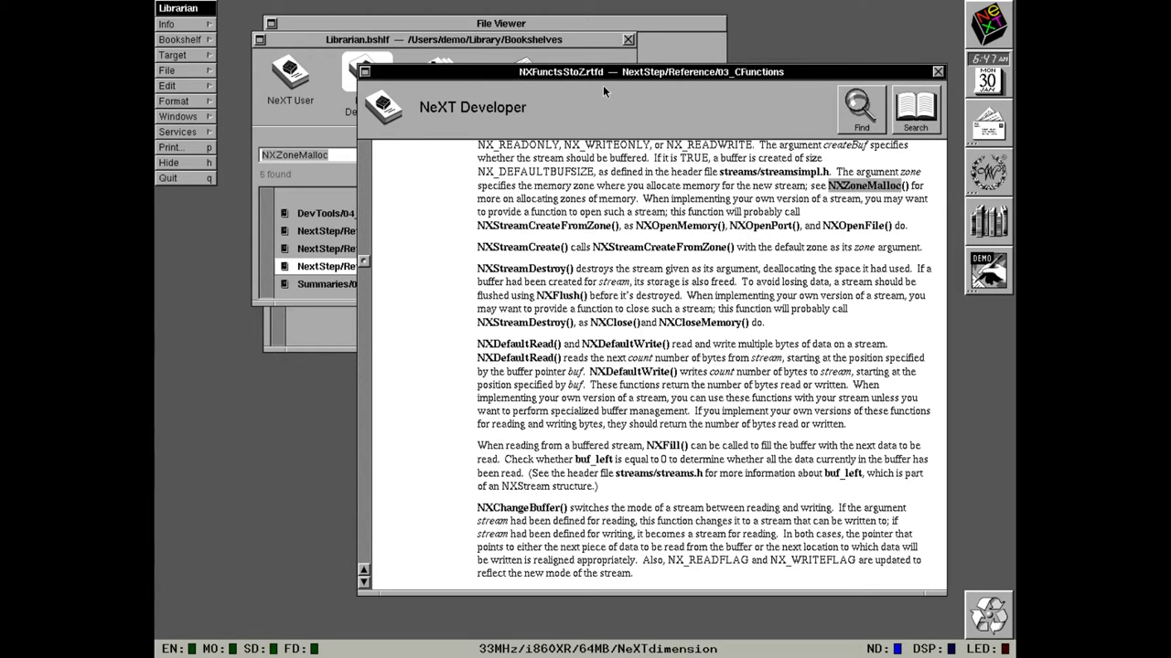
click(842, 111)
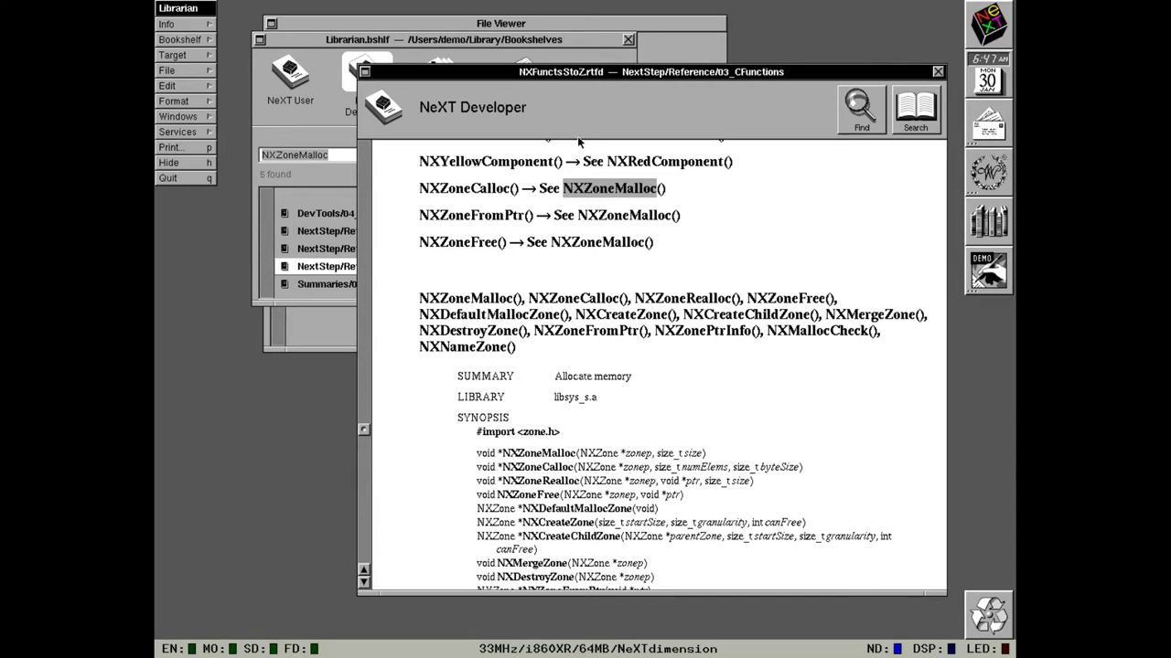
click(170, 177)
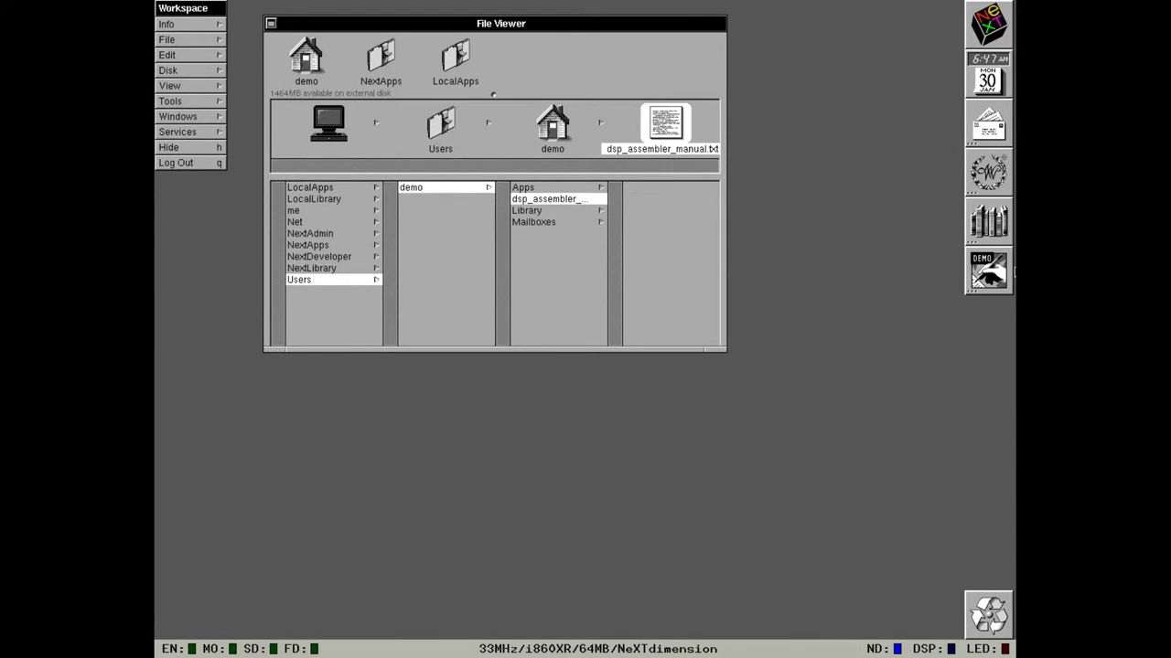
double_click(977, 281)
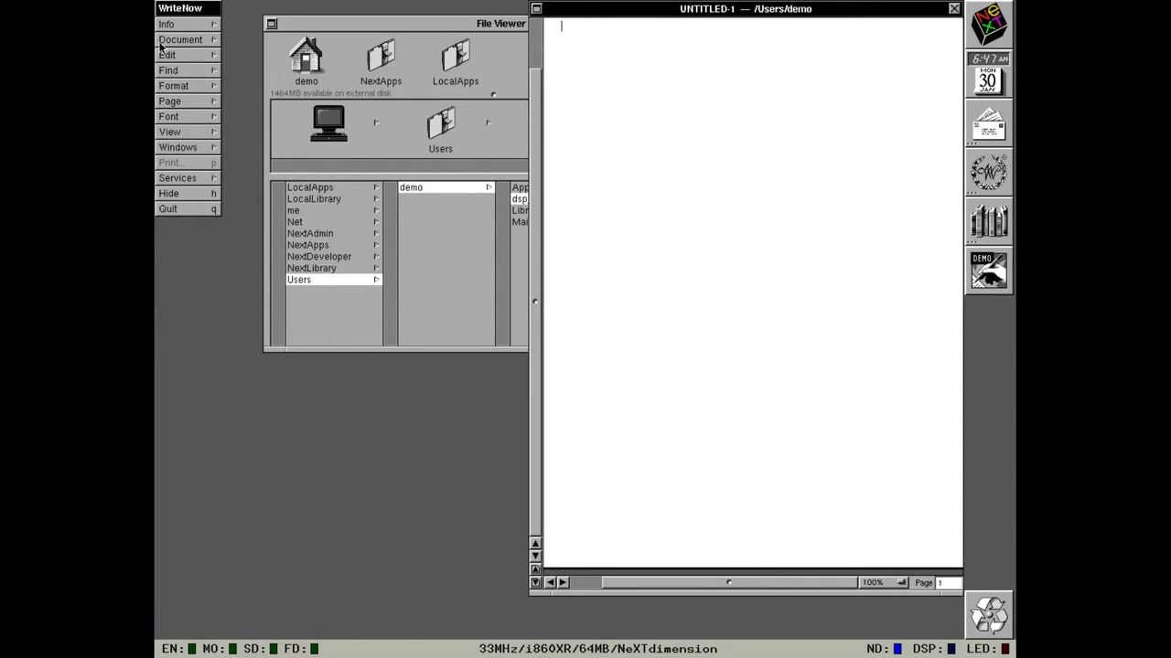
drag(166, 25, 233, 27)
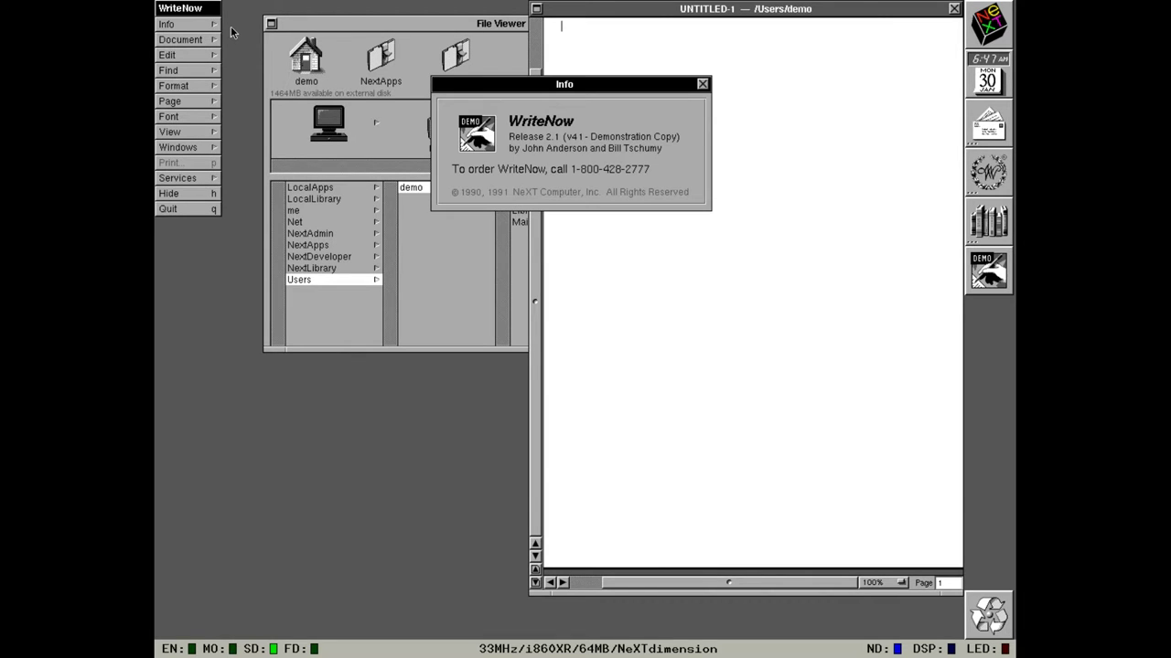
click(702, 84)
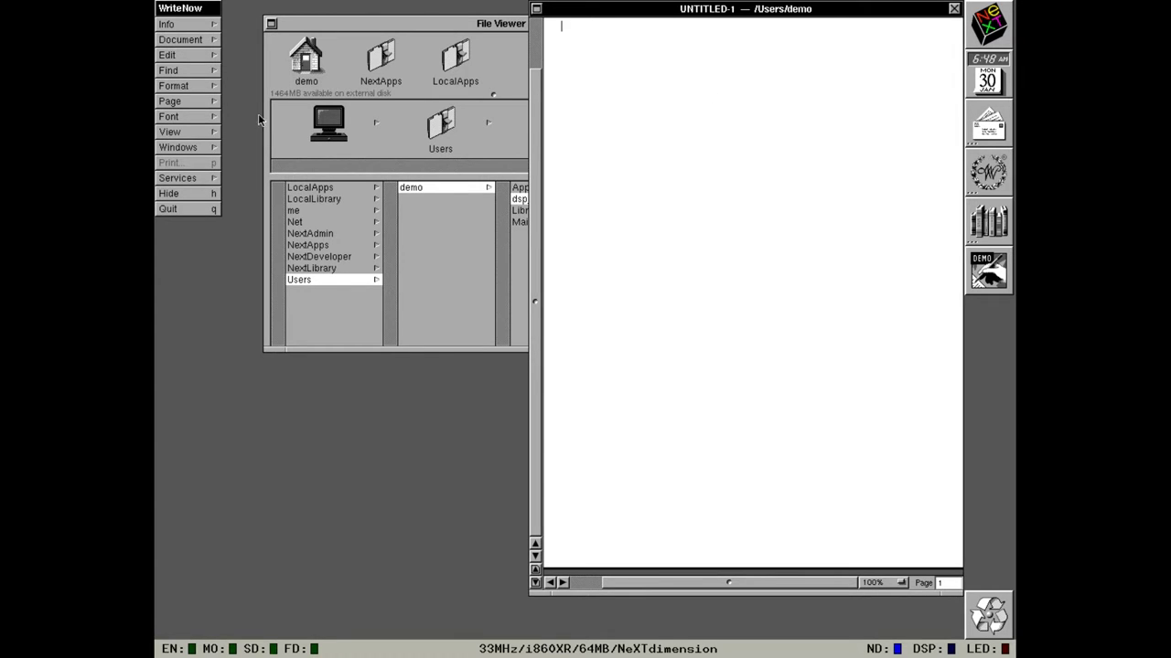
Quit WriteNow and show the NextApps folder contents in the File Viewer browser.
click(164, 208)
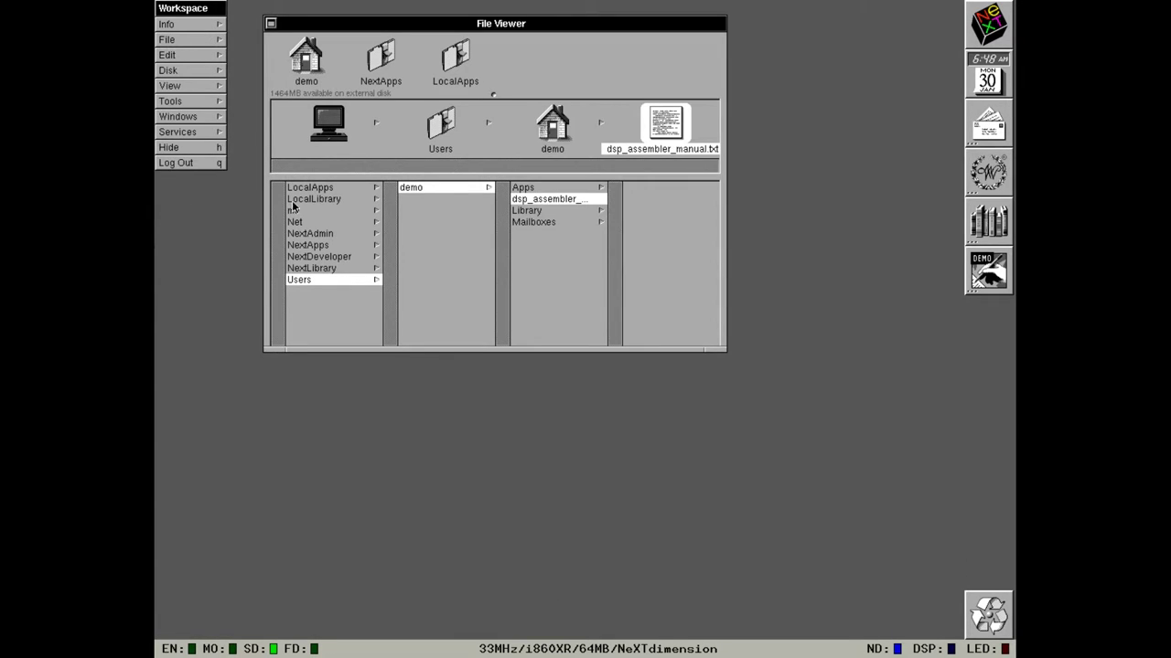
click(307, 257)
click(306, 248)
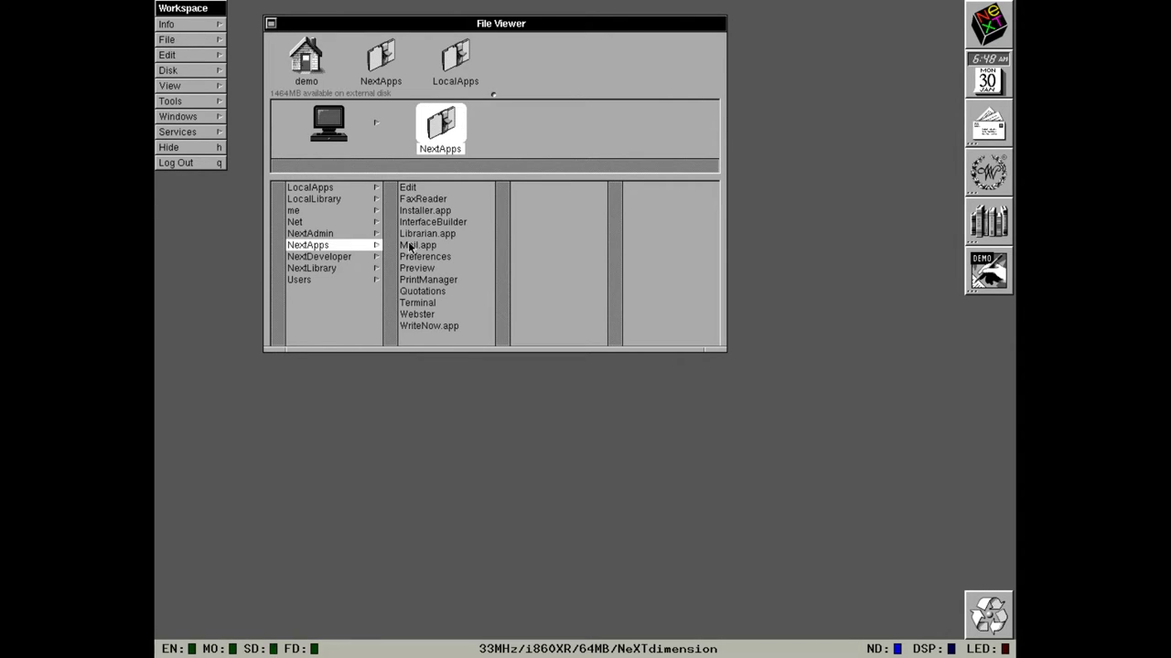
Launch Preview from NextApps, quit it, then start Terminal.
click(421, 267)
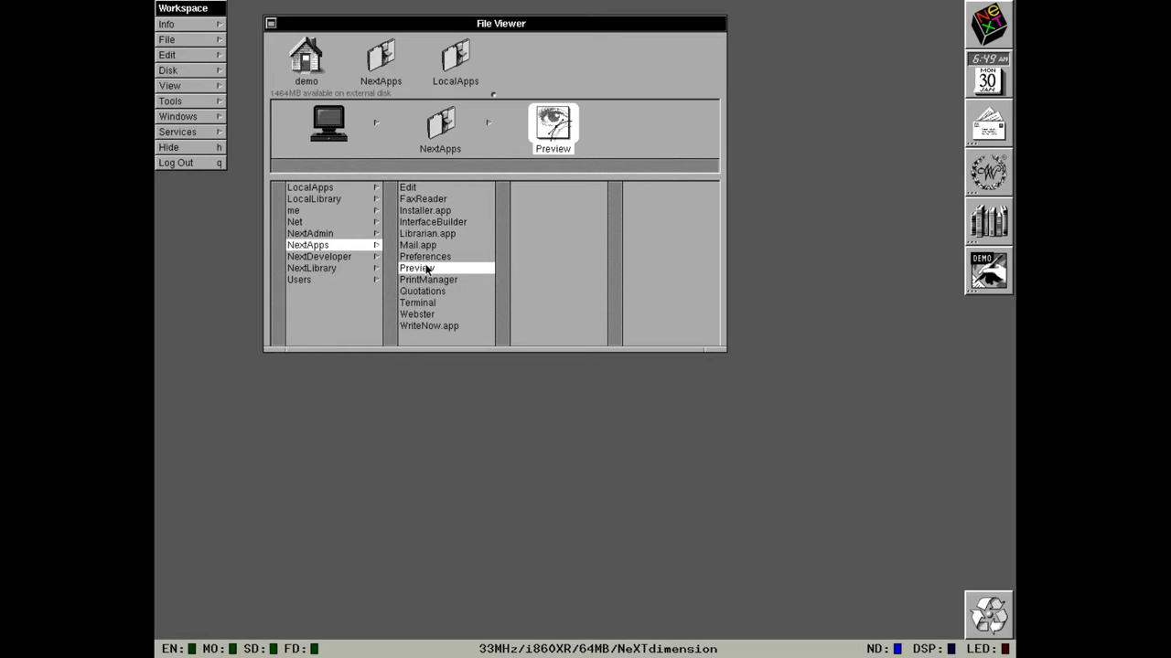
double_click(426, 268)
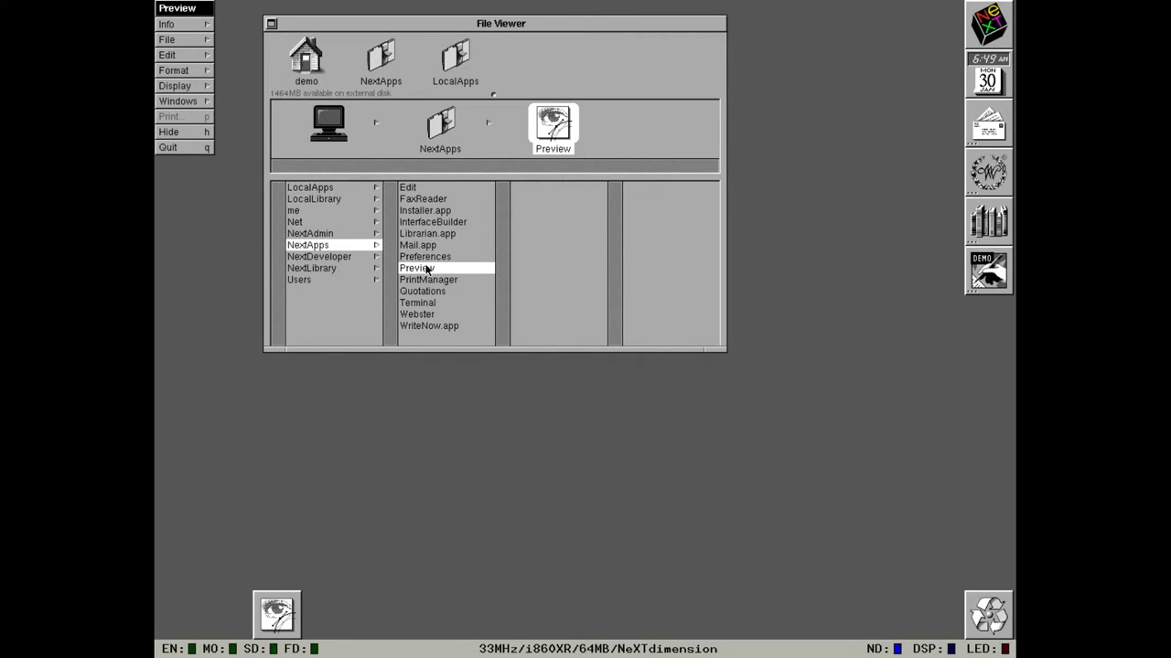
click(184, 148)
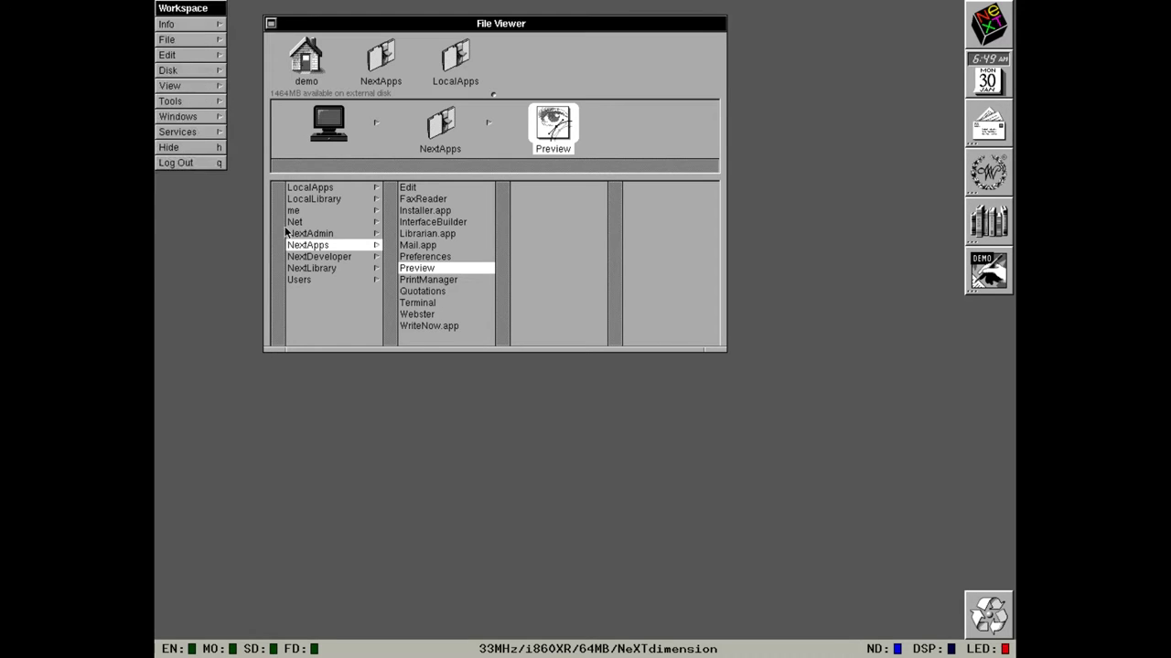
double_click(437, 303)
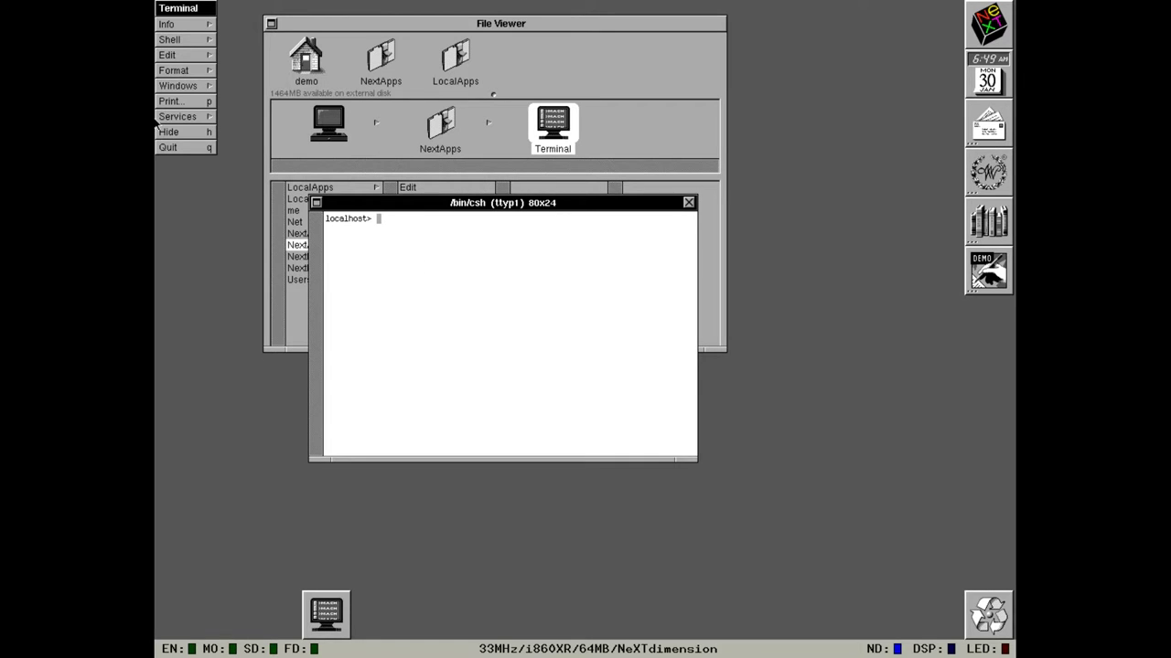
Quit Terminal and select Installer.app in the NextApps listing.
click(163, 147)
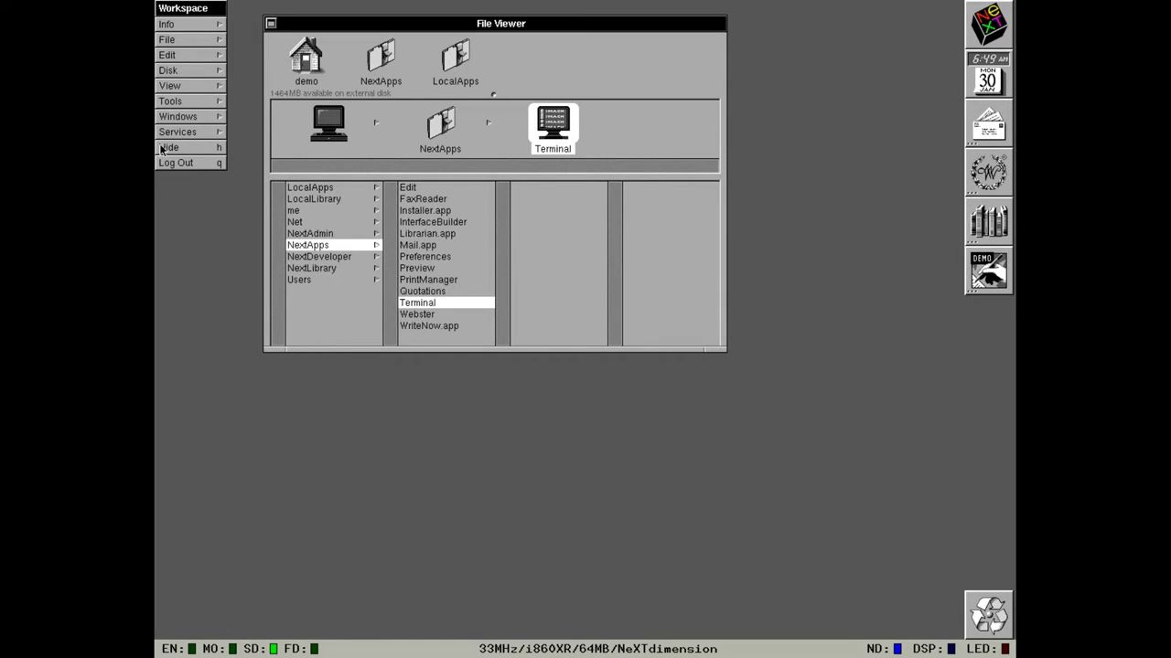
click(413, 216)
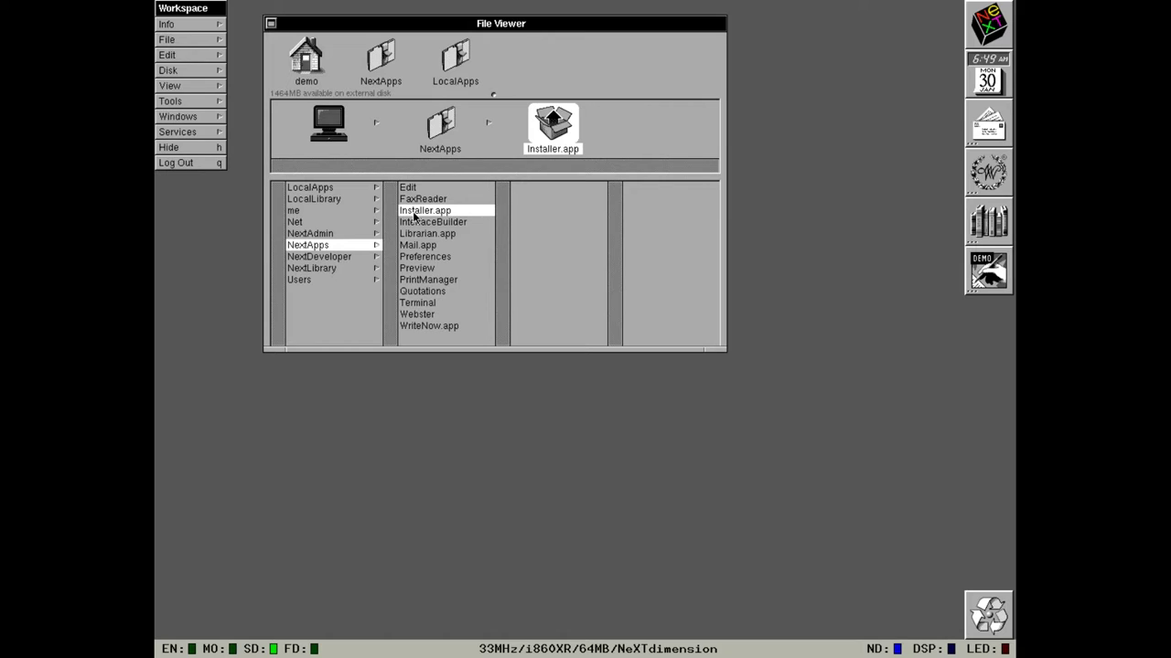
Launch Installer.app from NextApps, then bring the File Viewer back to the front.
double_click(414, 216)
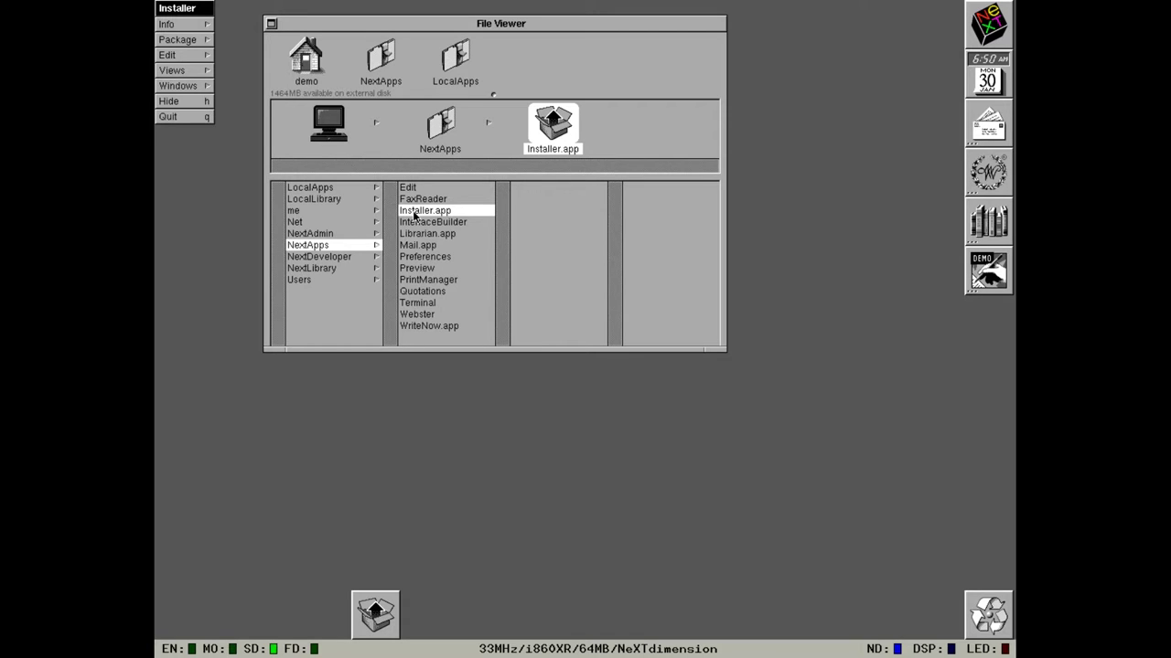
click(343, 190)
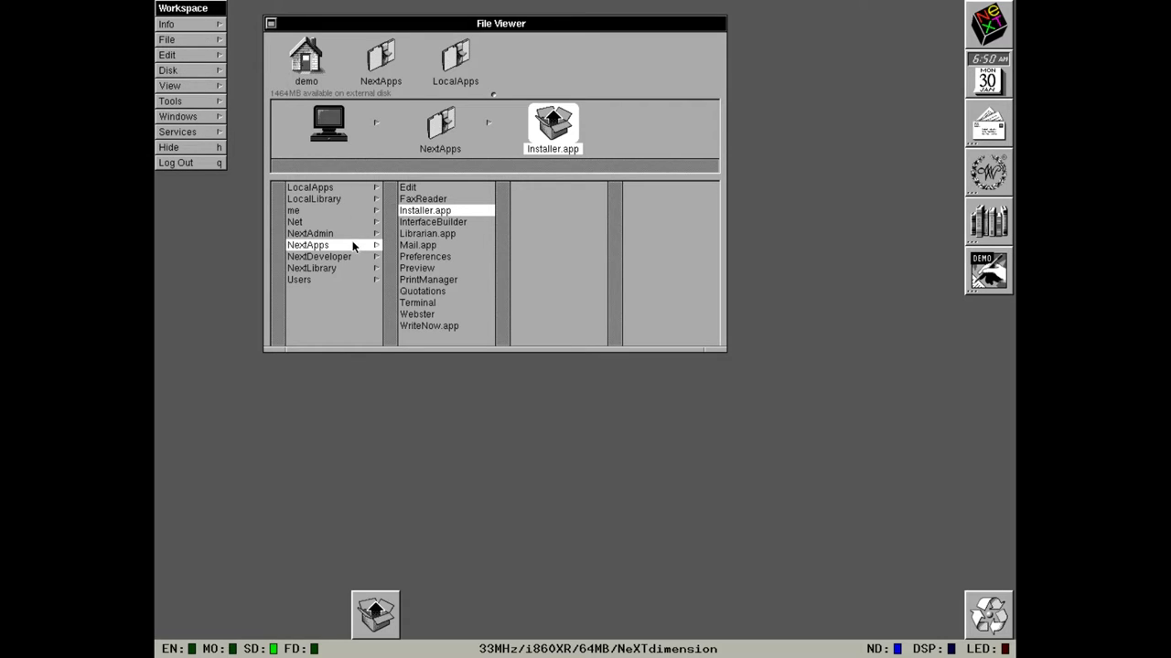
mouse_move(545, 128)
mouse_down()
mouse_move(952, 545)
mouse_move(980, 615)
mouse_move(516, 85)
mouse_move(538, 135)
mouse_up()
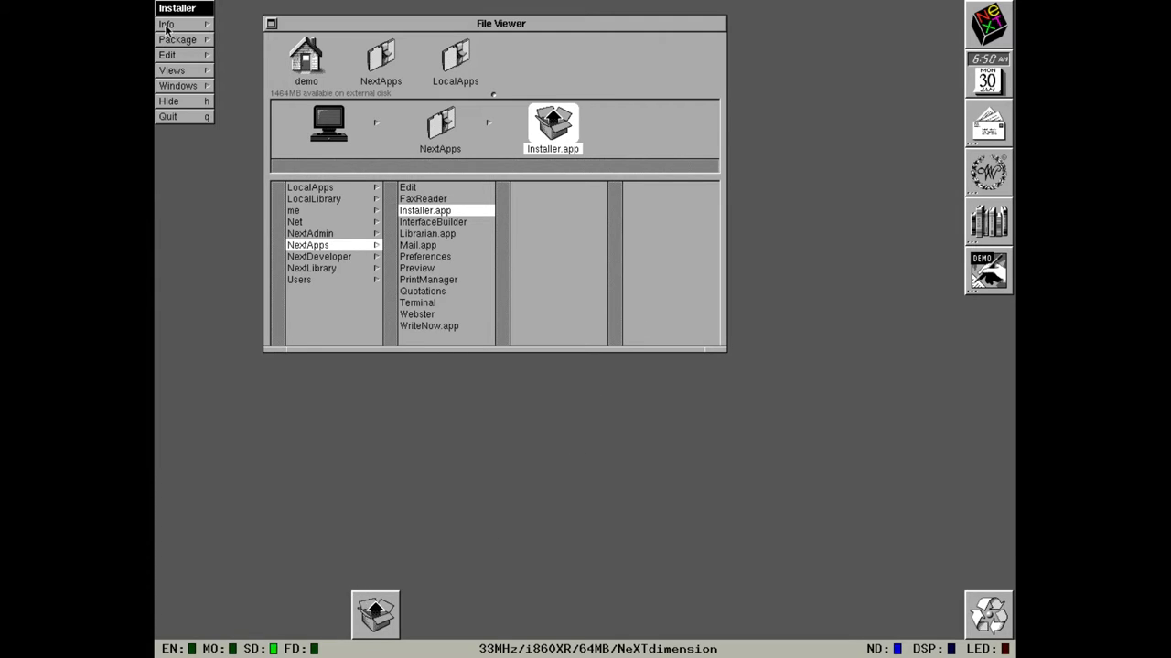
Open the ThirdParty Improv.pkg package in Installer via Package > Open.
click(172, 39)
click(233, 24)
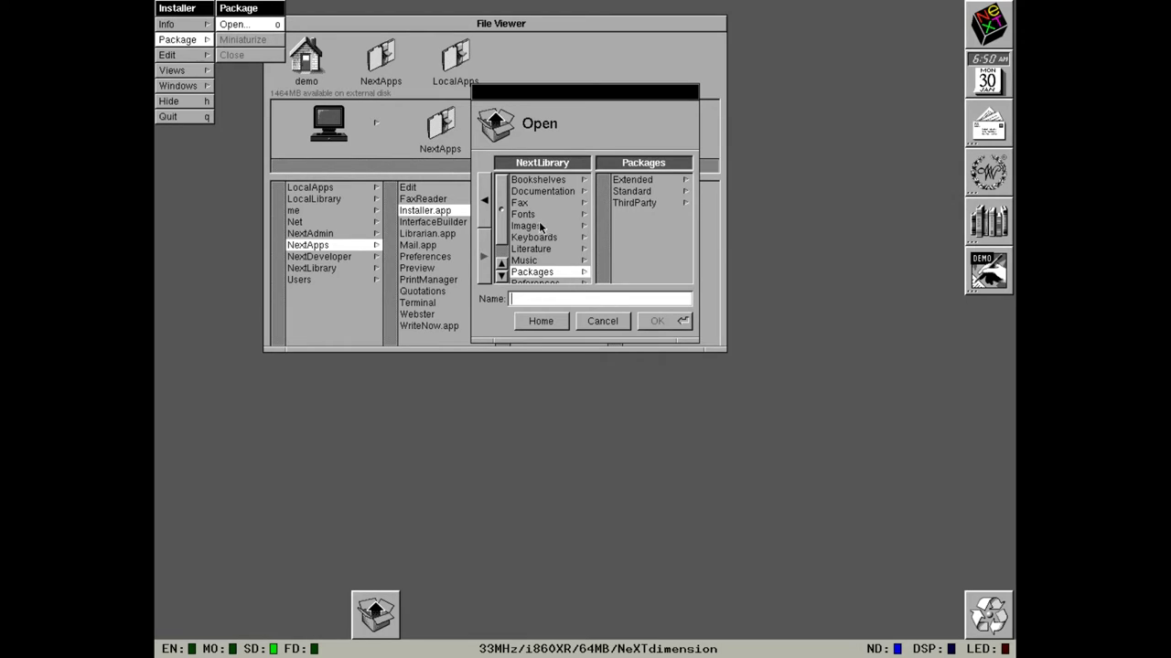
click(631, 203)
click(633, 180)
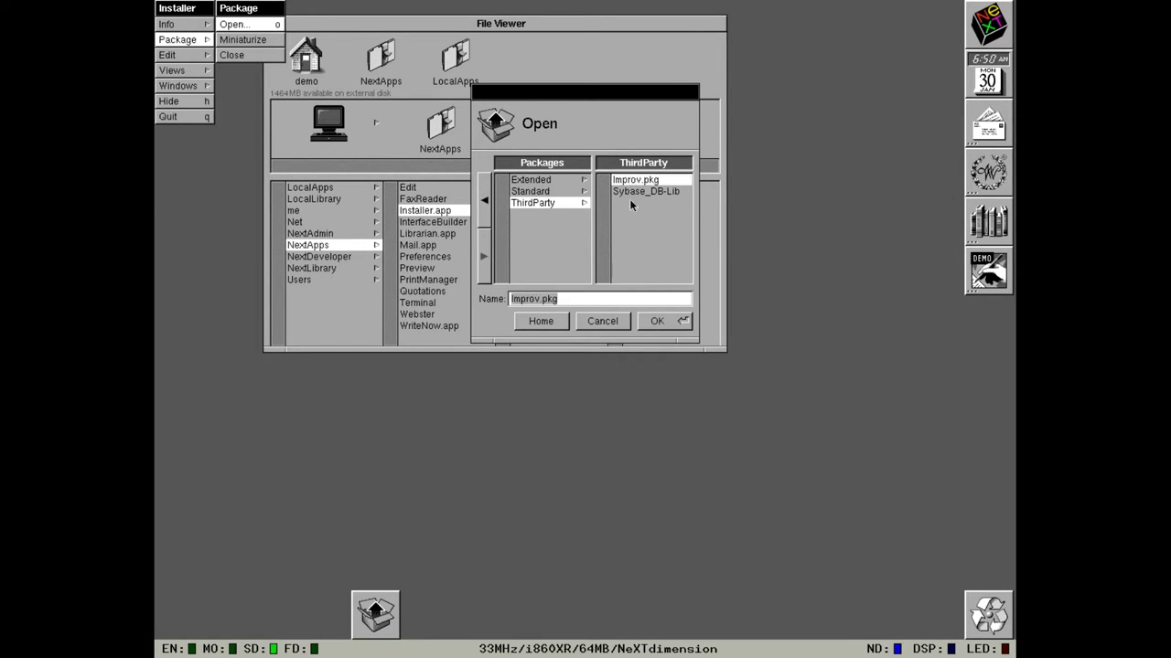
click(680, 327)
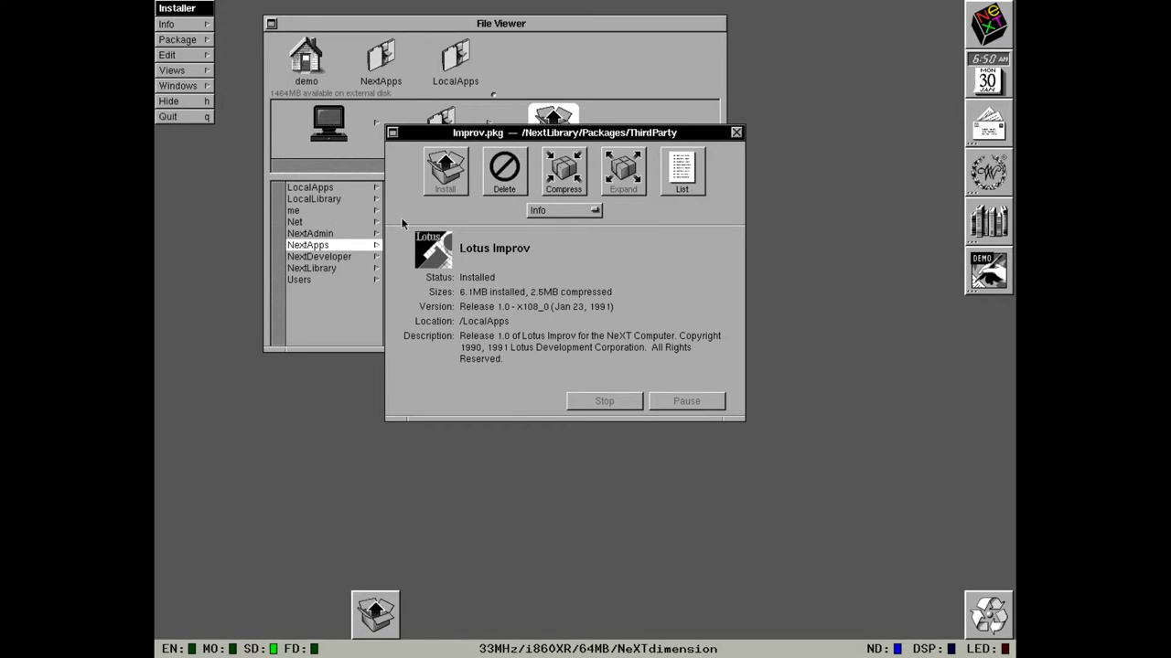
List the Improv package's files, show them in the Log view, then quit Installer.
click(682, 174)
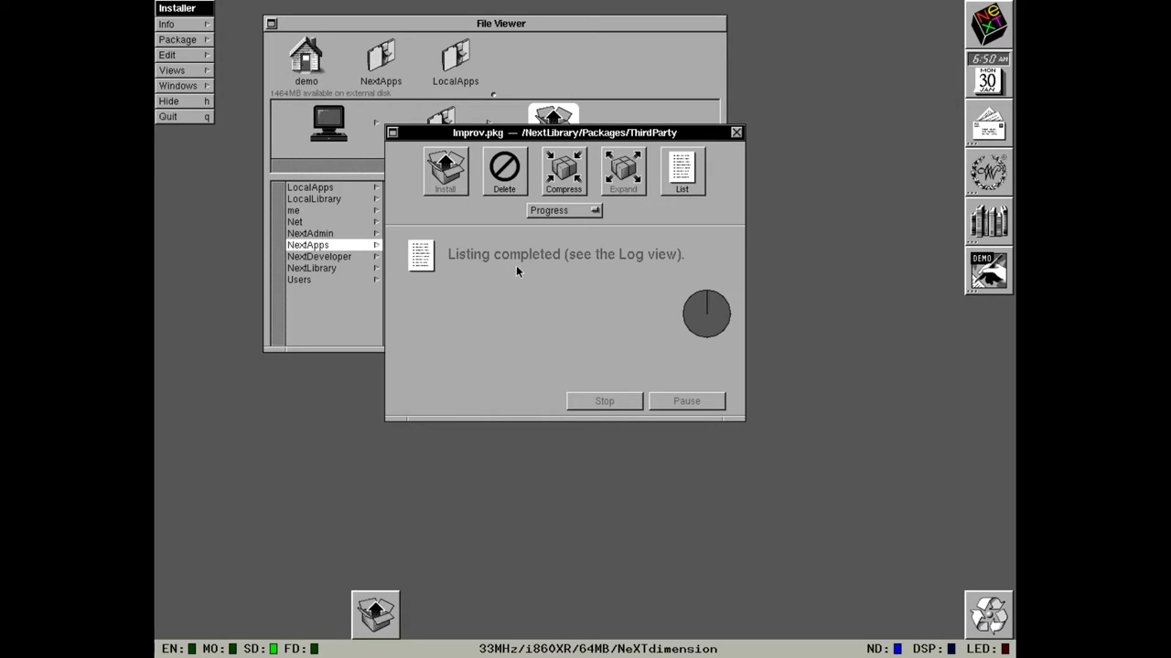
drag(545, 211, 544, 225)
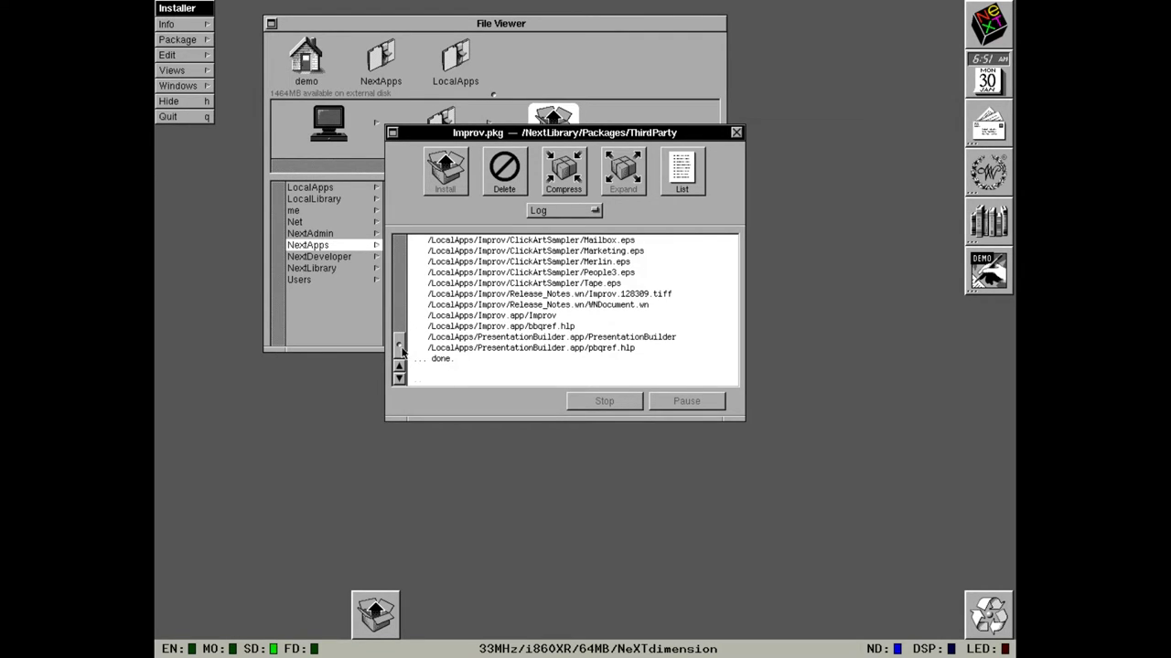
mouse_move(403, 345)
mouse_down()
mouse_move(402, 244)
mouse_move(406, 354)
mouse_up()
click(187, 116)
Launch FaxReader from NextApps, then open the NextDeveloper folder in the browser.
double_click(437, 198)
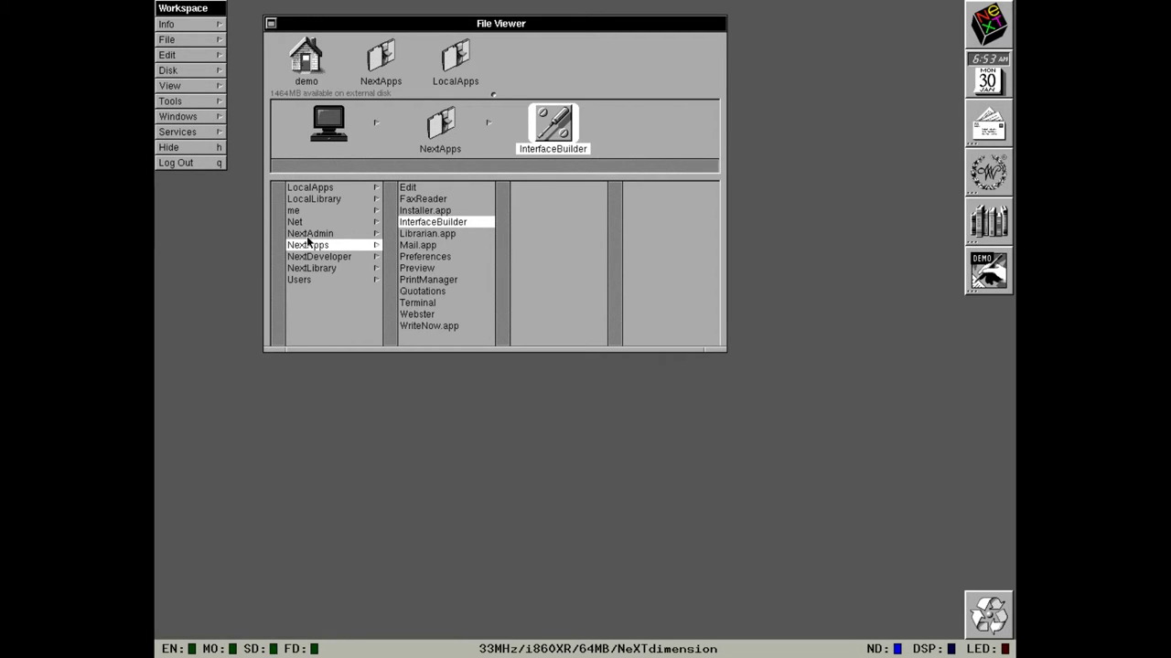
drag(307, 236, 356, 255)
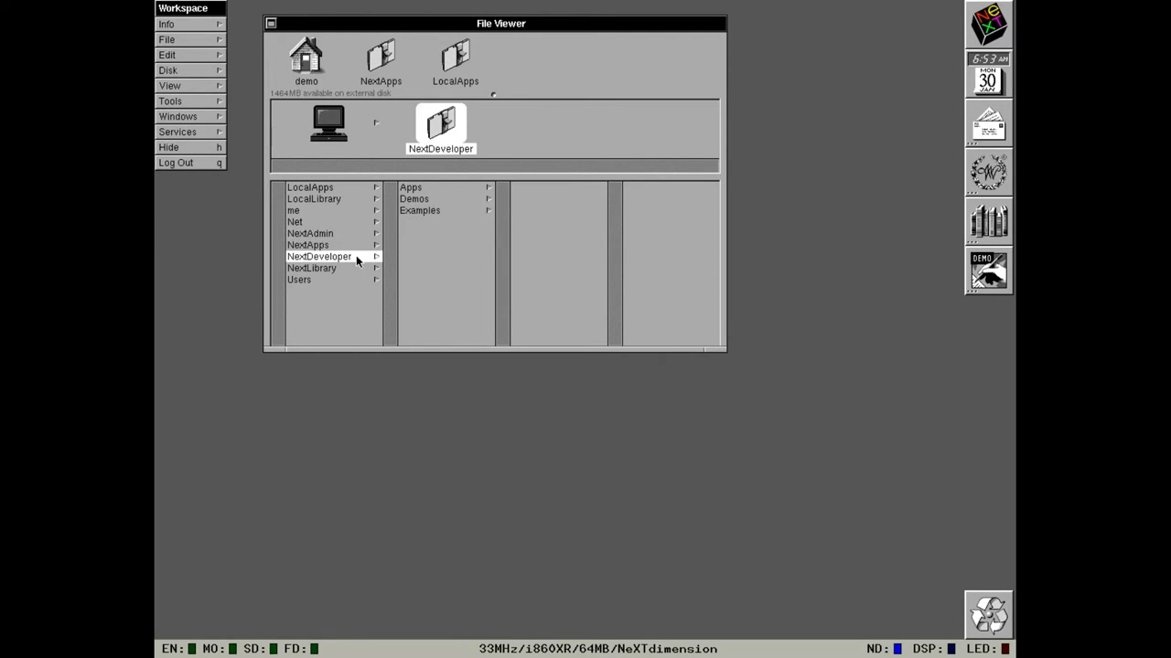
Open NextDeveloper/Apps and browse the AppInspector, MallocDebug and ProcessMonitor icons.
click(450, 187)
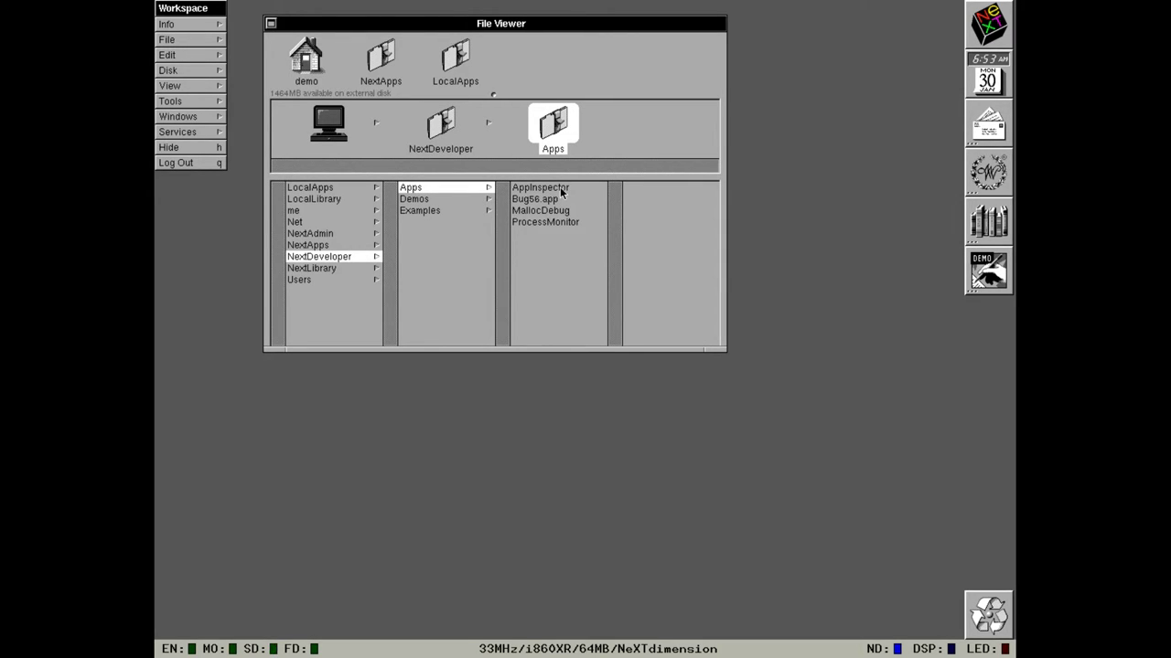
click(560, 186)
click(556, 211)
click(555, 222)
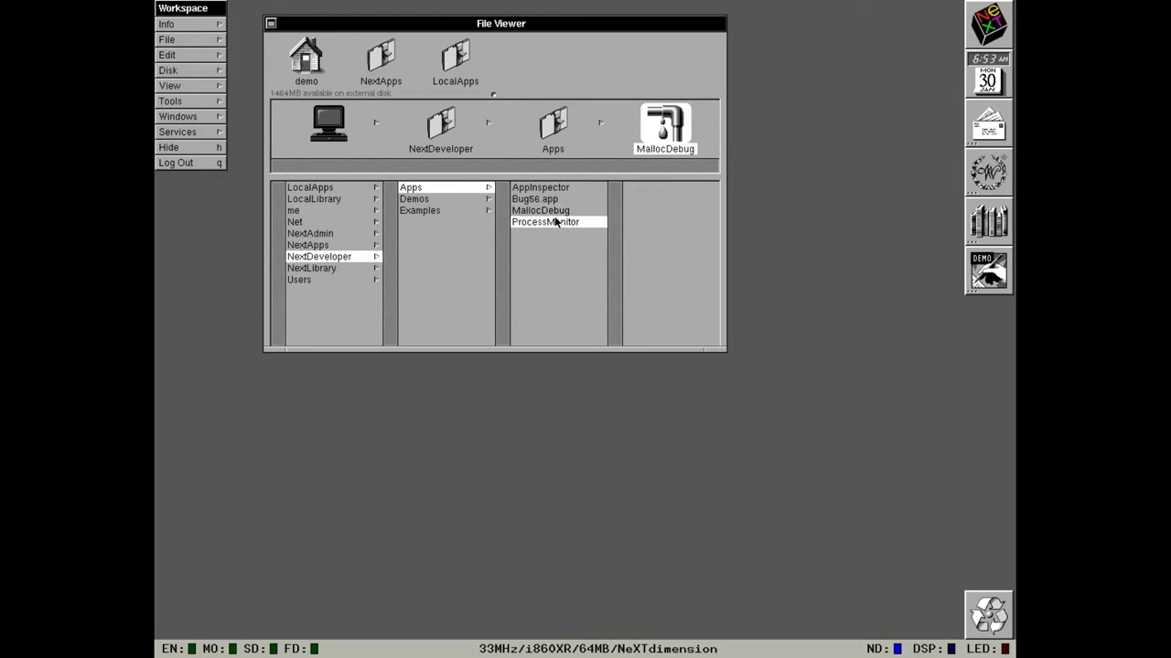
click(554, 187)
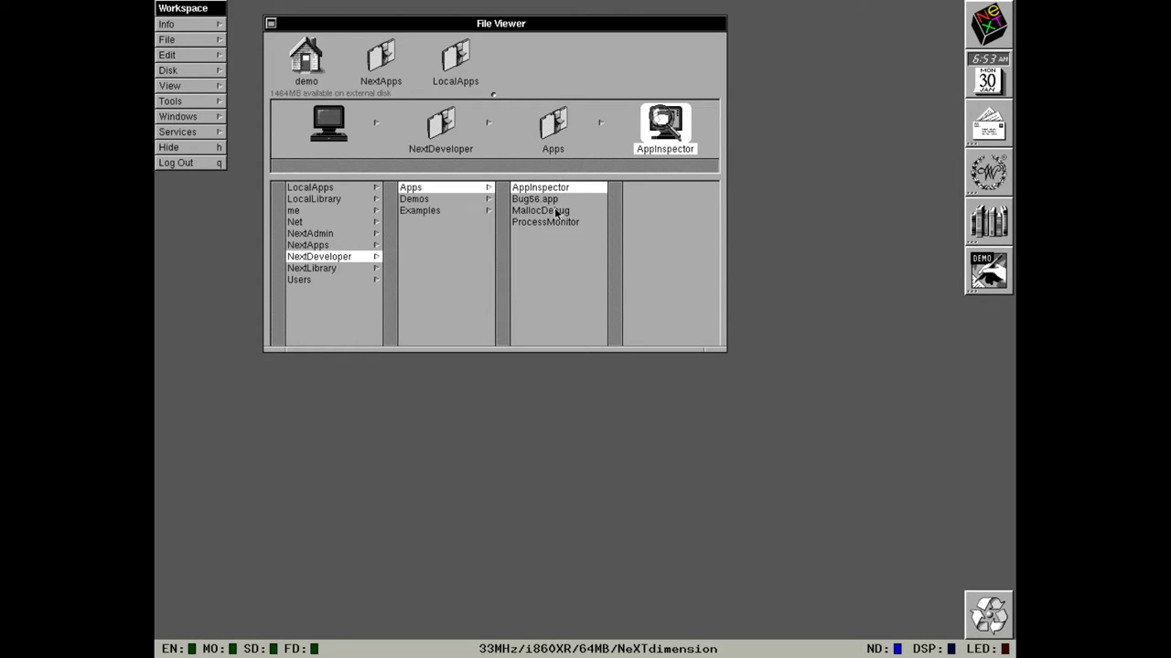
click(555, 212)
click(555, 187)
click(556, 210)
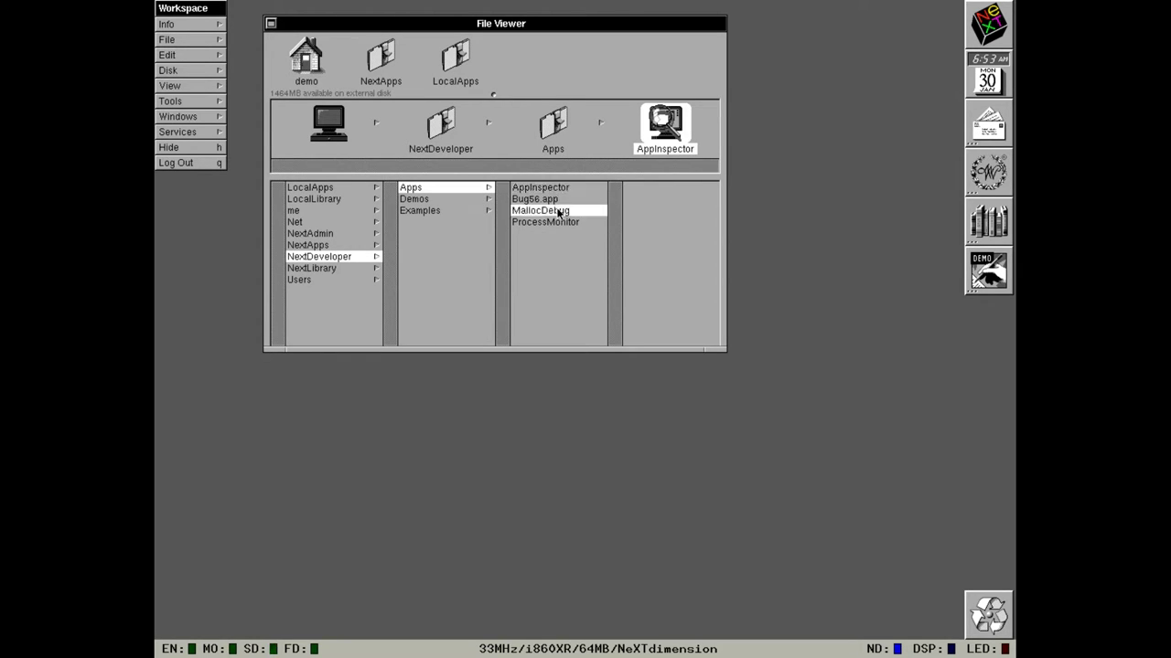
click(562, 223)
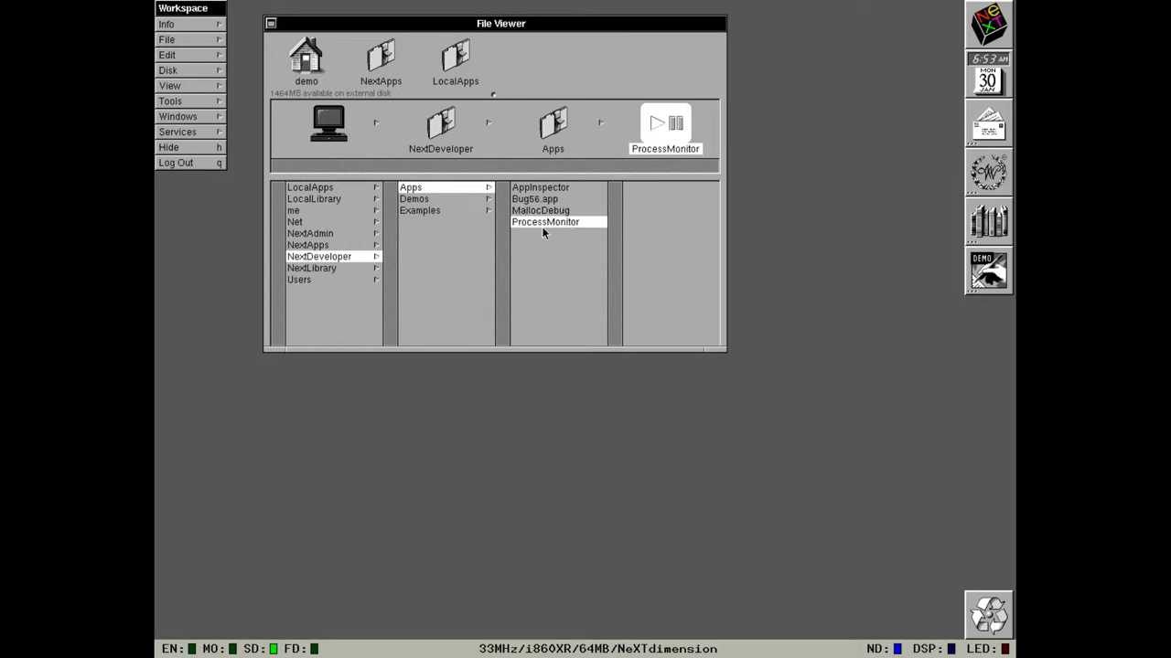
Open the Demos folder, scroll down and select NeXTtv.
click(442, 200)
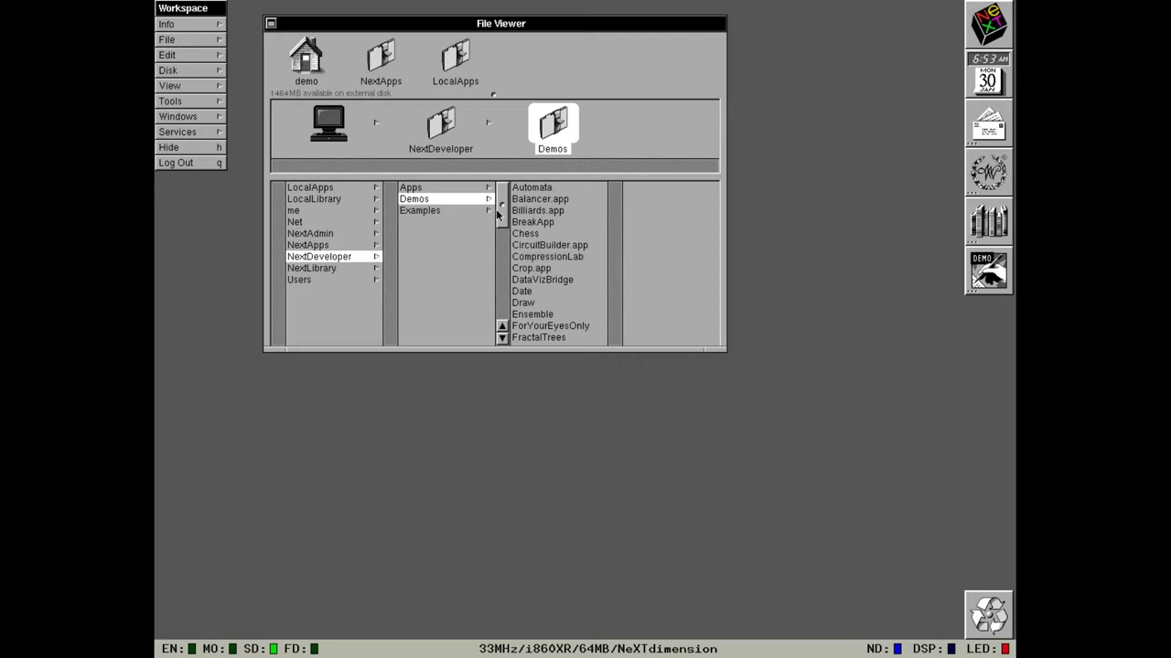
drag(497, 219, 519, 265)
click(519, 265)
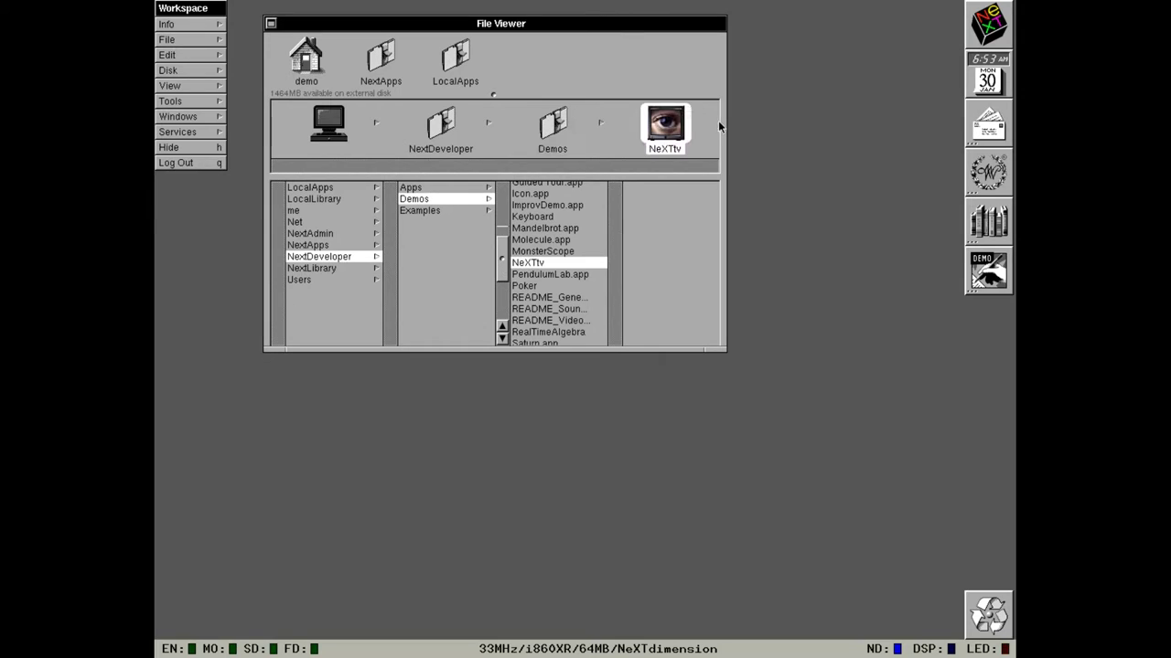
Launch NeXTtv, power the TV on, and cycle through In 2, Out 1, back to In 1.
double_click(660, 135)
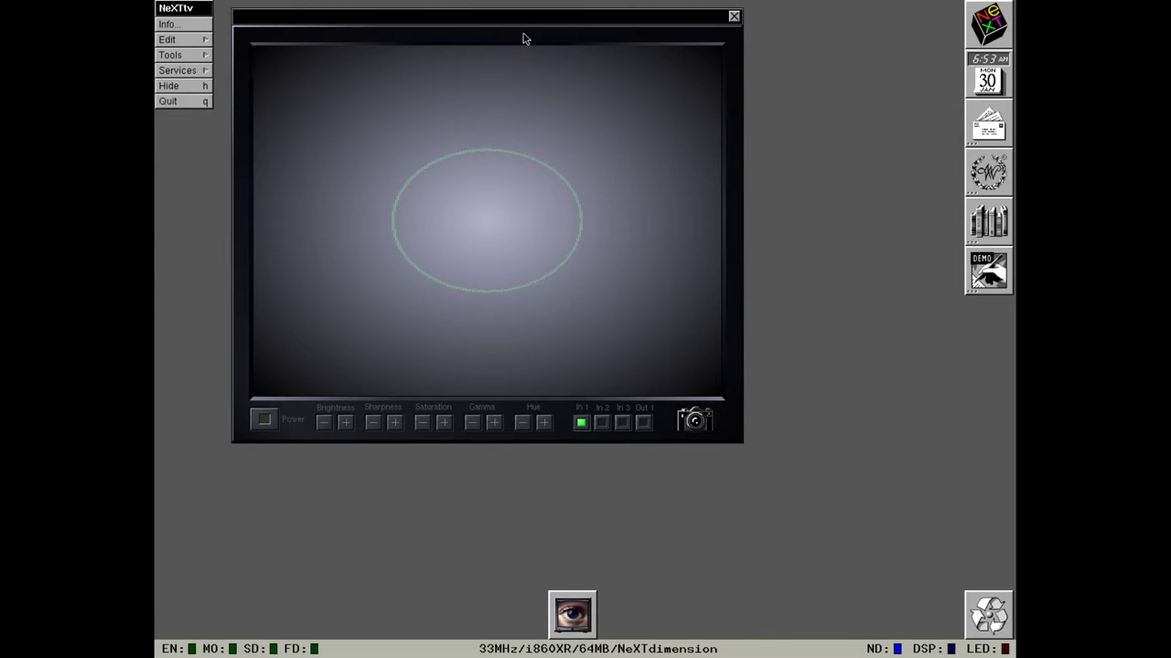
drag(529, 22, 680, 130)
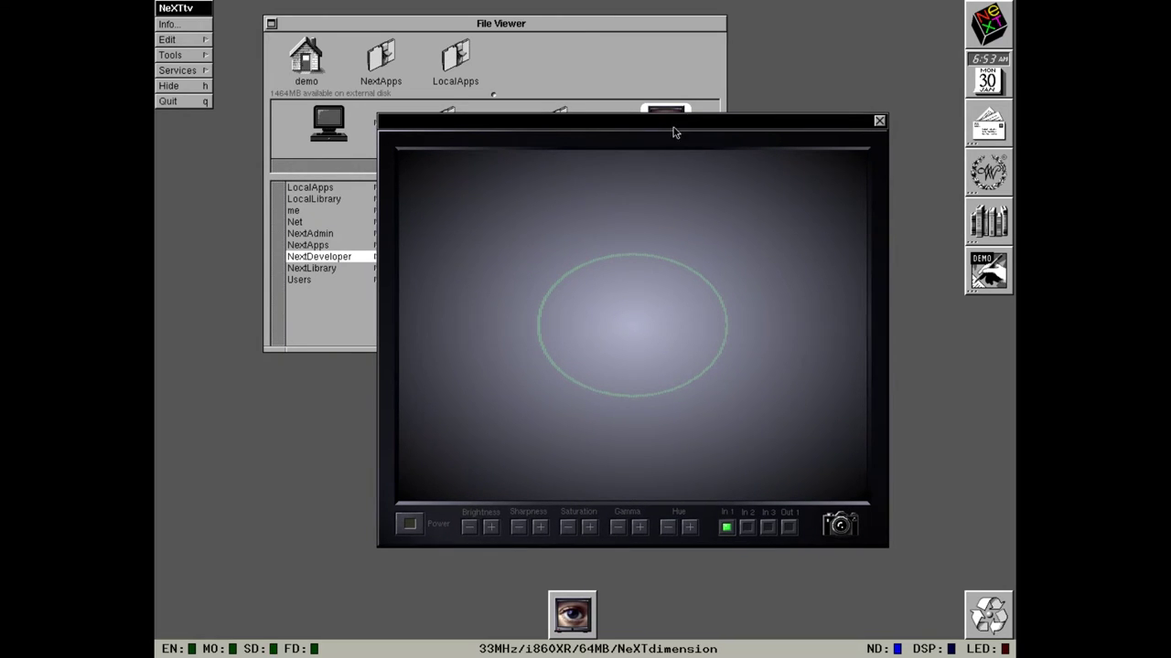
click(747, 527)
click(399, 523)
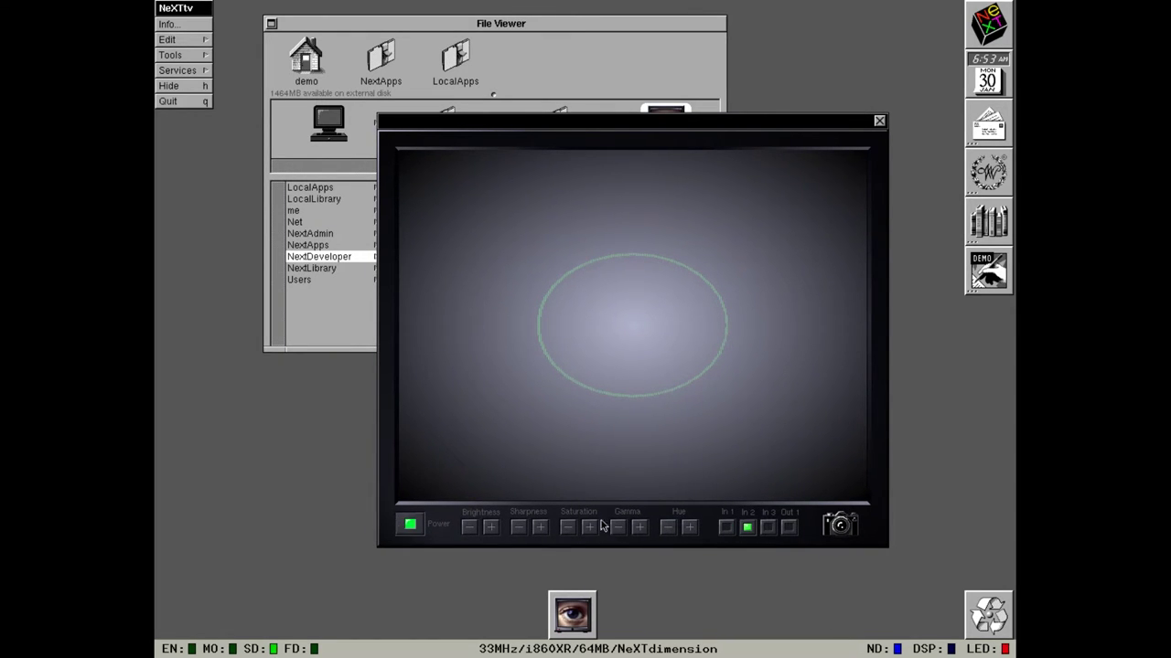
click(724, 527)
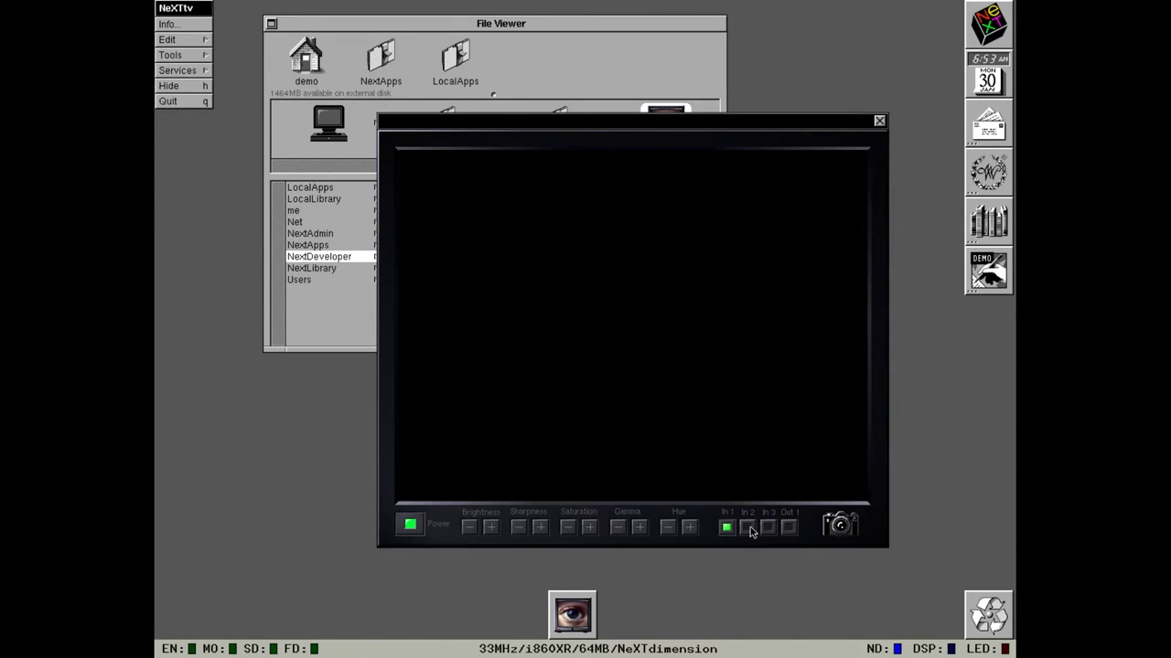
click(747, 528)
click(788, 527)
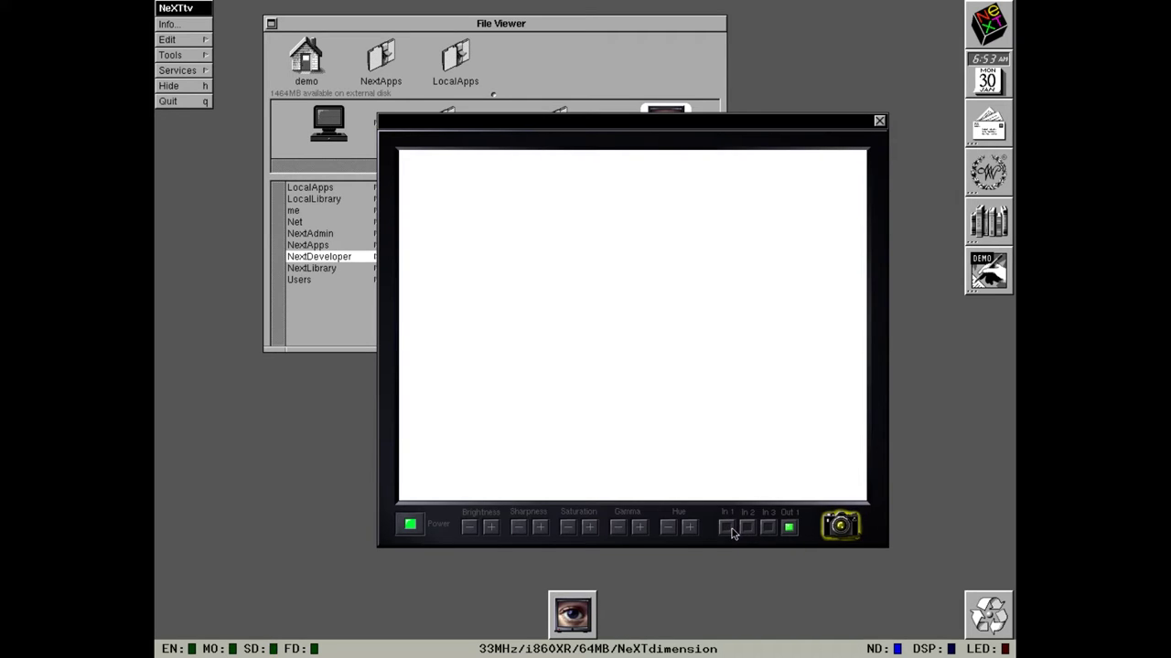
click(727, 529)
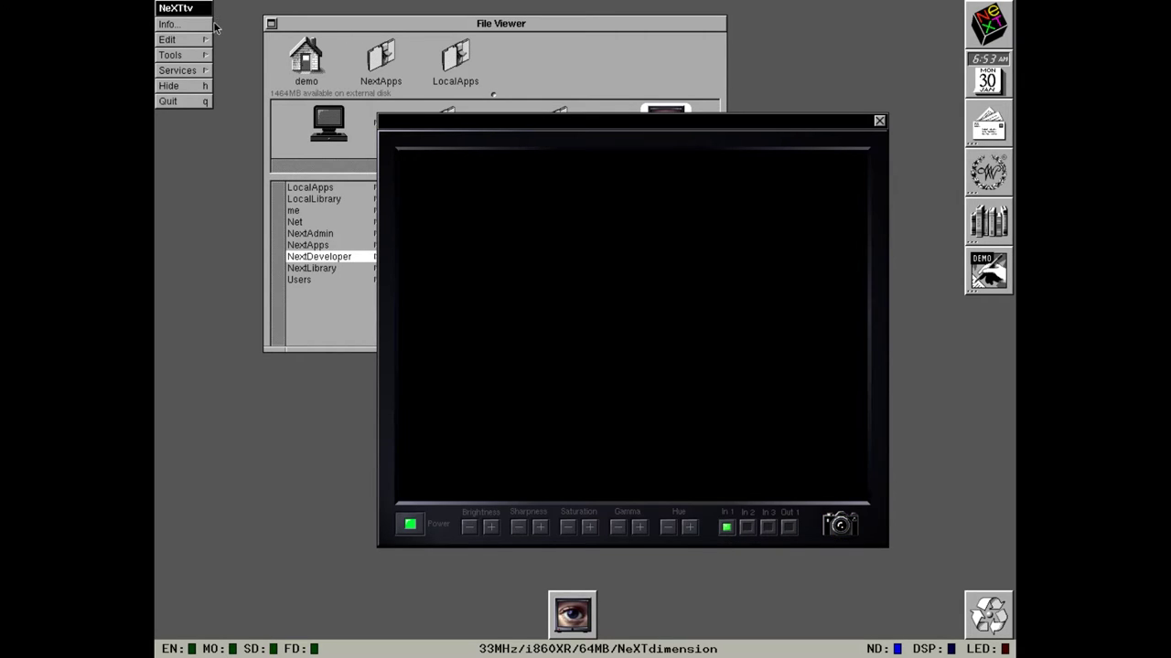
Choose Tools > Palette and shift the TV window right to uncover files.
click(194, 57)
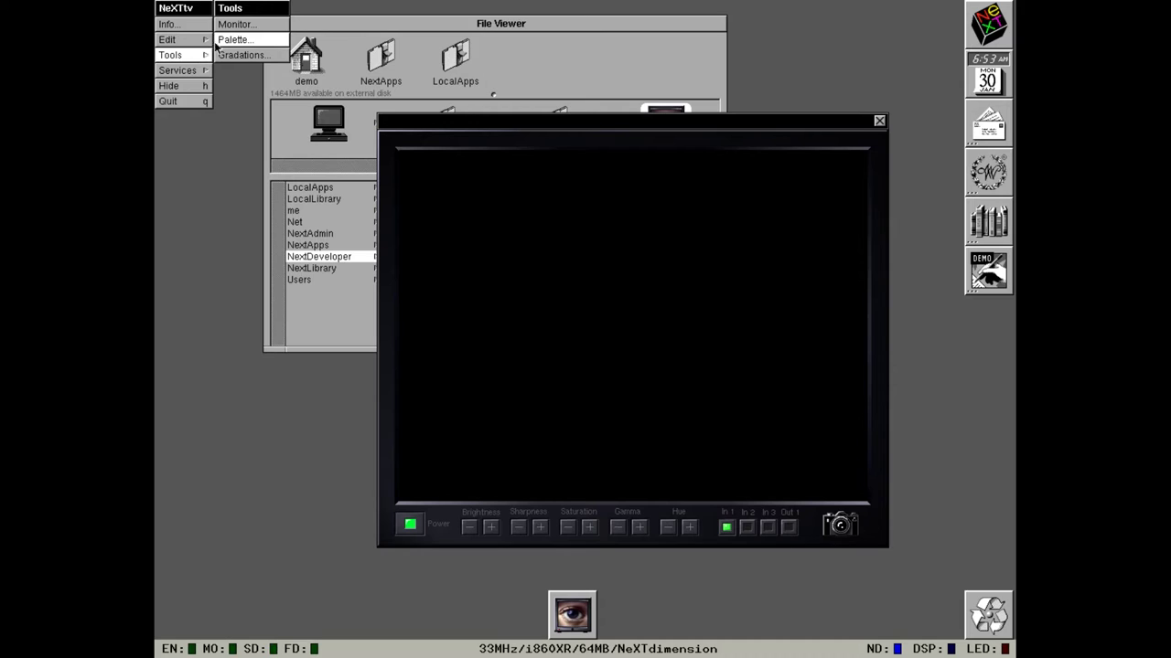
click(220, 38)
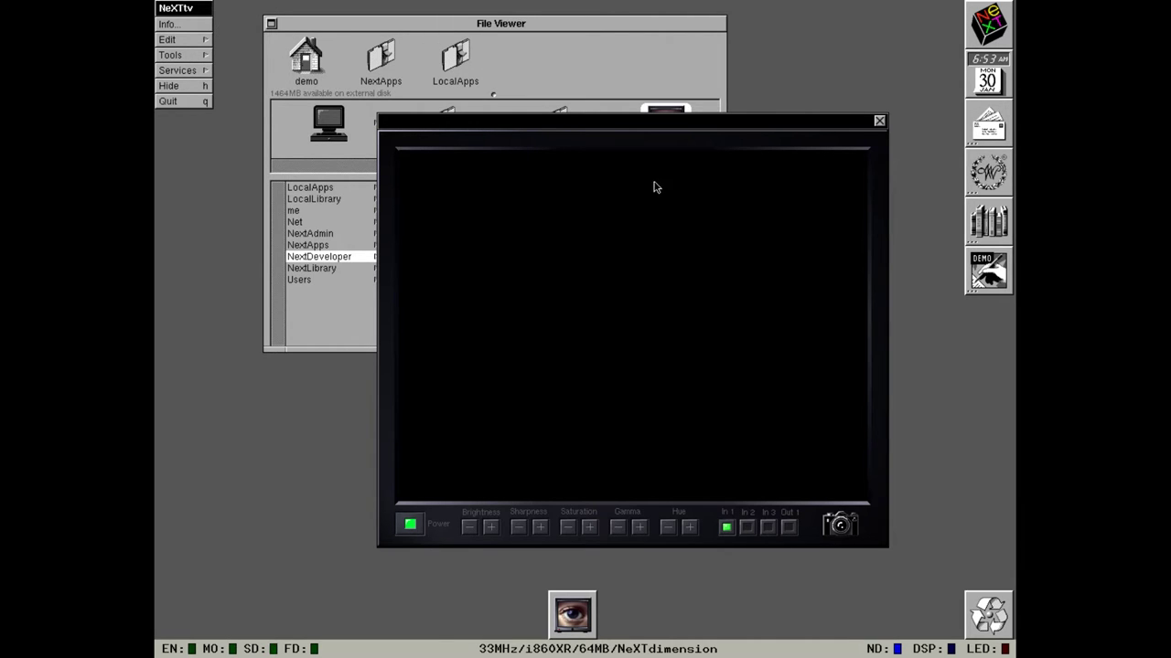
drag(655, 139, 697, 151)
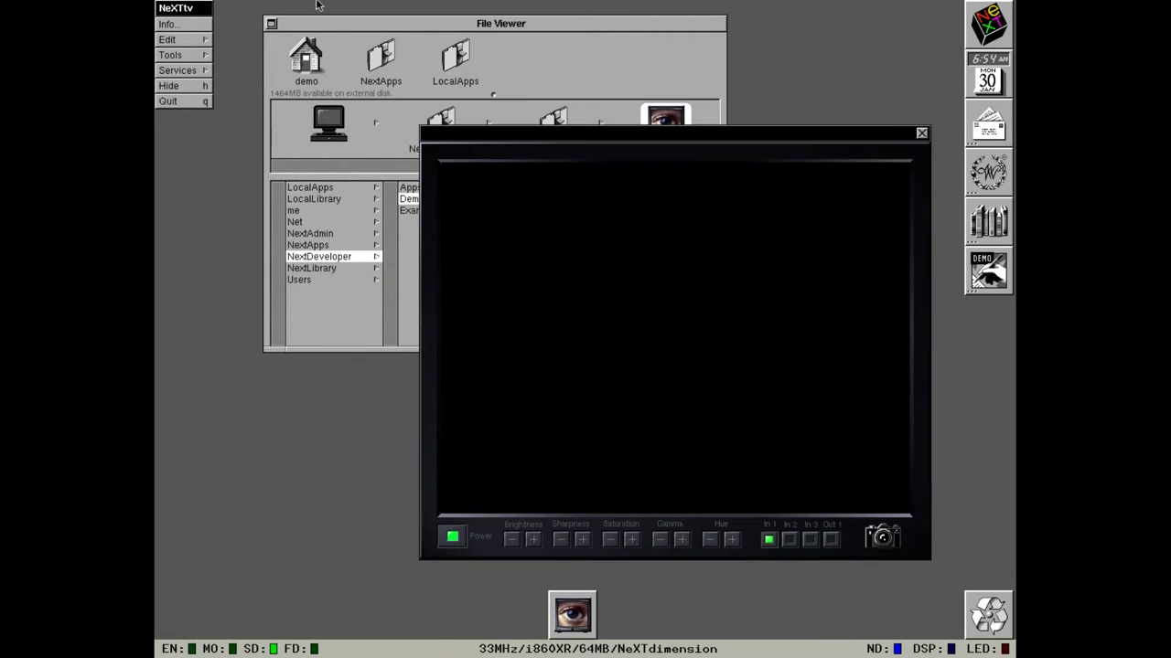
Bring up the Tools palette, reposition the TV window, power the TV off, and hide NeXTtv.
click(209, 54)
click(230, 38)
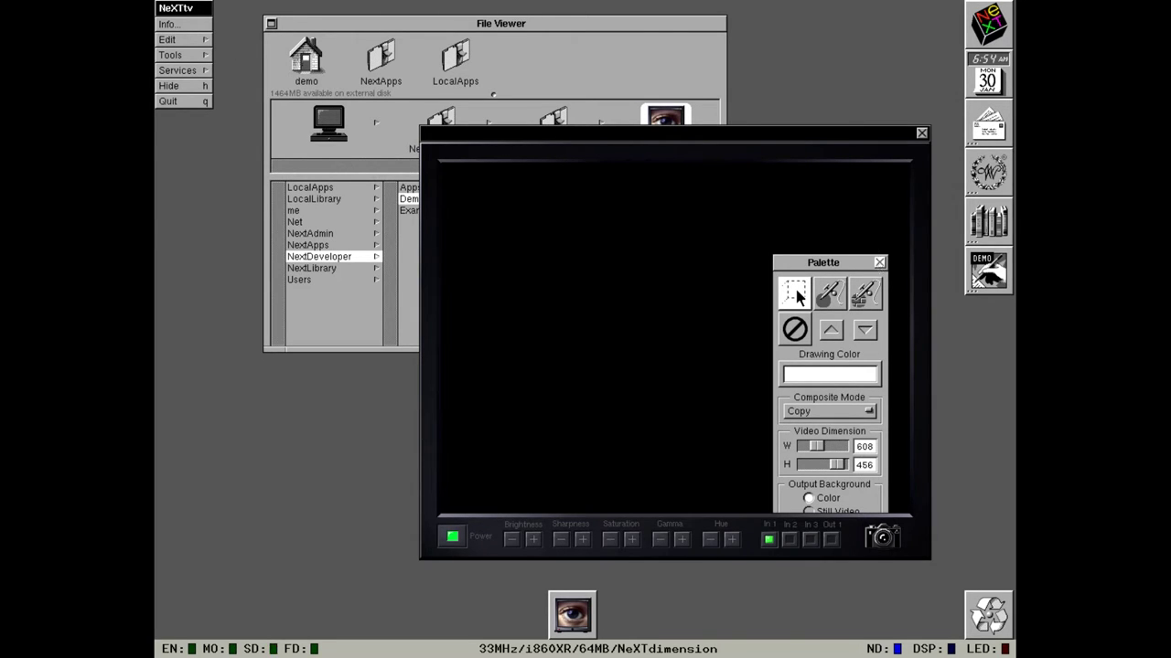
drag(877, 136, 802, 84)
click(372, 486)
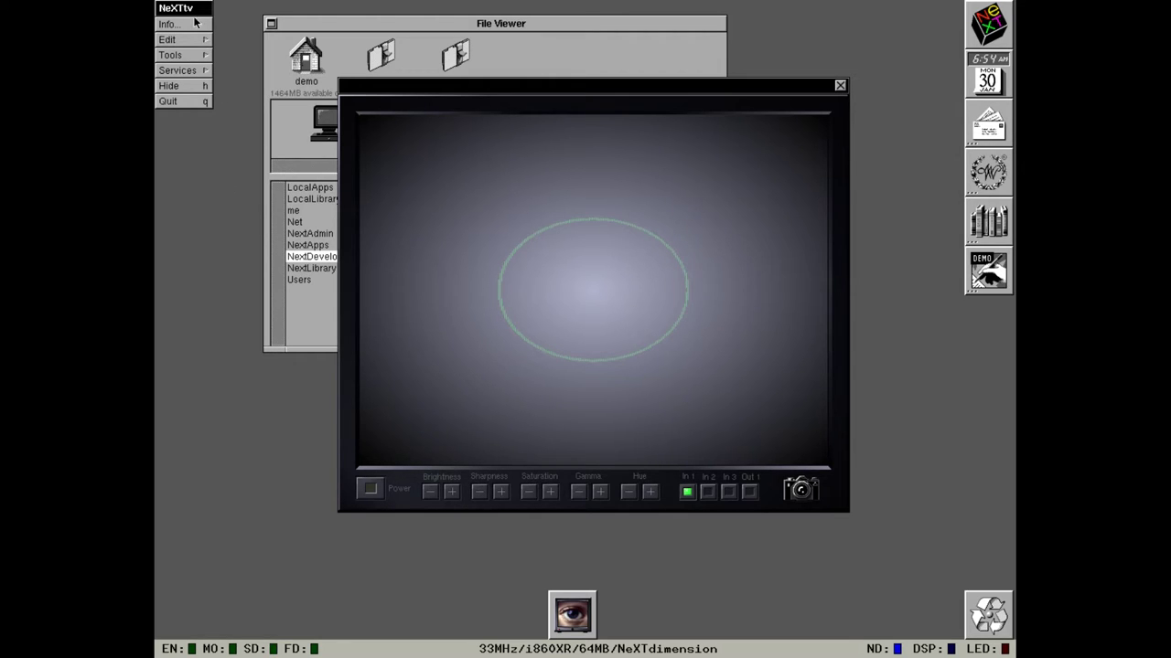
click(195, 87)
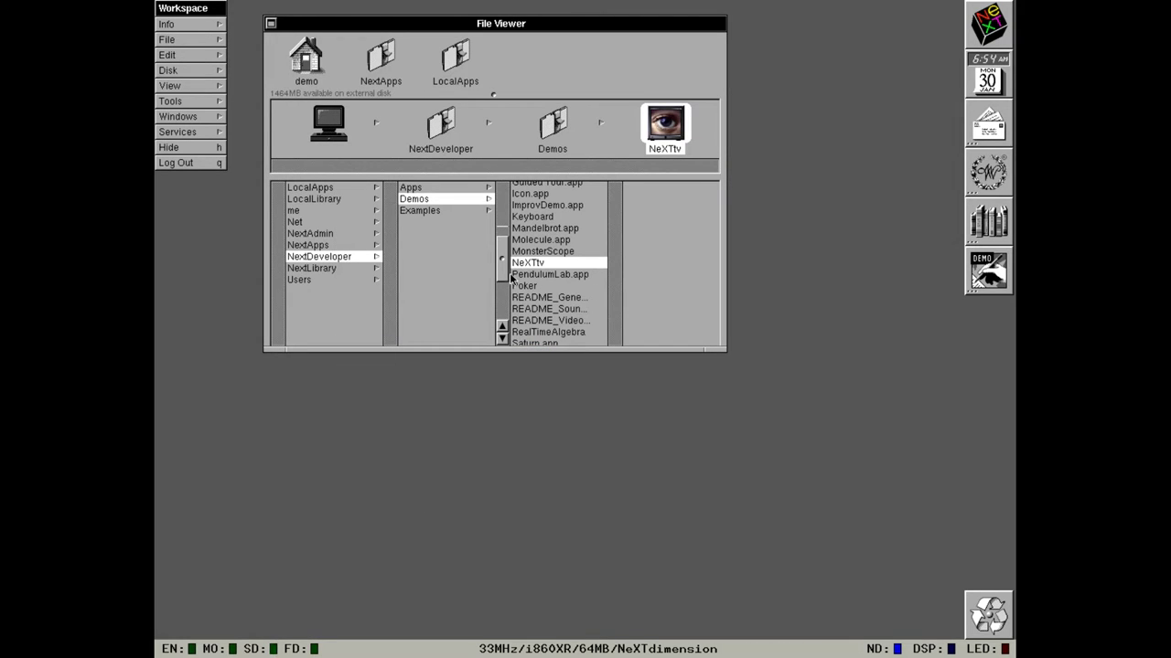
Scroll the Demos column, select Stealth.app and launch the Stealth flight simulator.
drag(506, 265, 508, 311)
click(525, 294)
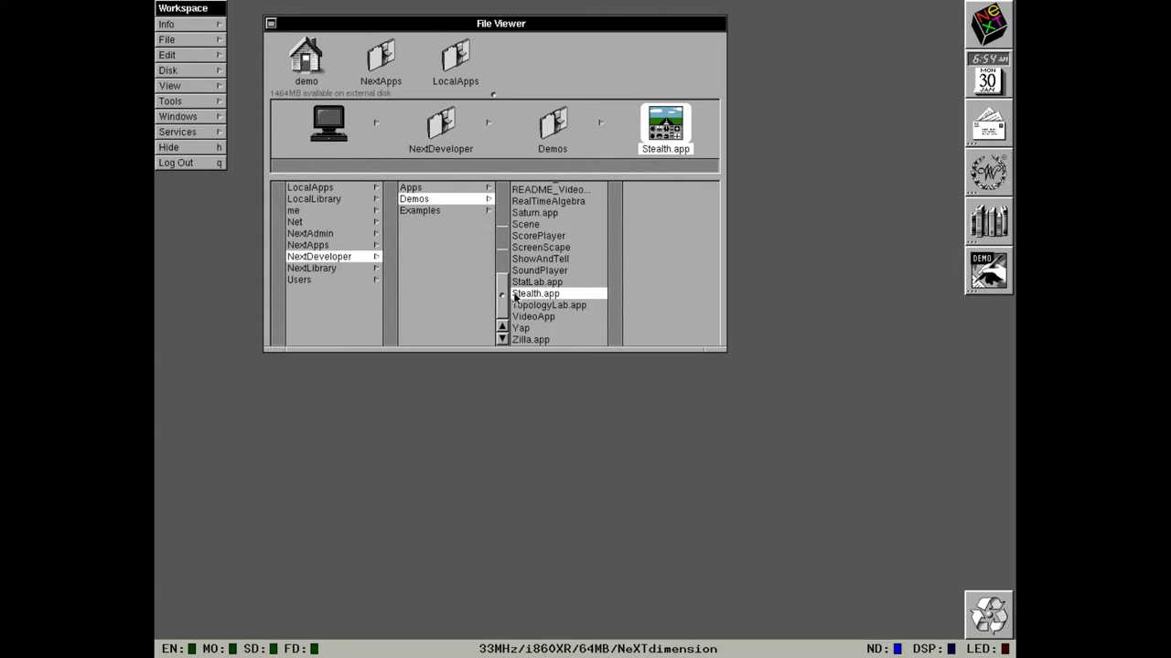
double_click(675, 131)
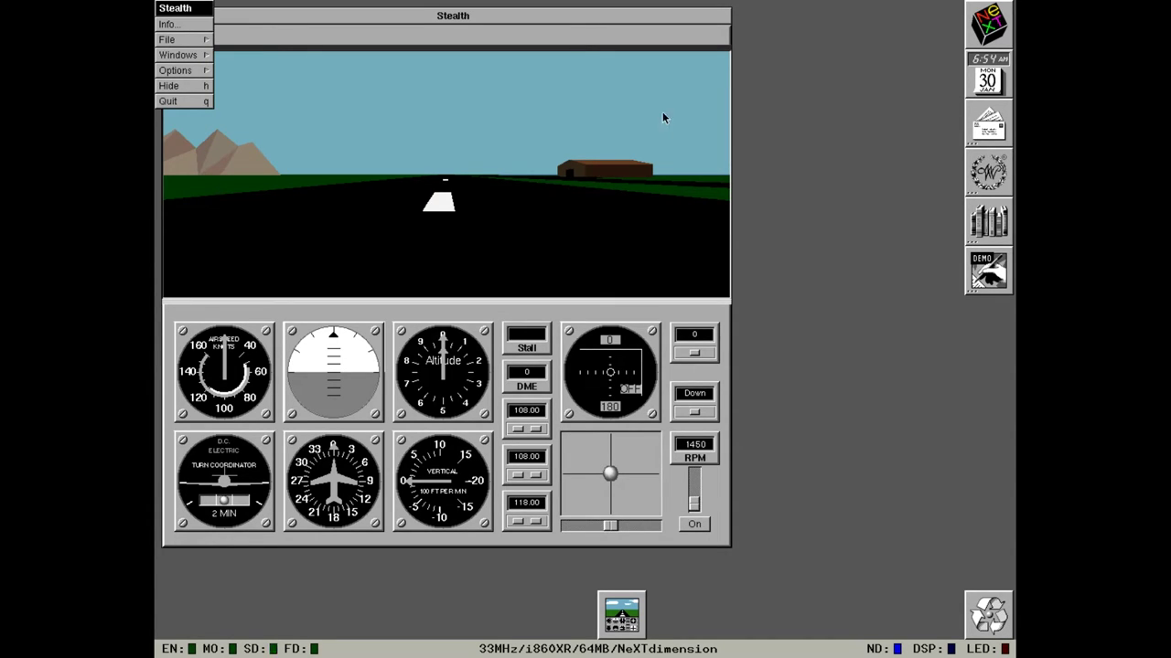
Switch the Stealth engine Off, tune the bottom radio to 119.60 and open the Windows menu.
drag(578, 20, 647, 22)
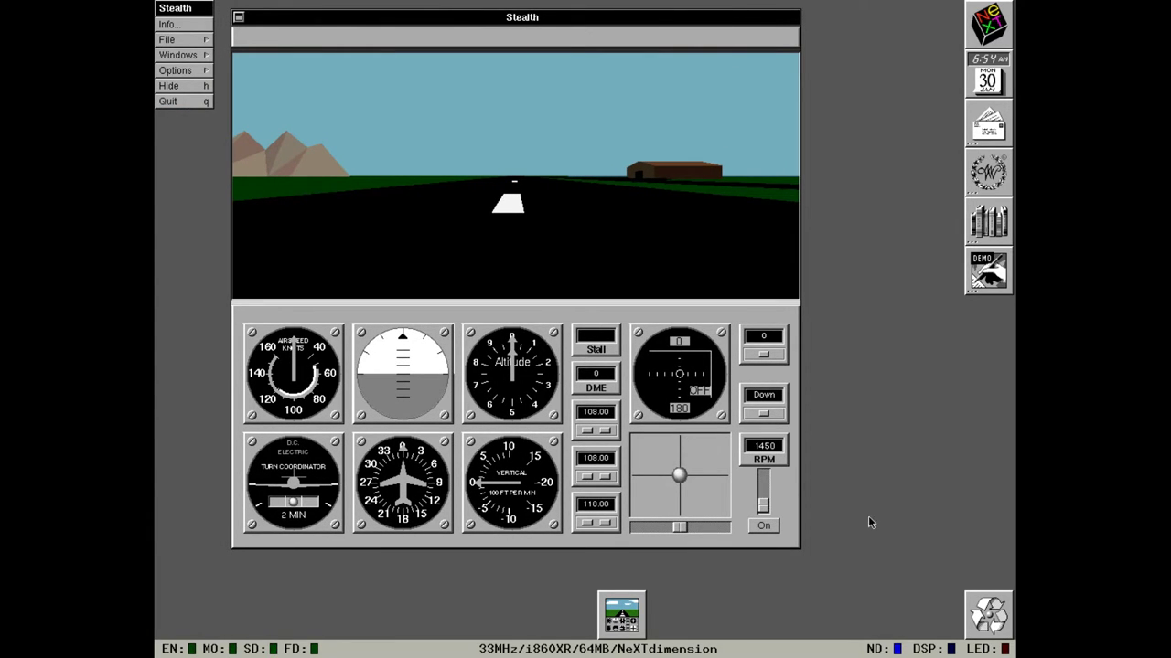
click(773, 525)
click(605, 524)
drag(158, 39, 240, 85)
Contact ATC from the Comm panel, throttle to 2700 RPM, take off with flaps 10, then retract flaps to 0.
click(902, 195)
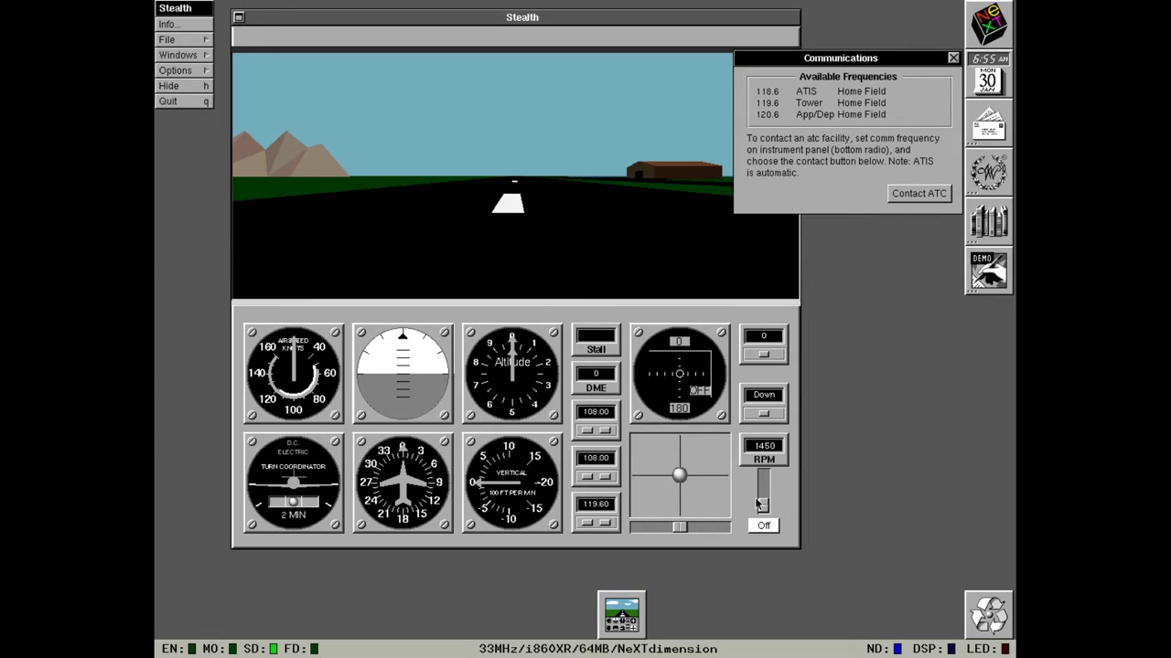
drag(762, 507, 763, 475)
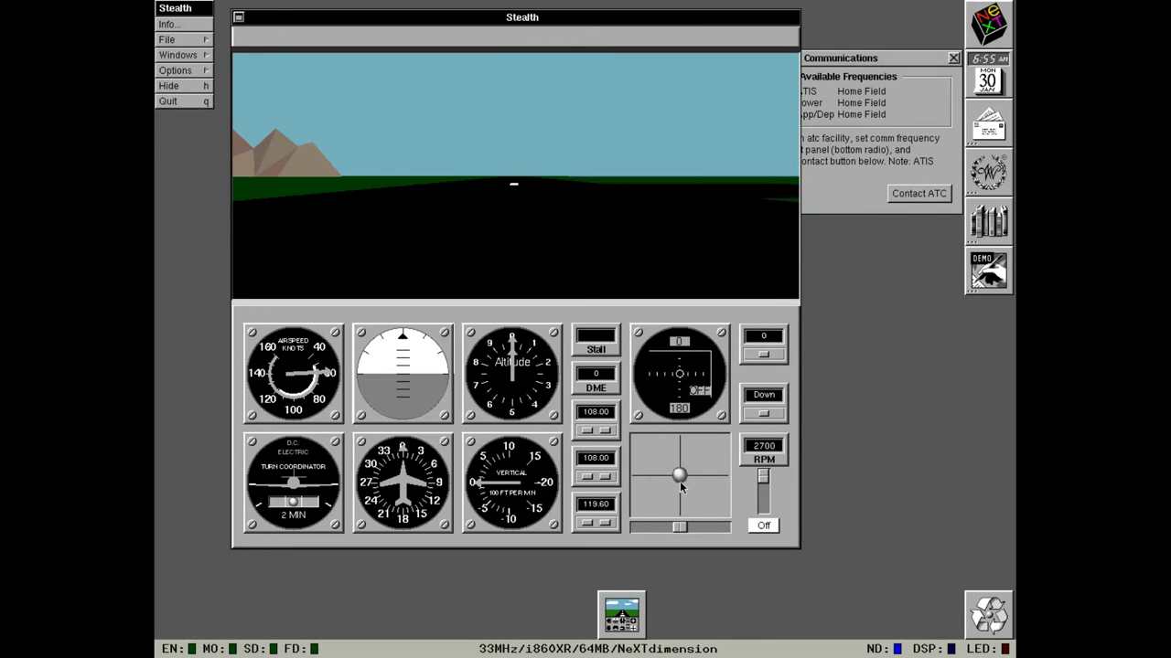
click(764, 356)
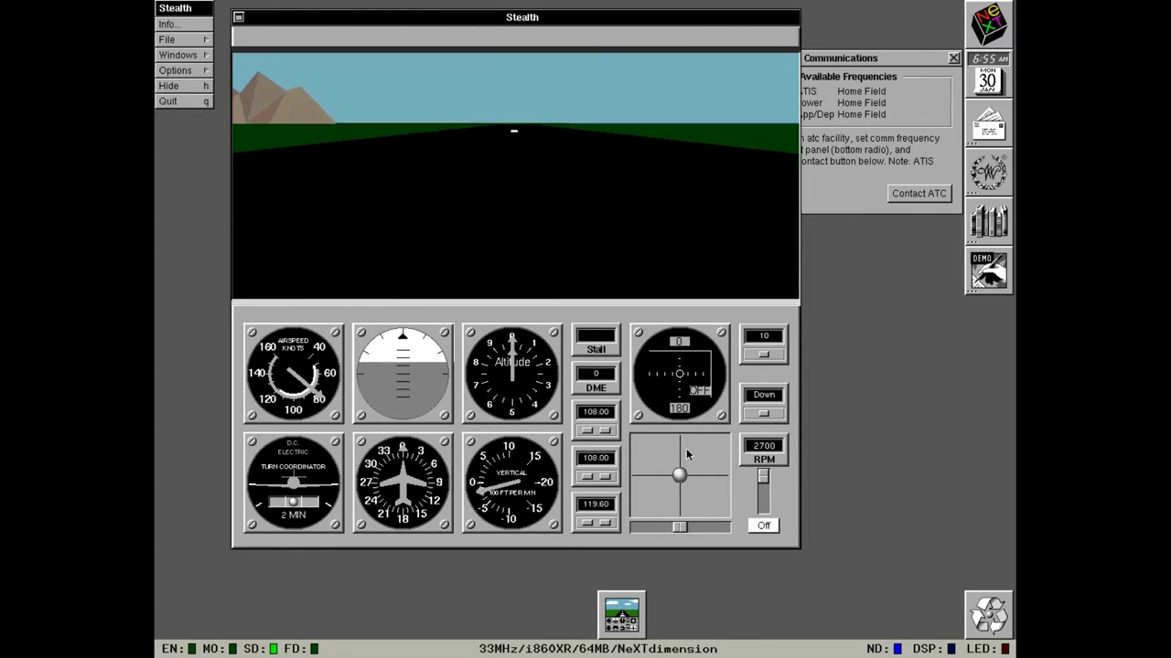
drag(681, 477, 681, 486)
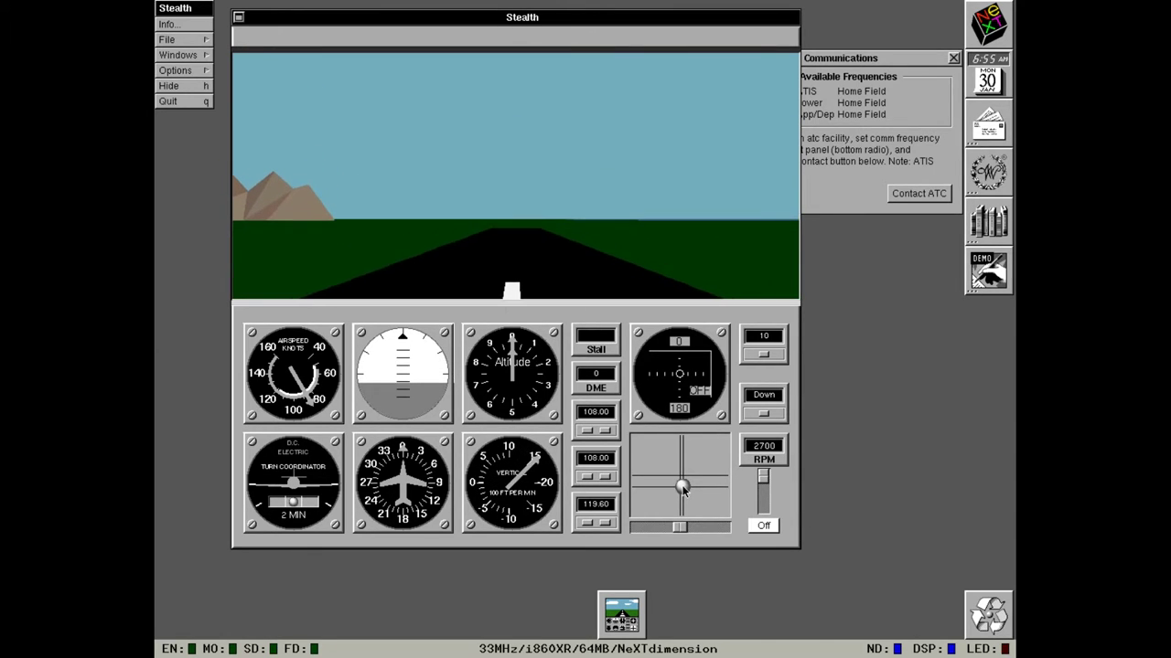
click(766, 356)
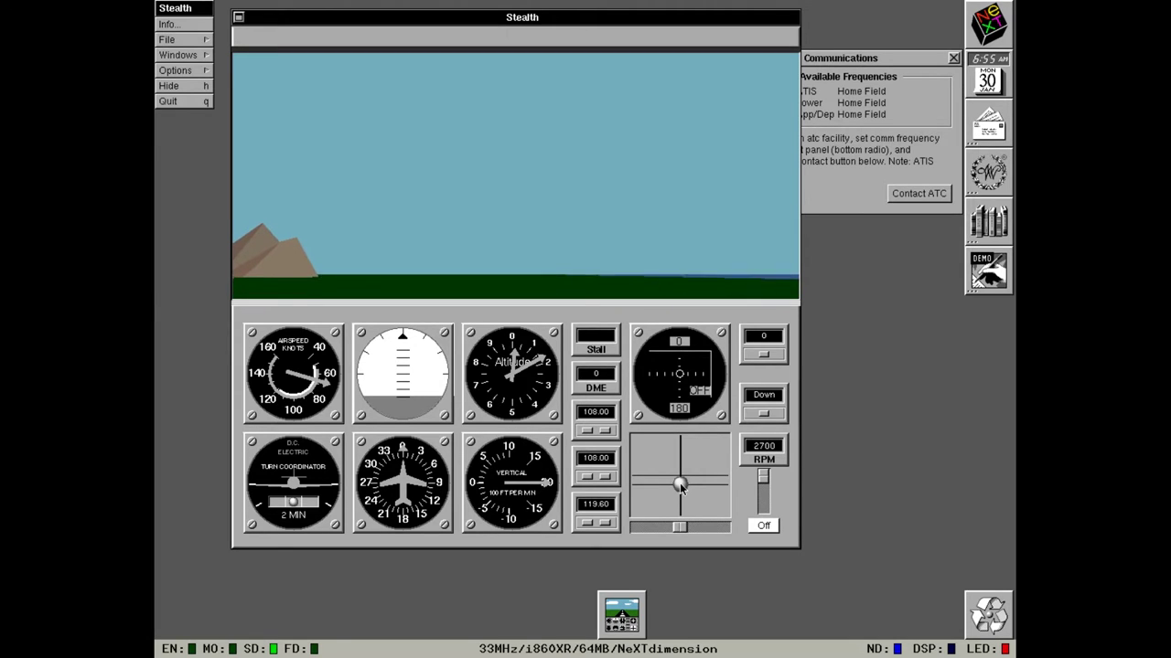
Fly Stealth below 2700 RPM, raise the landing gear, bank right, then go full 2700 RPM and pull up.
drag(679, 485, 680, 492)
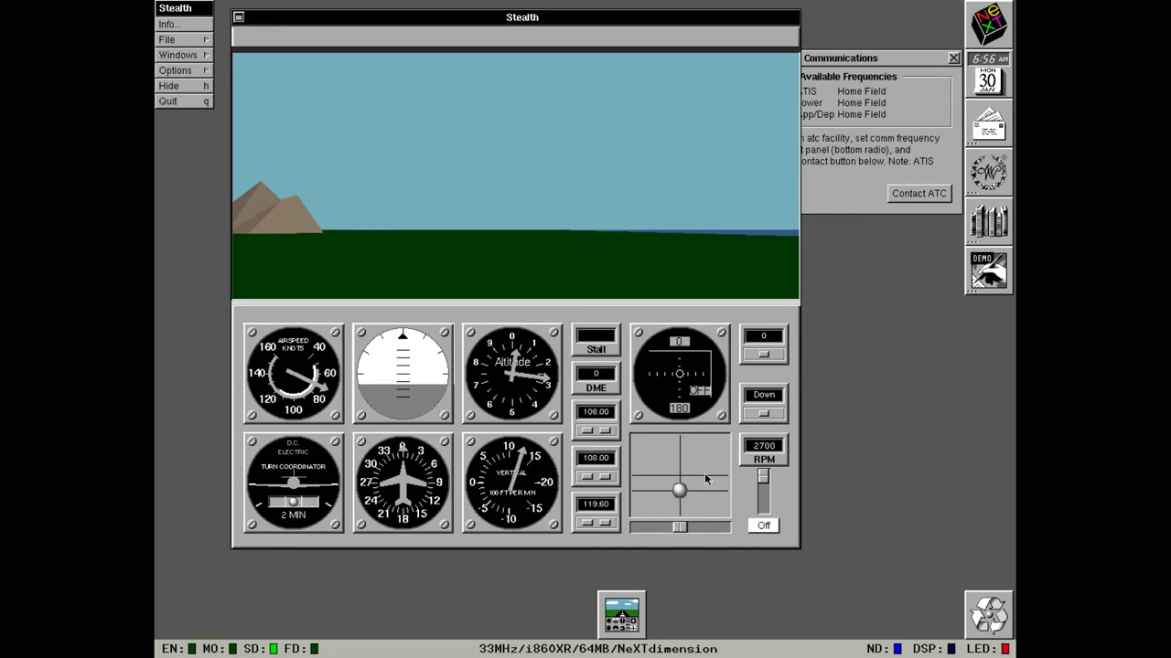
drag(763, 477, 764, 493)
drag(679, 492, 679, 491)
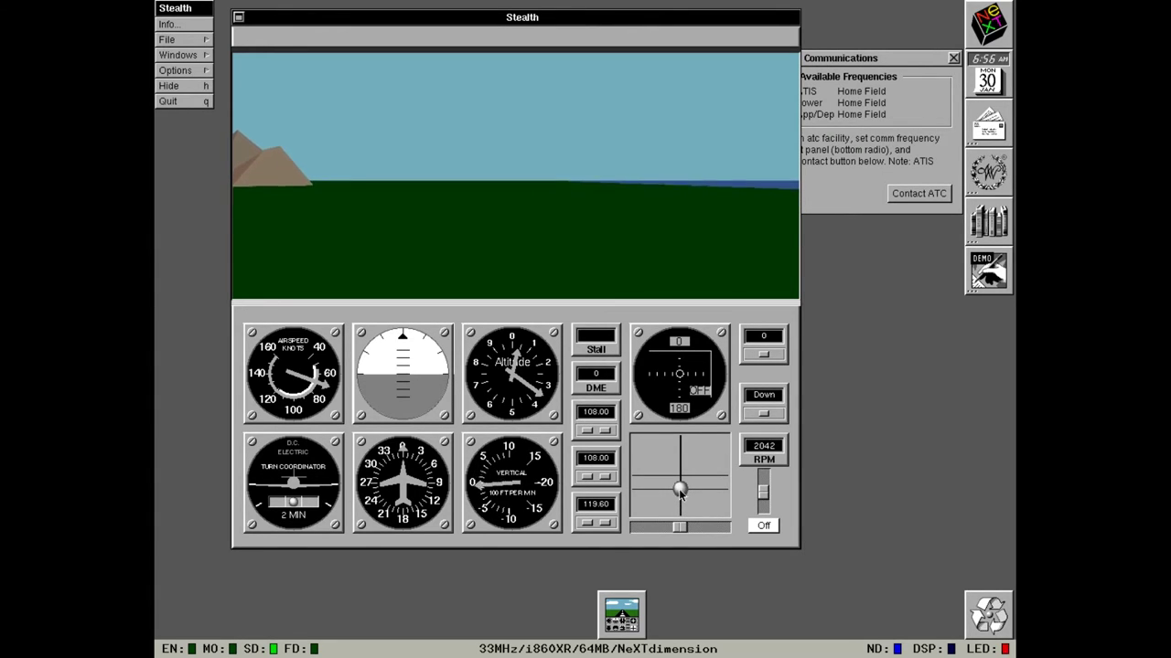
drag(679, 489, 678, 494)
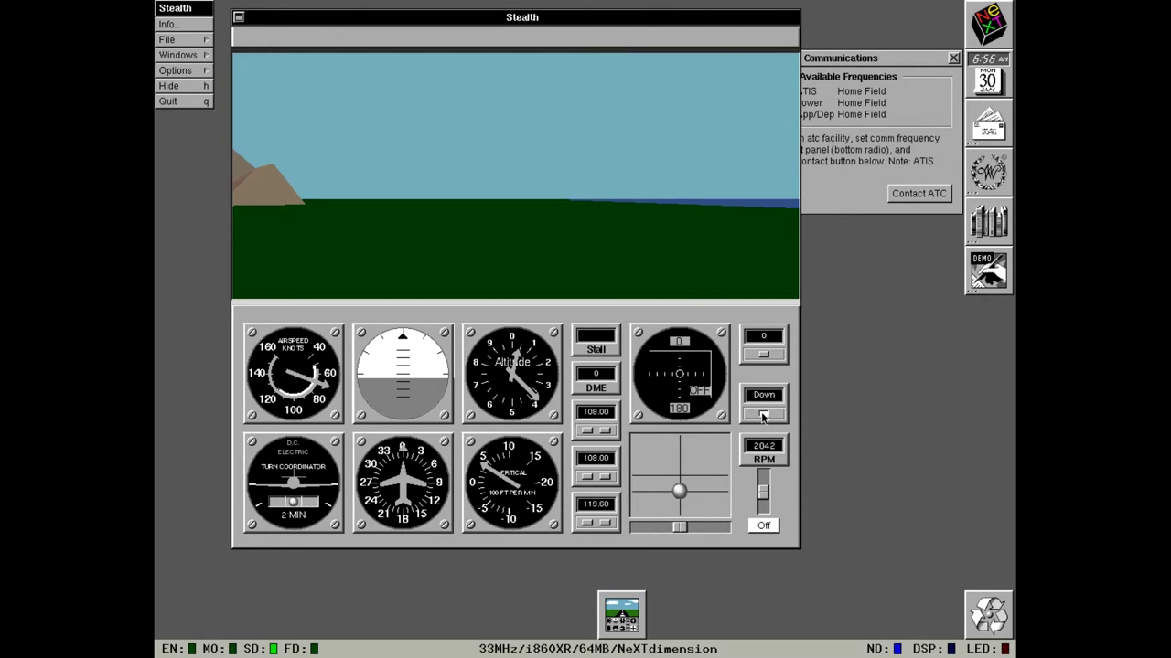
click(764, 416)
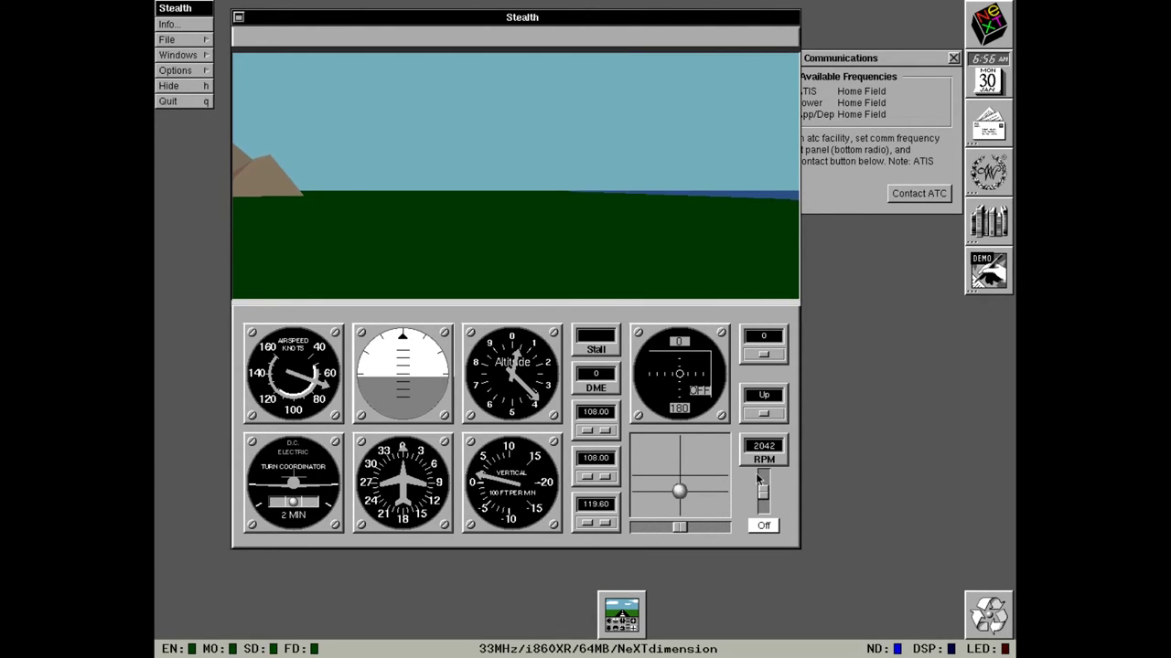
mouse_move(678, 491)
mouse_down()
mouse_move(692, 492)
mouse_move(655, 501)
mouse_move(684, 486)
mouse_move(675, 490)
mouse_up()
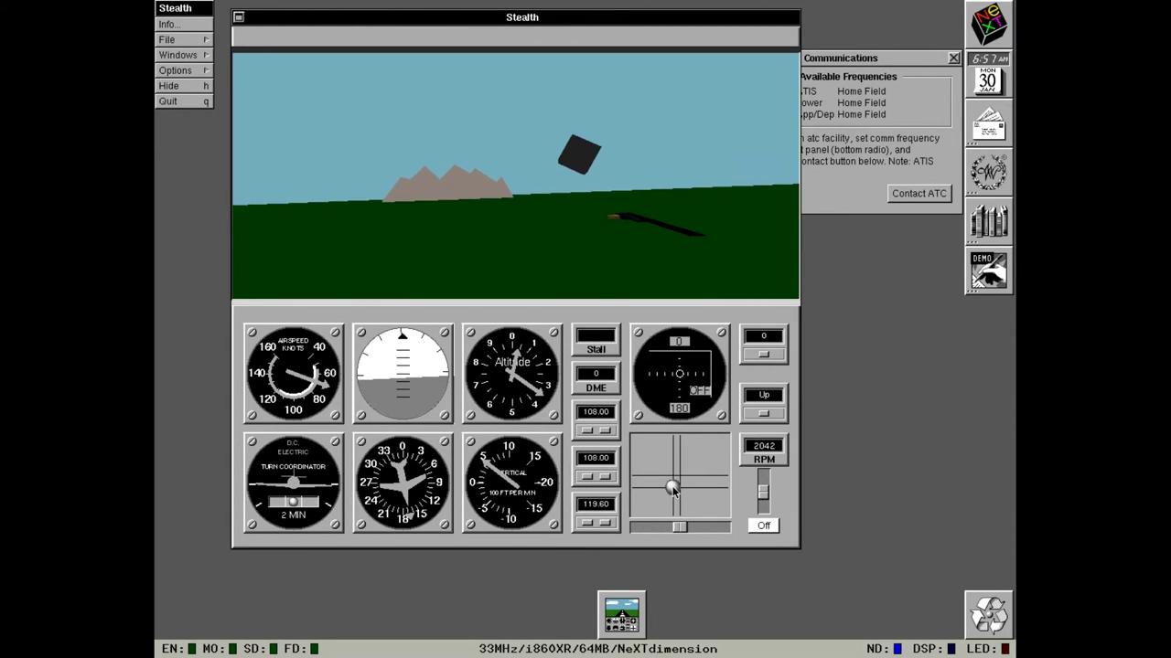
drag(673, 489, 678, 491)
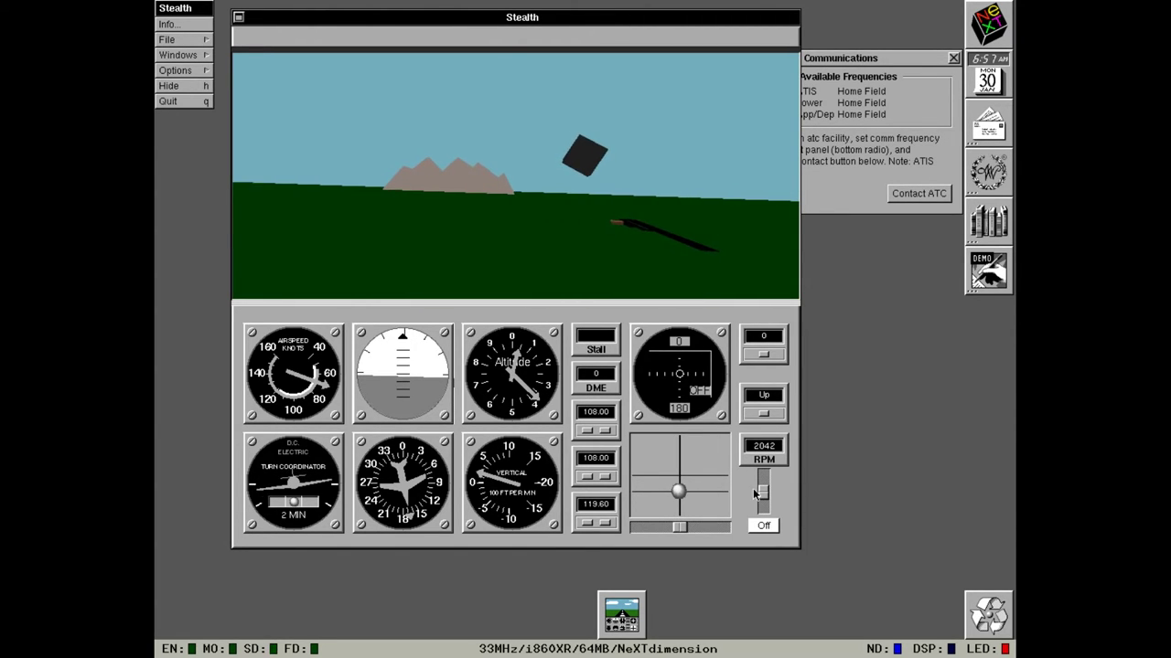
drag(756, 493, 762, 476)
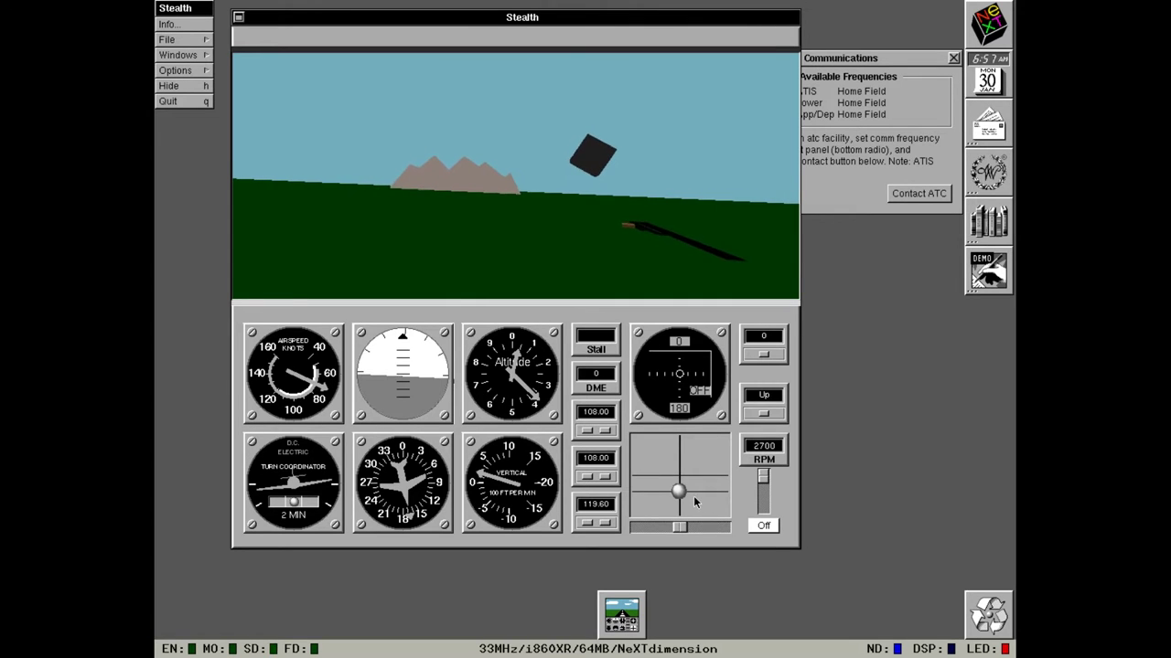
drag(680, 493, 678, 435)
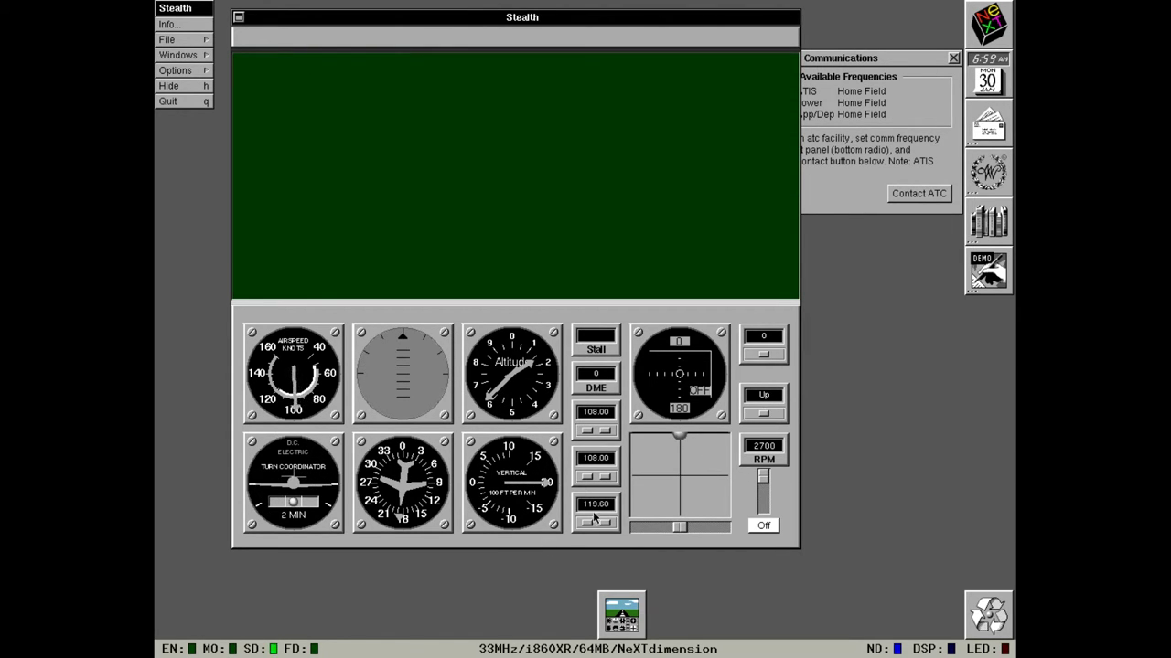
Recenter the stick, dismiss the crash alert and quit Stealth.
drag(679, 470, 679, 454)
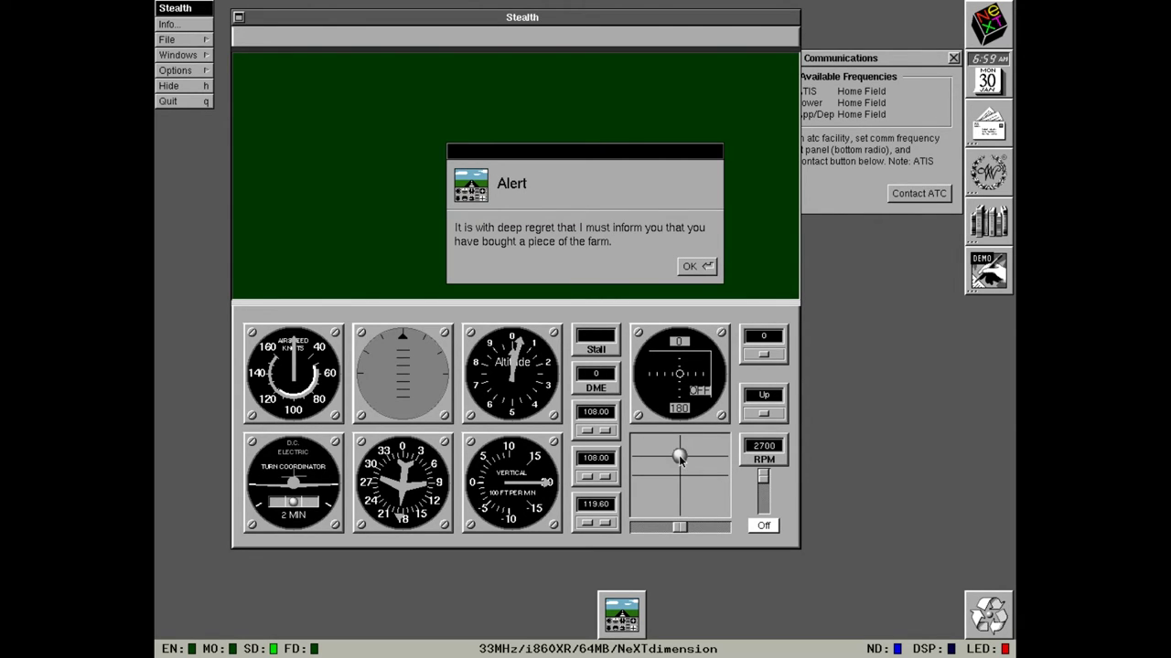
click(700, 267)
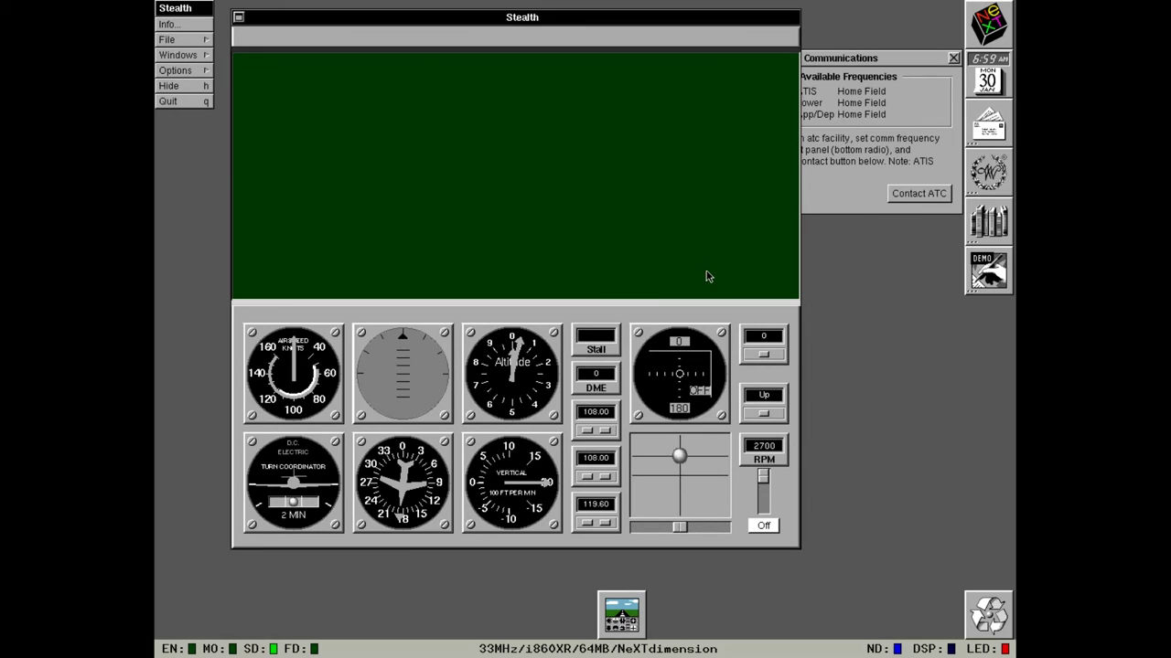
click(169, 102)
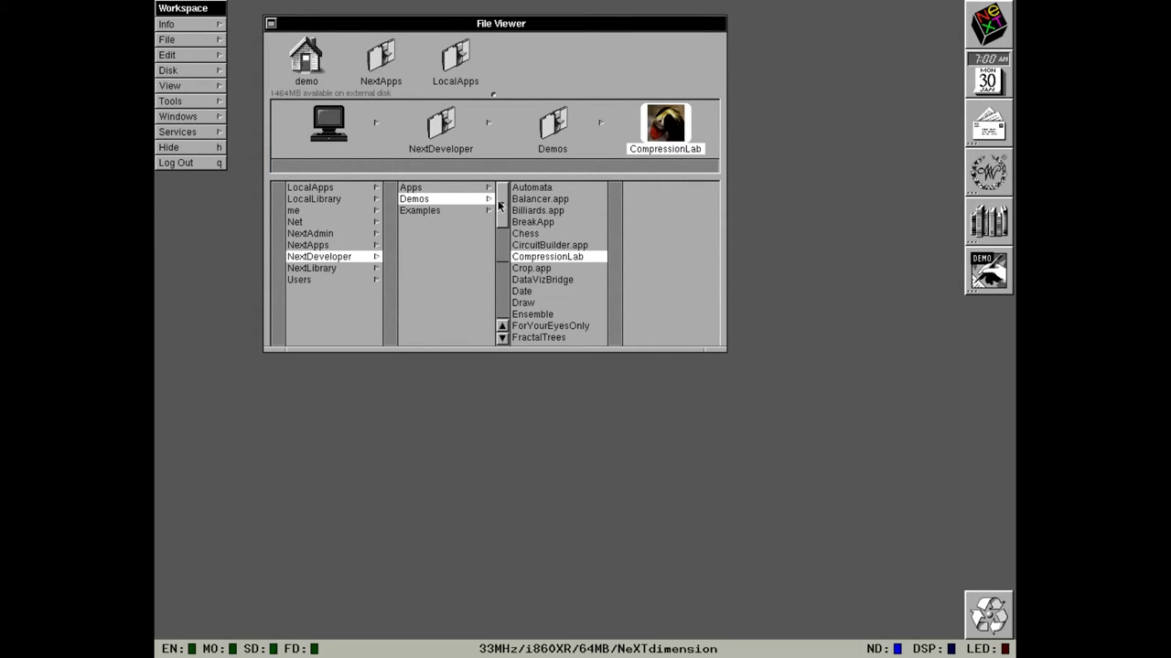
Open the NextAdmin folder and select InstallTablet in it.
click(329, 236)
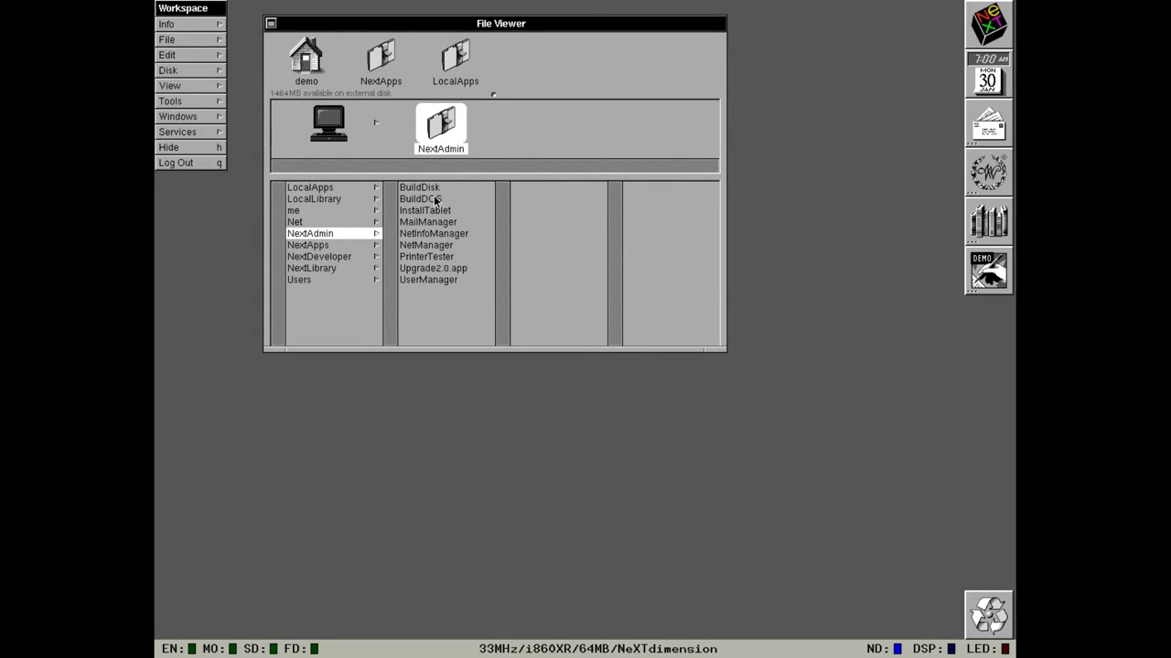
click(437, 211)
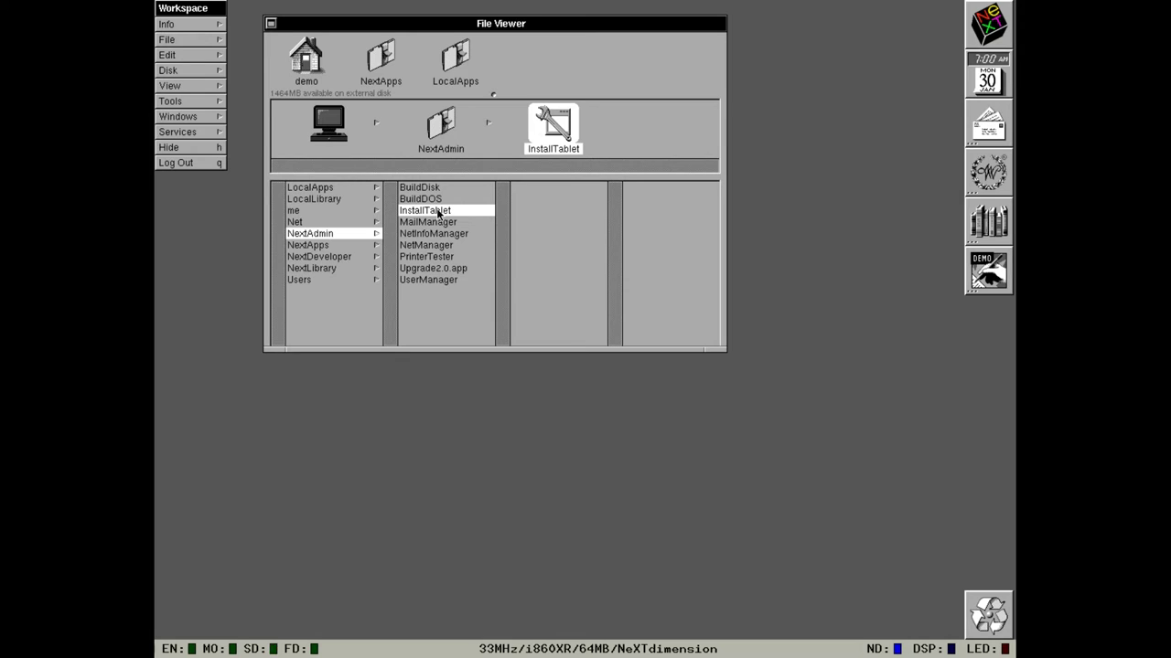
Launch MailManager, log in with the root password, then quit it.
double_click(445, 222)
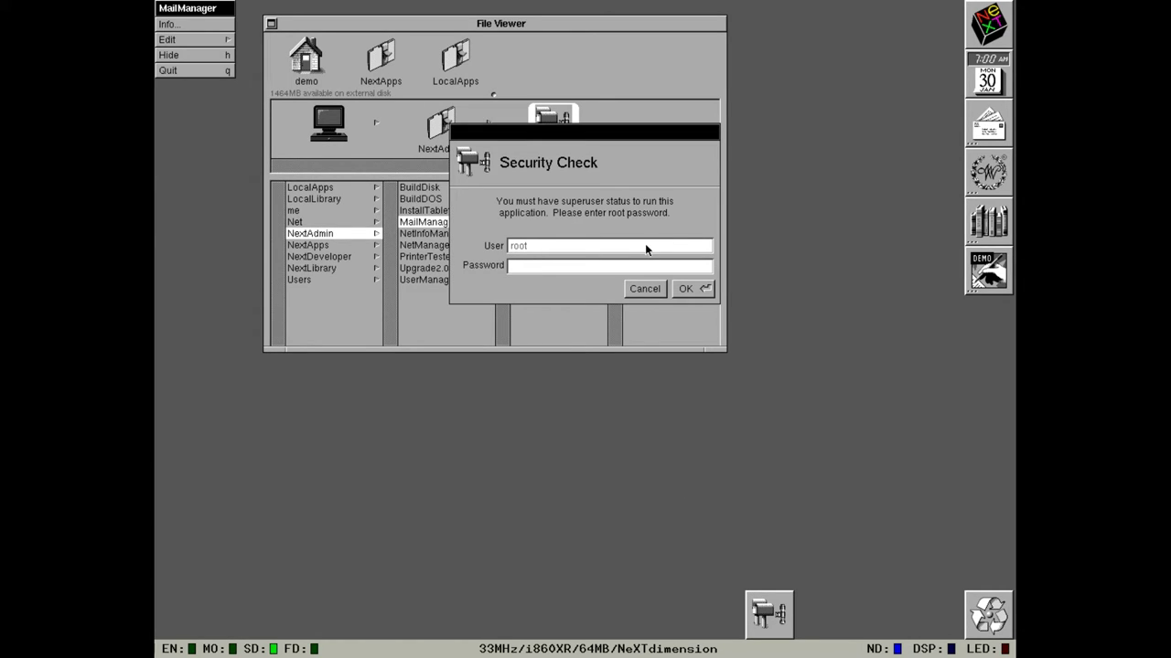
text(next)
key(Return)
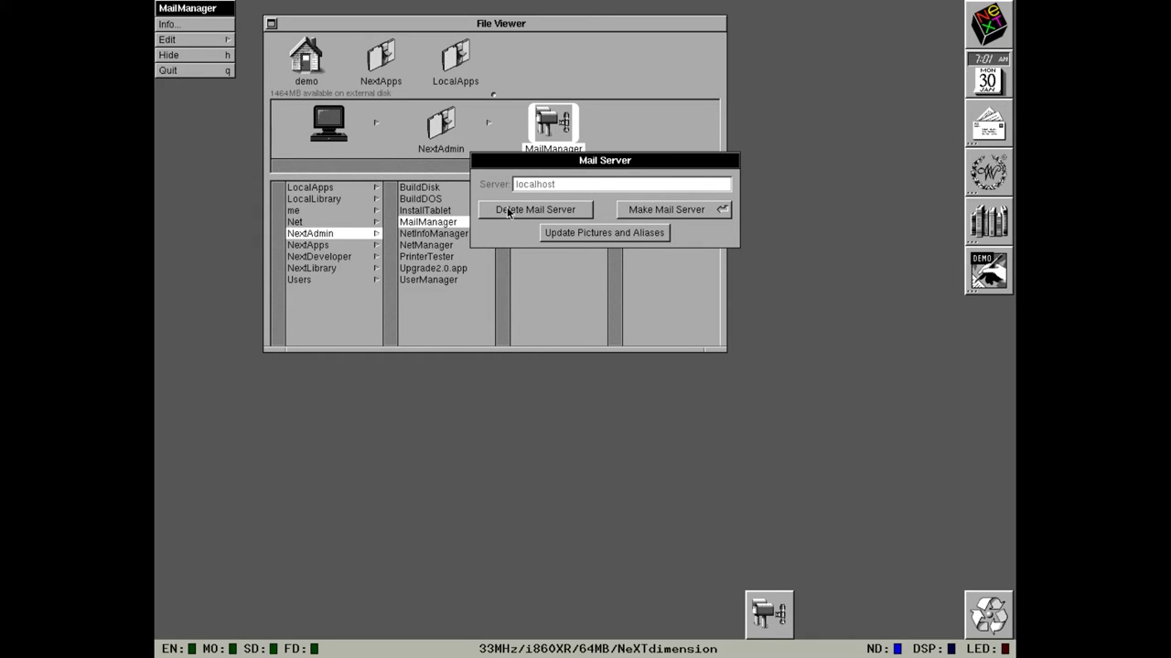
click(183, 71)
double_click(453, 234)
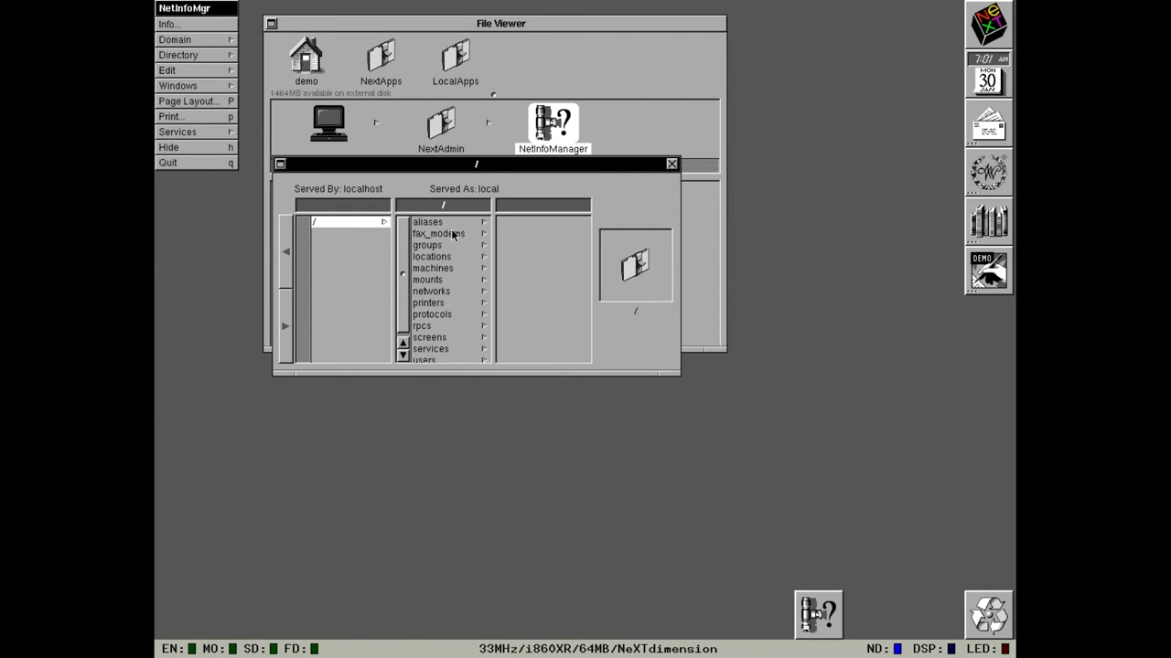
drag(448, 173, 501, 349)
click(508, 426)
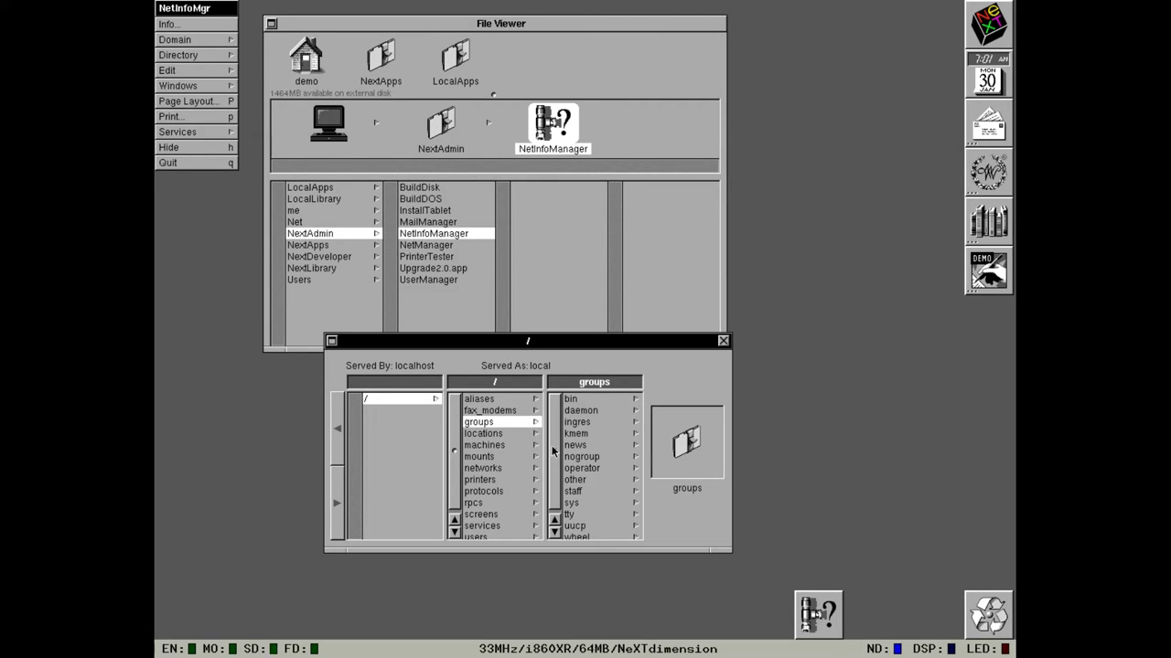
click(497, 535)
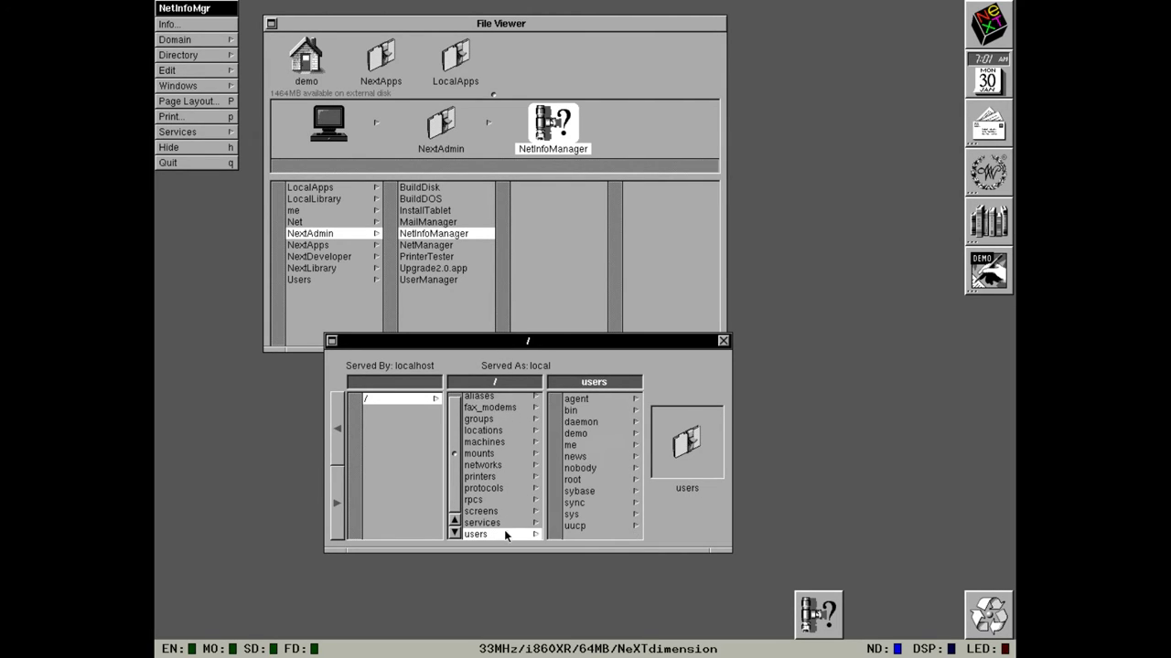
click(572, 480)
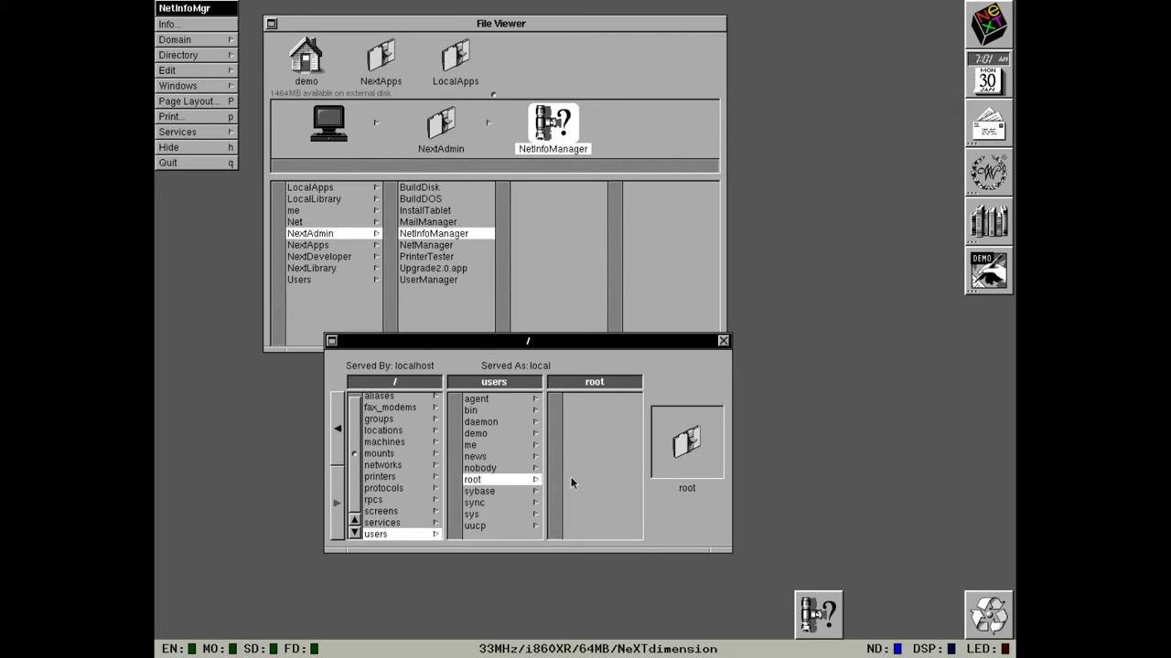
double_click(512, 435)
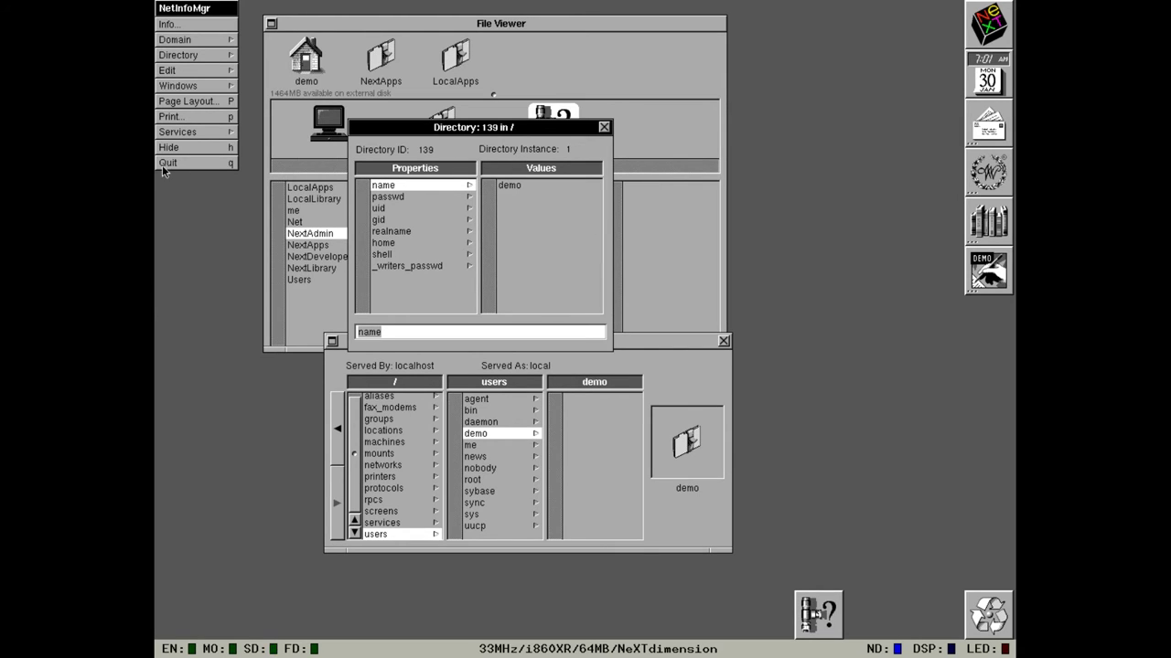
click(207, 43)
click(283, 26)
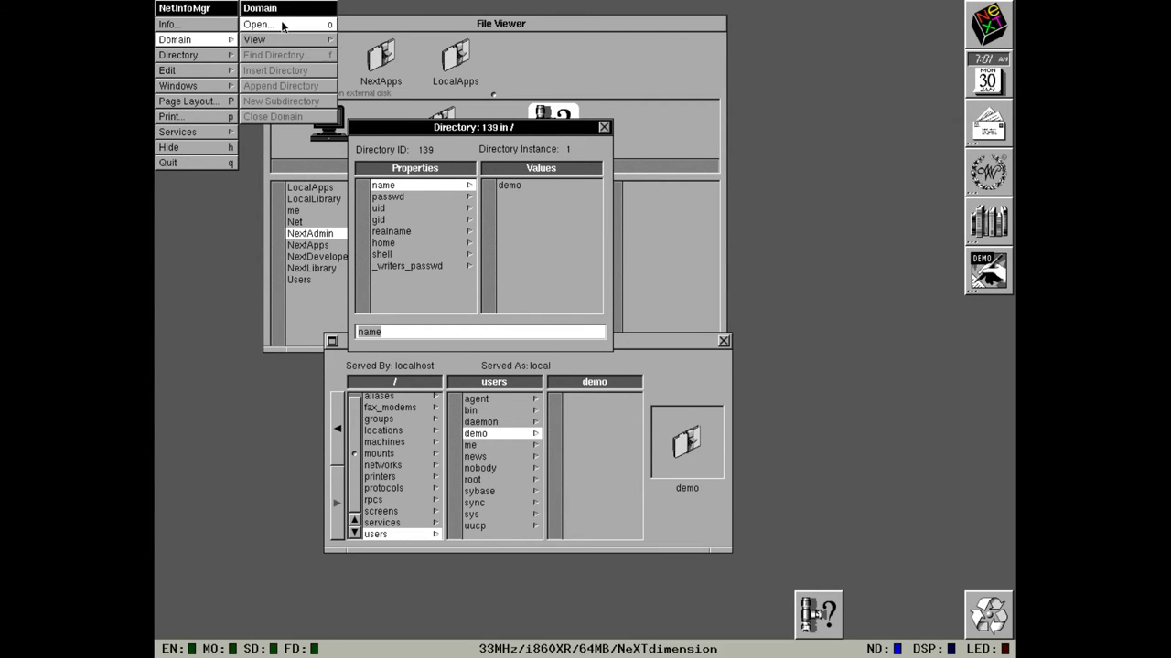
drag(282, 28, 196, 162)
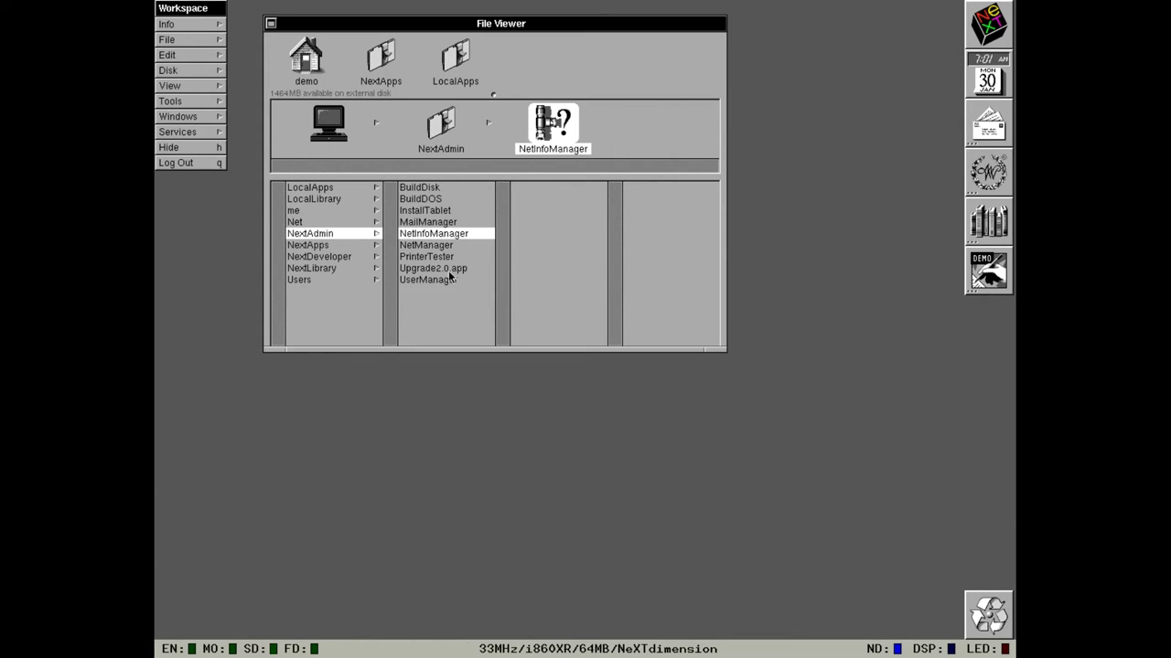
Launch NetManager as superuser and cancel out of the Local configuration panel.
double_click(447, 246)
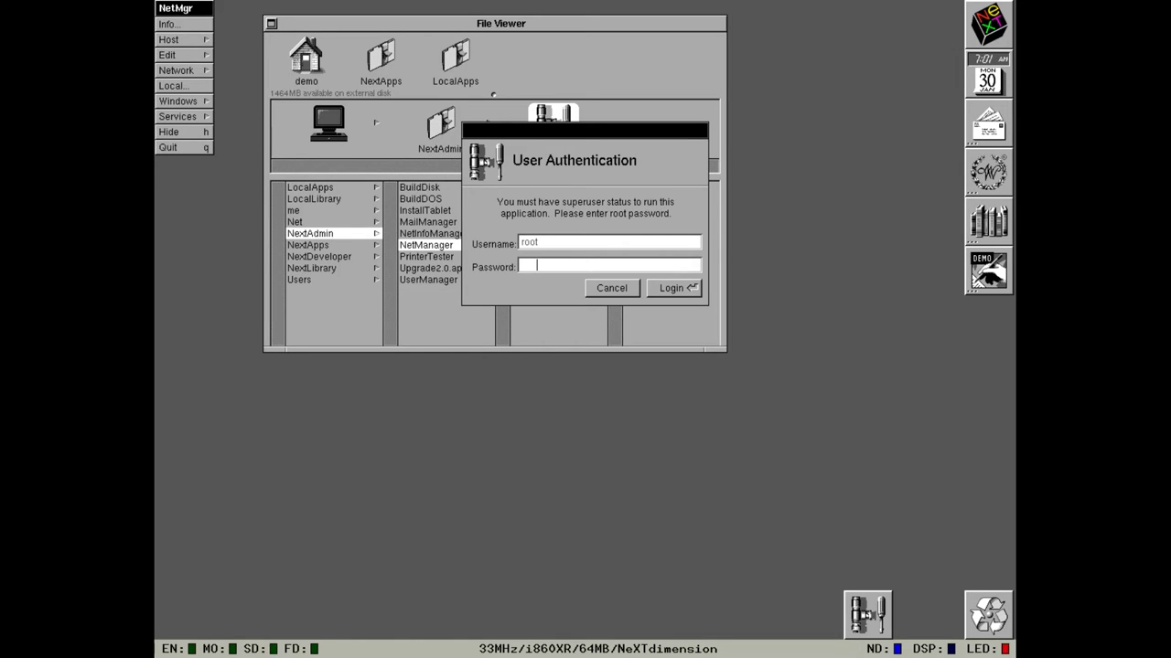
key(Return)
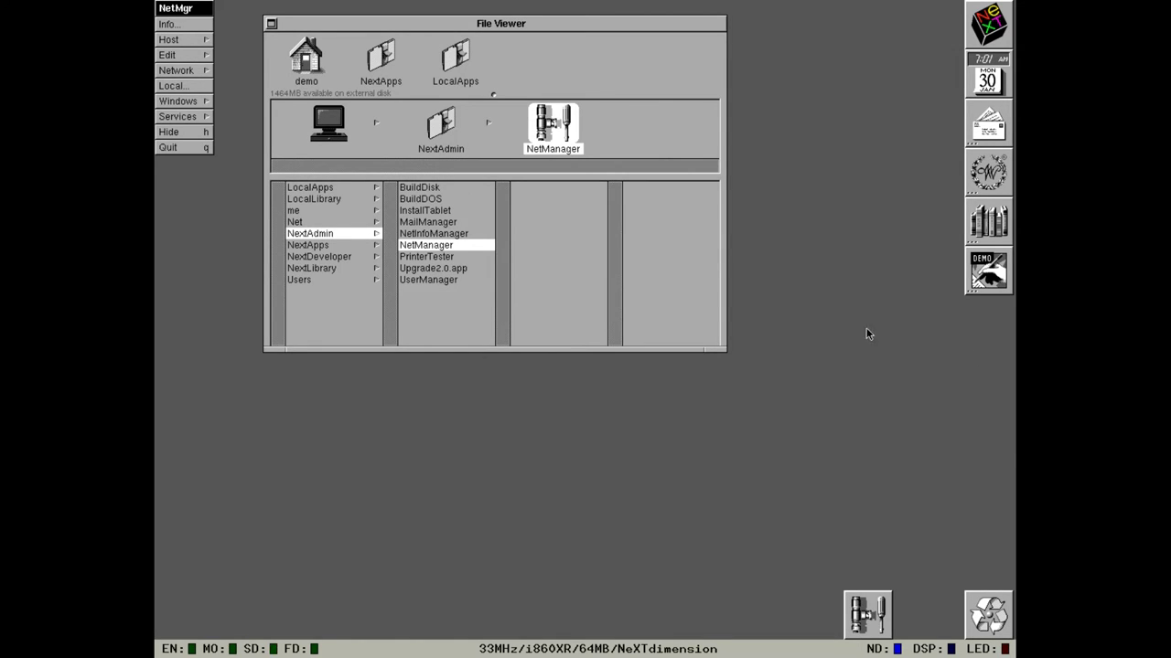
click(164, 90)
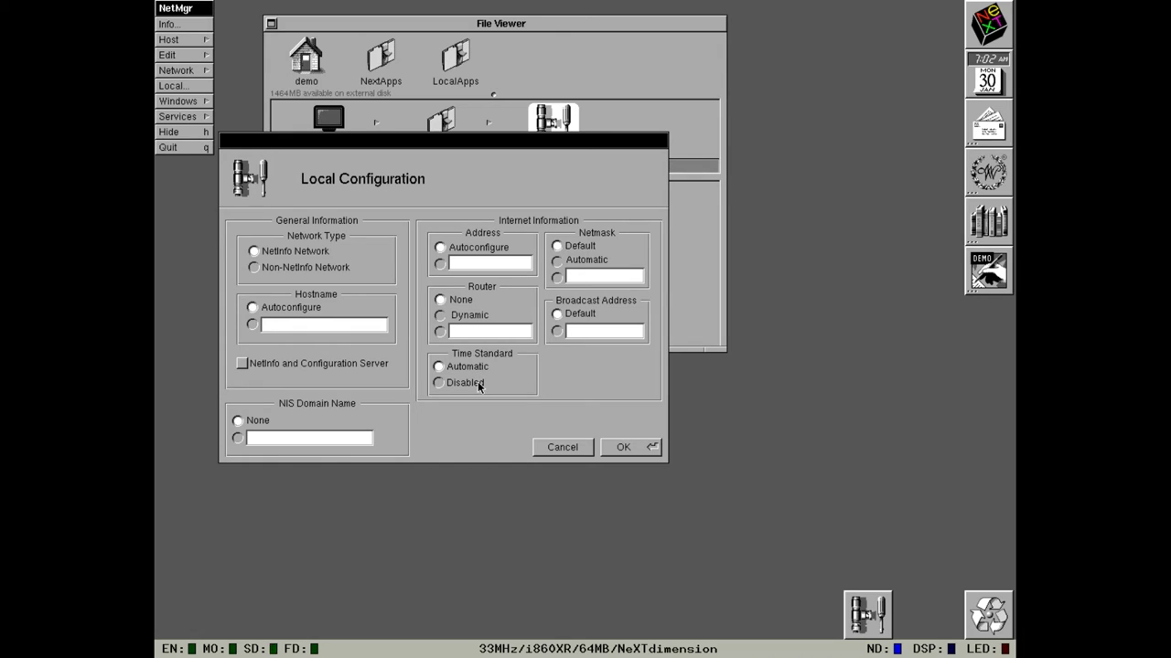
click(547, 445)
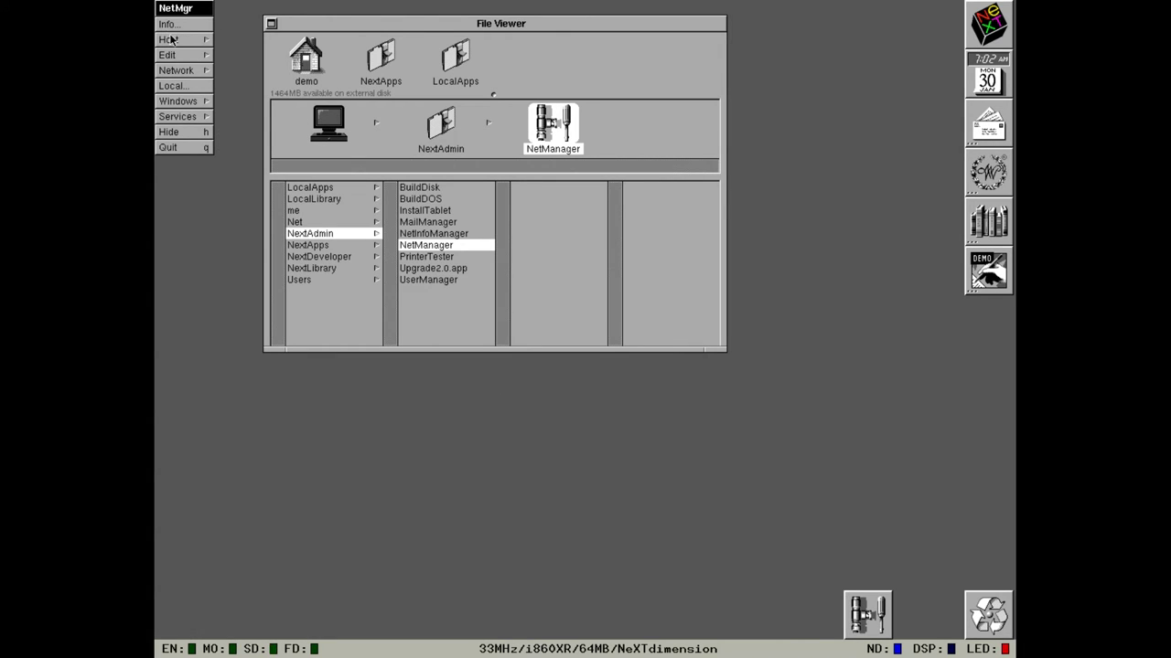
Open the localhost host record (127.0.0.1) via Host > Open.
click(170, 40)
click(234, 24)
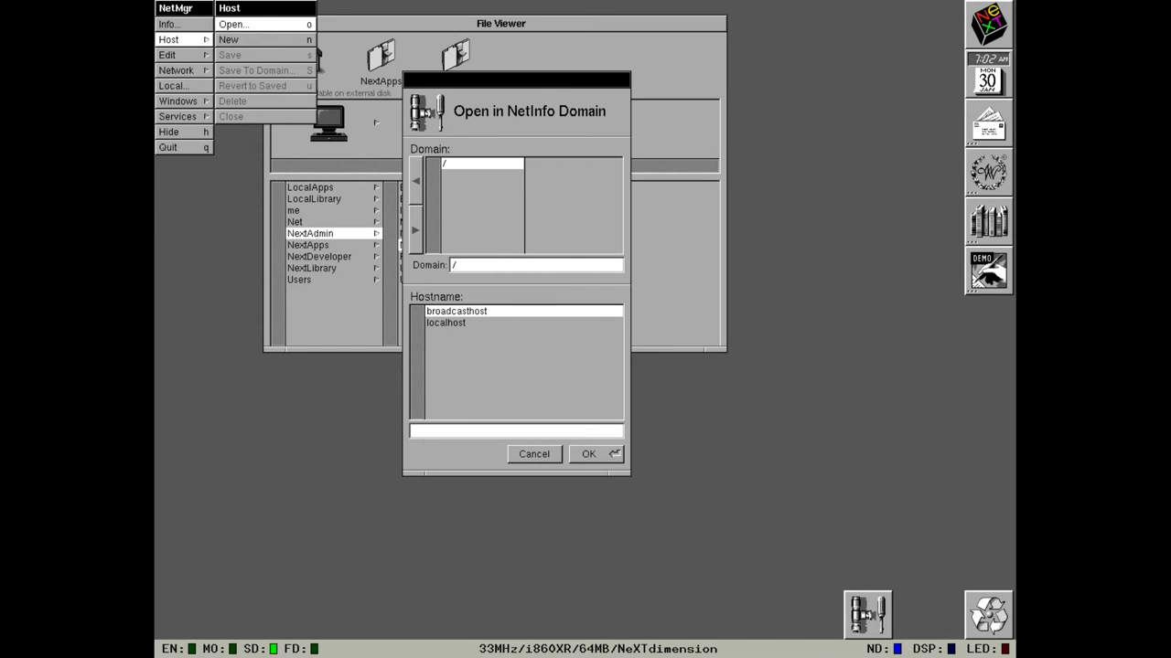
double_click(439, 322)
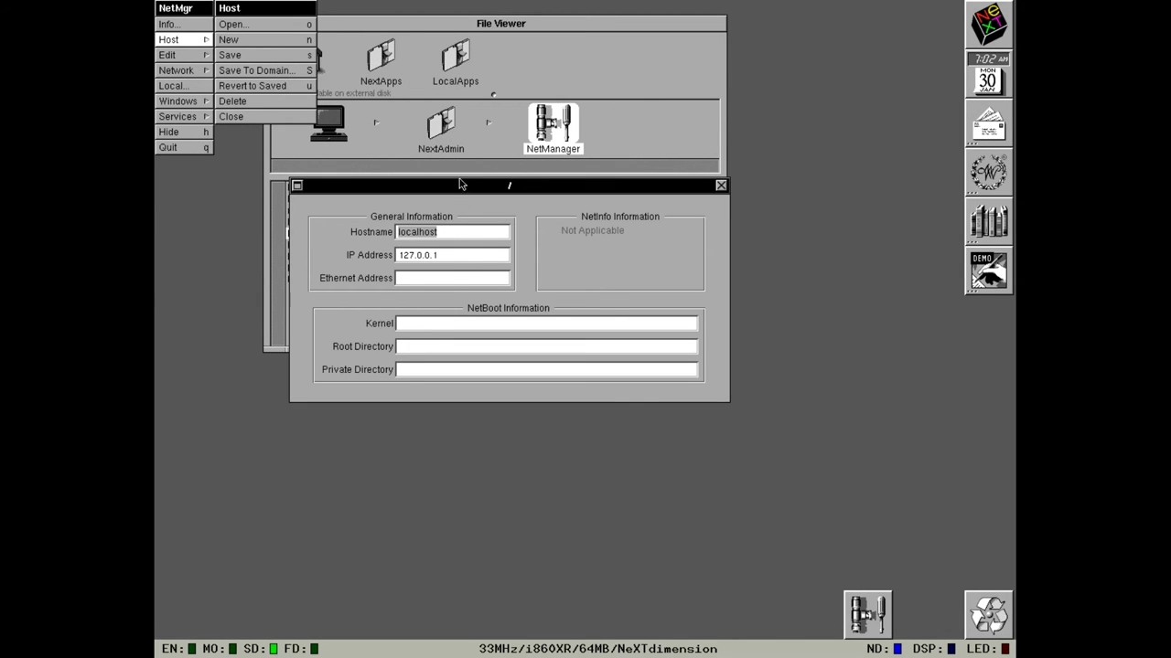
click(465, 176)
click(461, 369)
Quit NetManager and select UserManager in the NextAdmin folder.
click(204, 147)
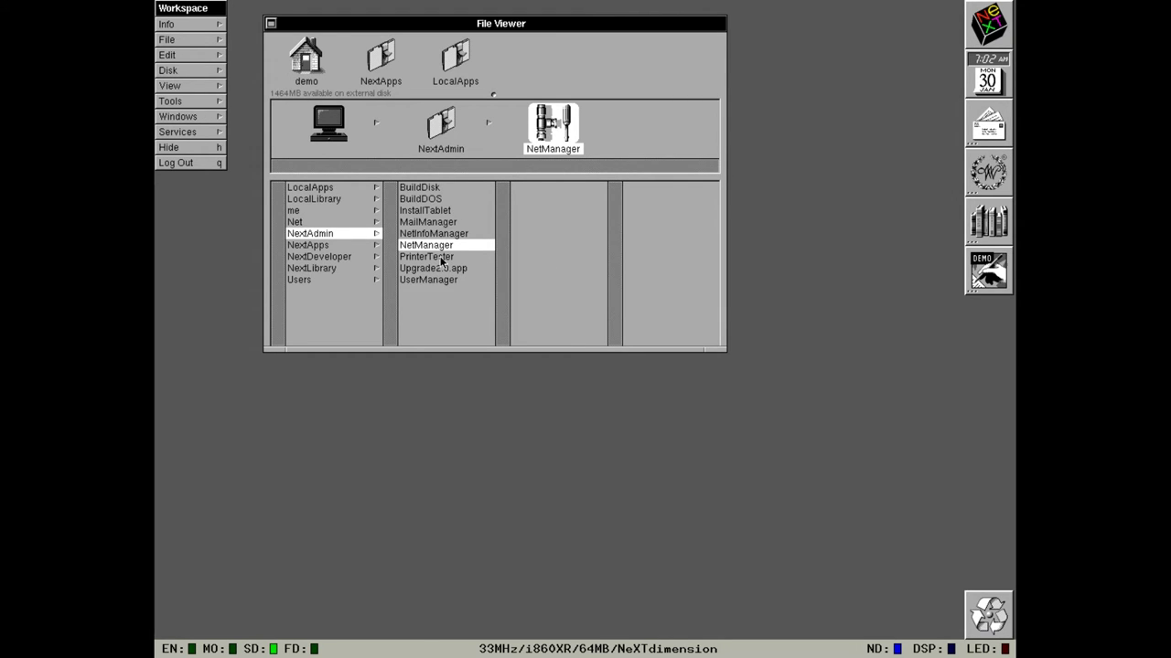
click(448, 259)
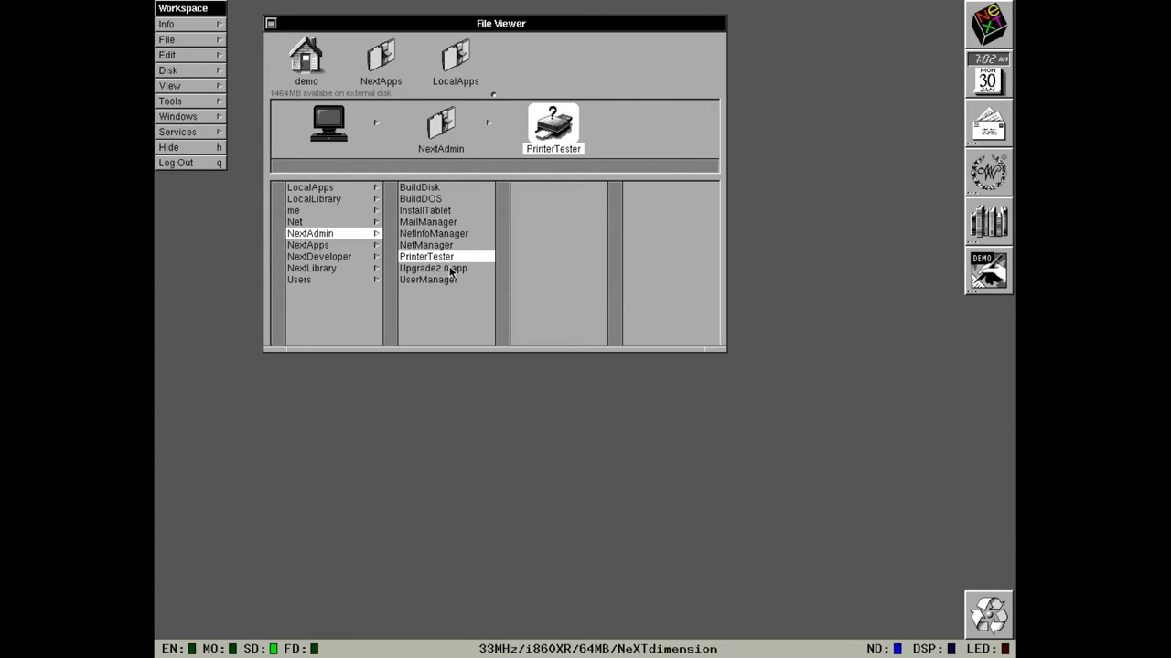
click(449, 277)
Launch UserManager with the root password and choose User Record > New User.
double_click(431, 281)
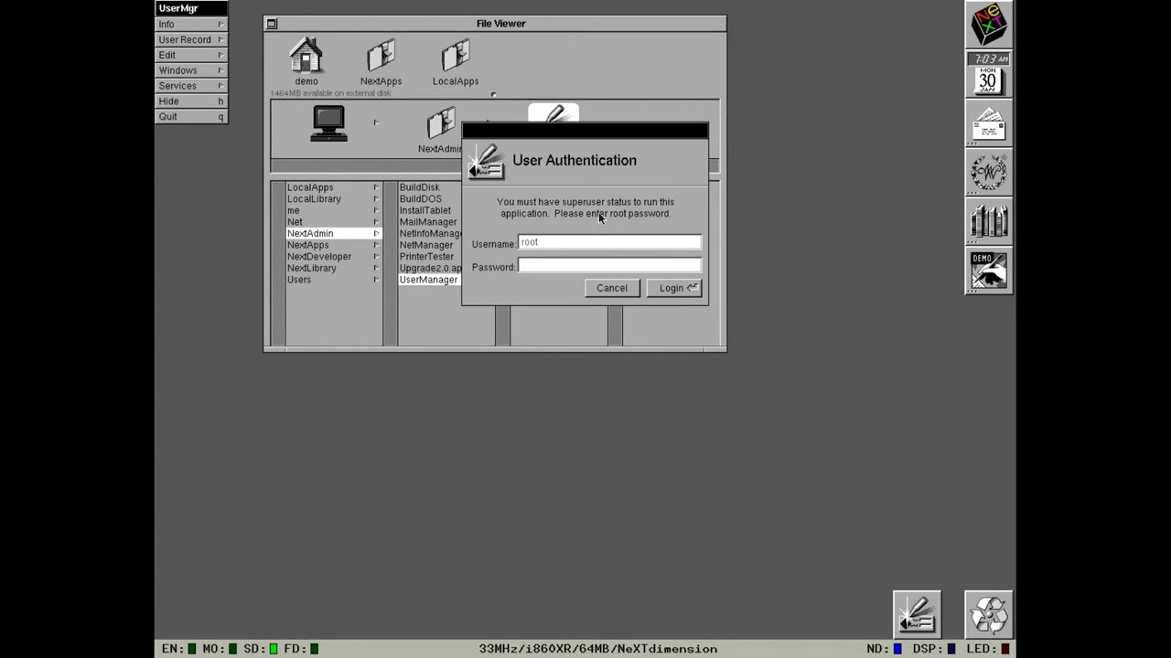
text(next)
key(Return)
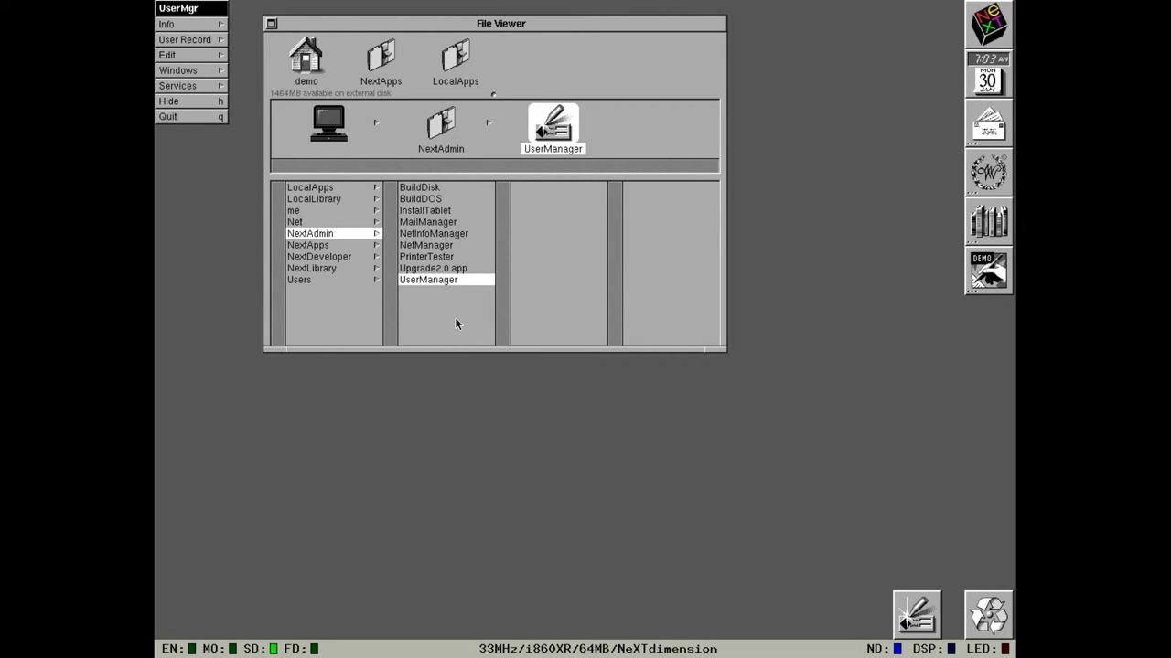
click(215, 40)
click(268, 57)
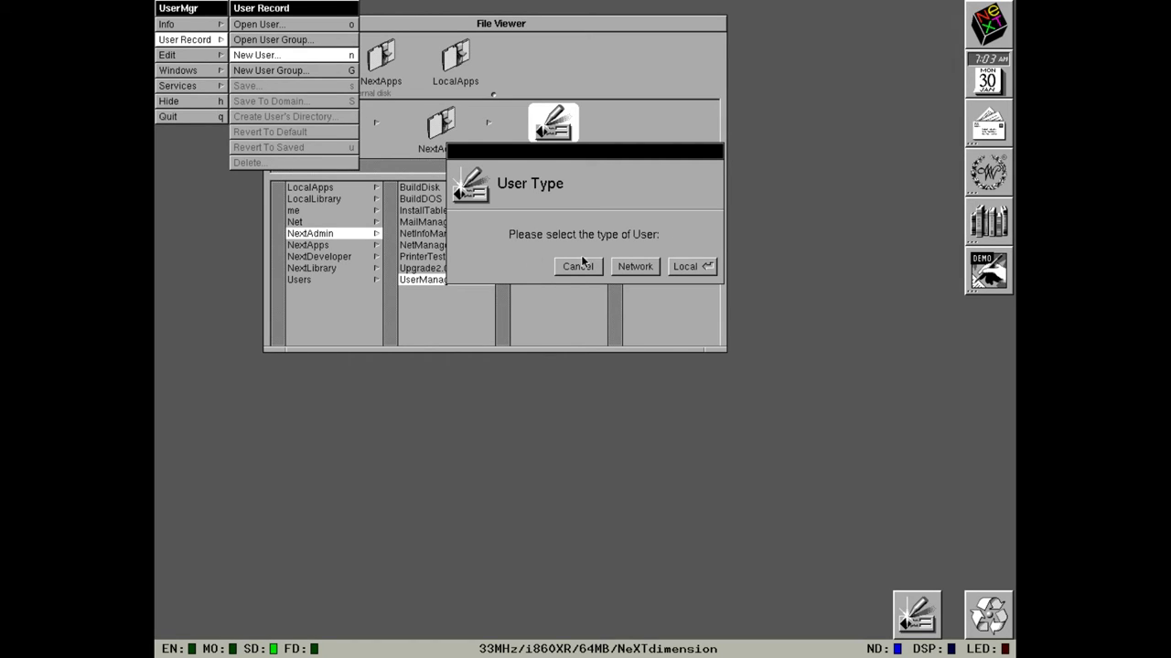
Make the new user local with the Long Form, then open the staff group's details.
click(691, 267)
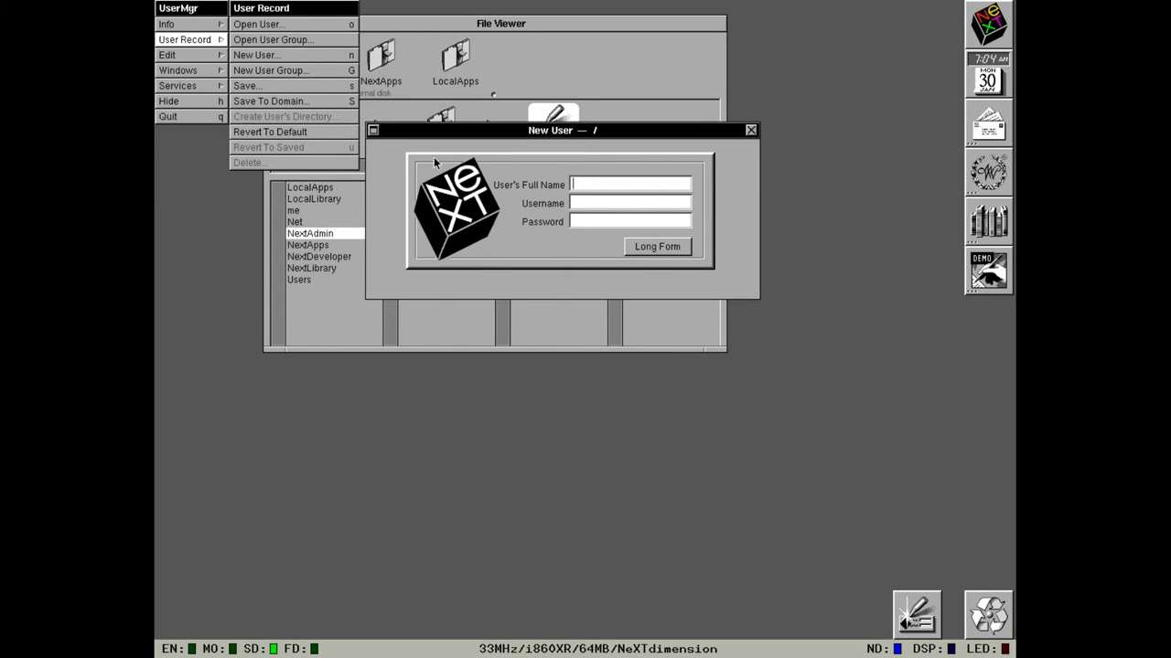
click(635, 249)
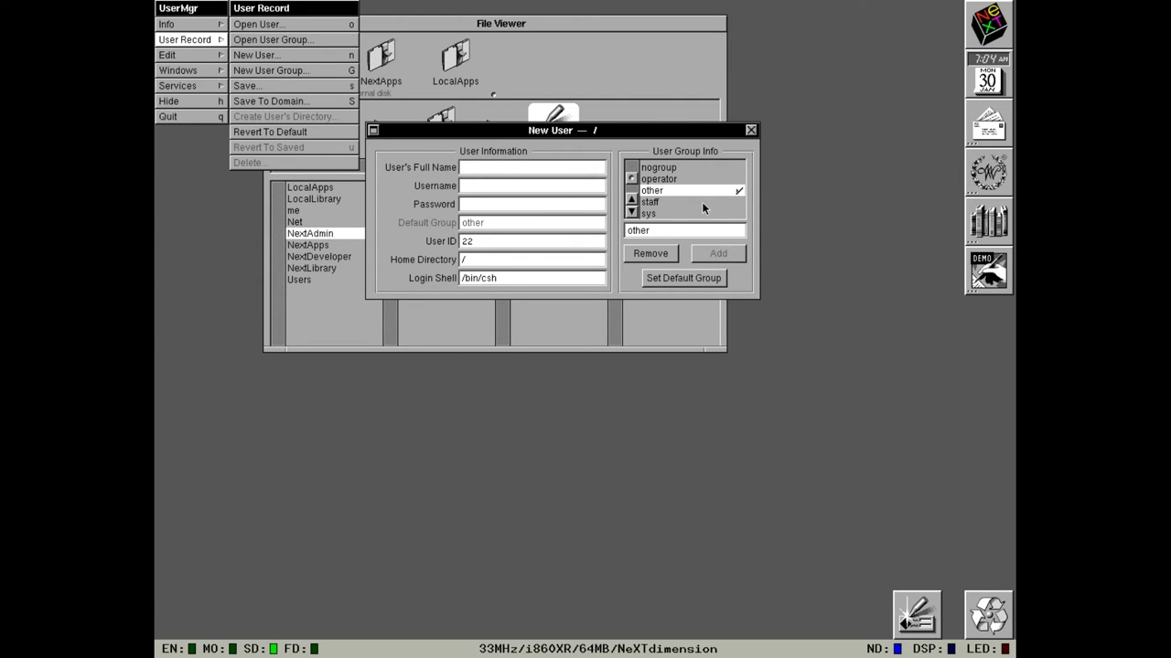
click(281, 41)
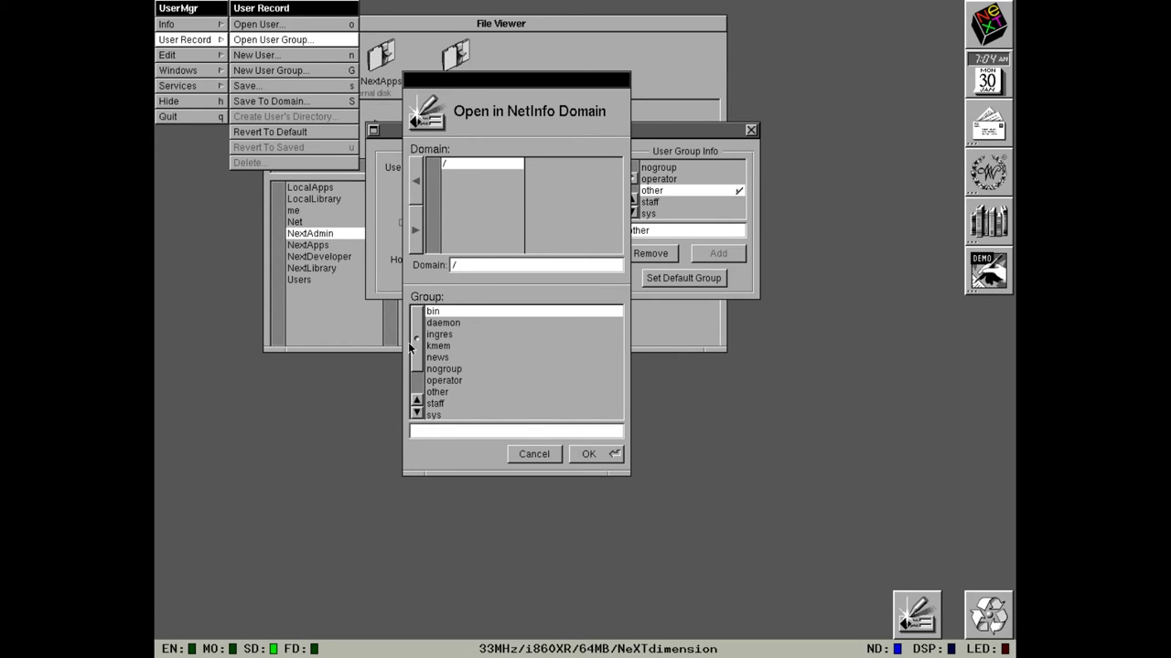
double_click(436, 404)
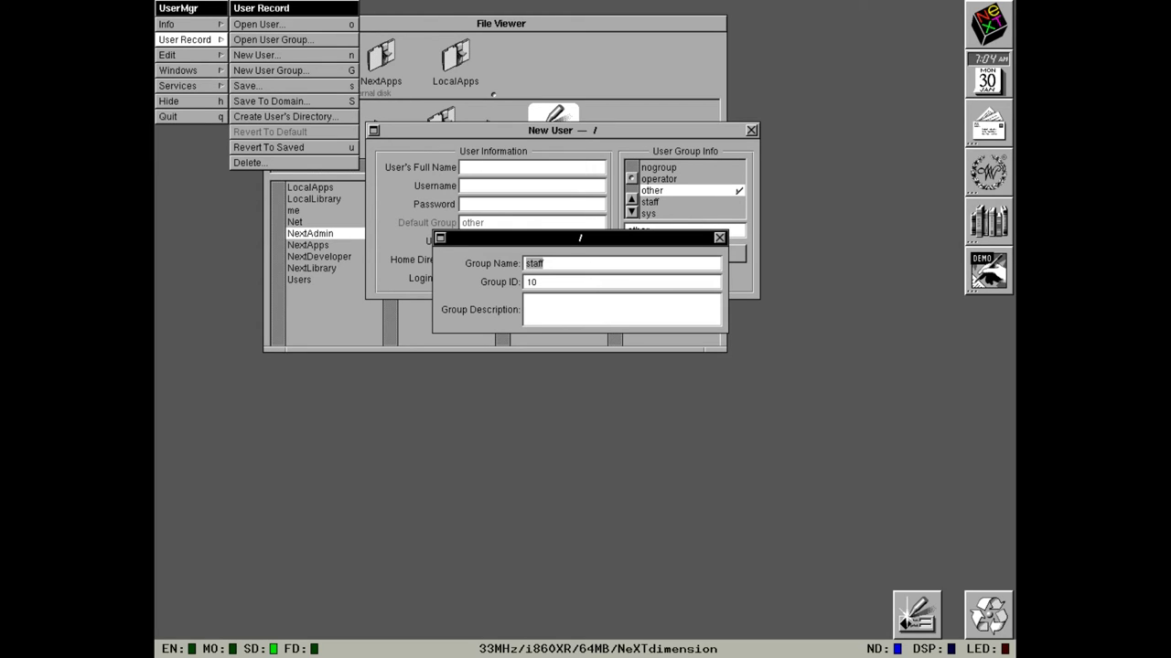
Close the staff group, quit UserManager and open the LocalApps folder.
click(719, 238)
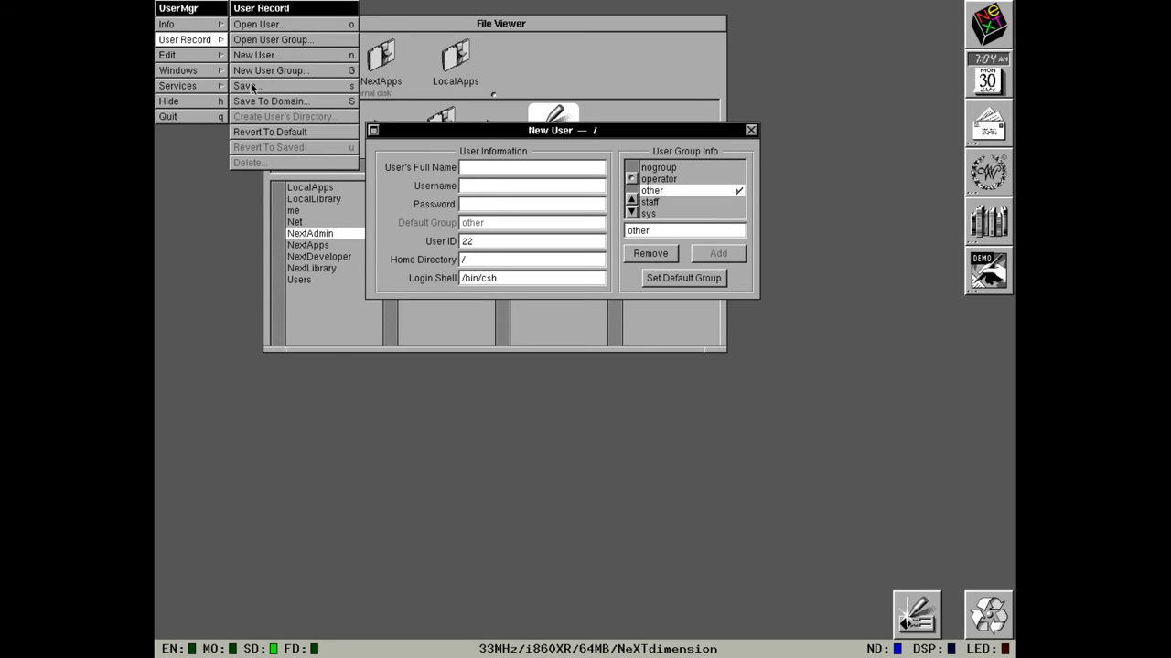
click(201, 116)
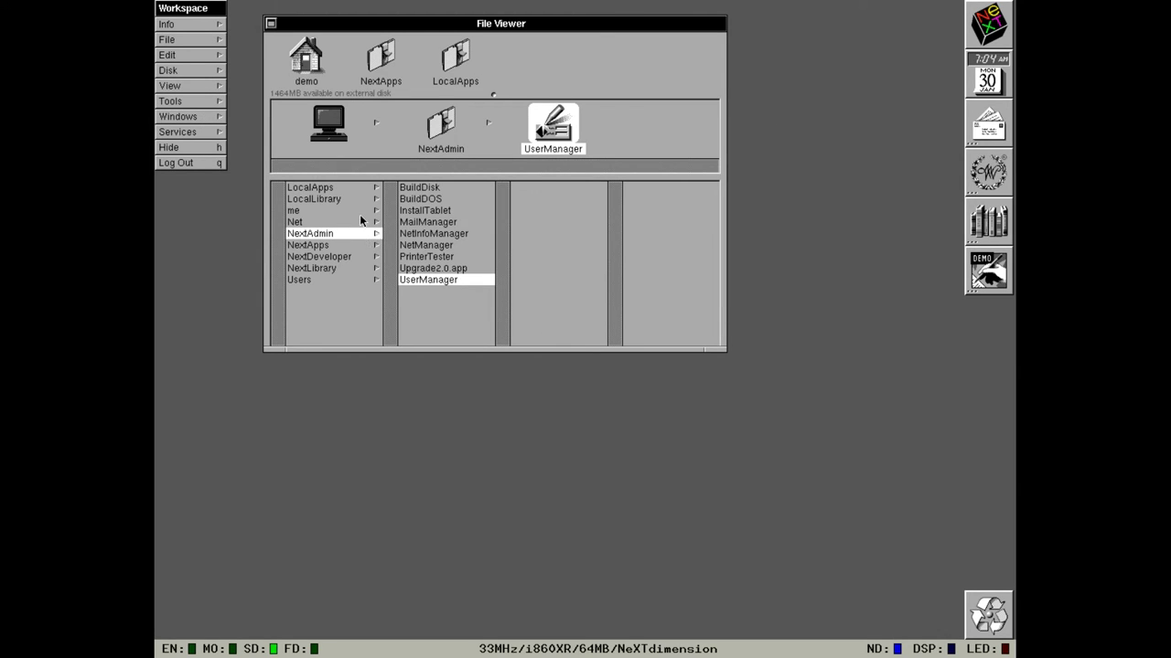
click(338, 188)
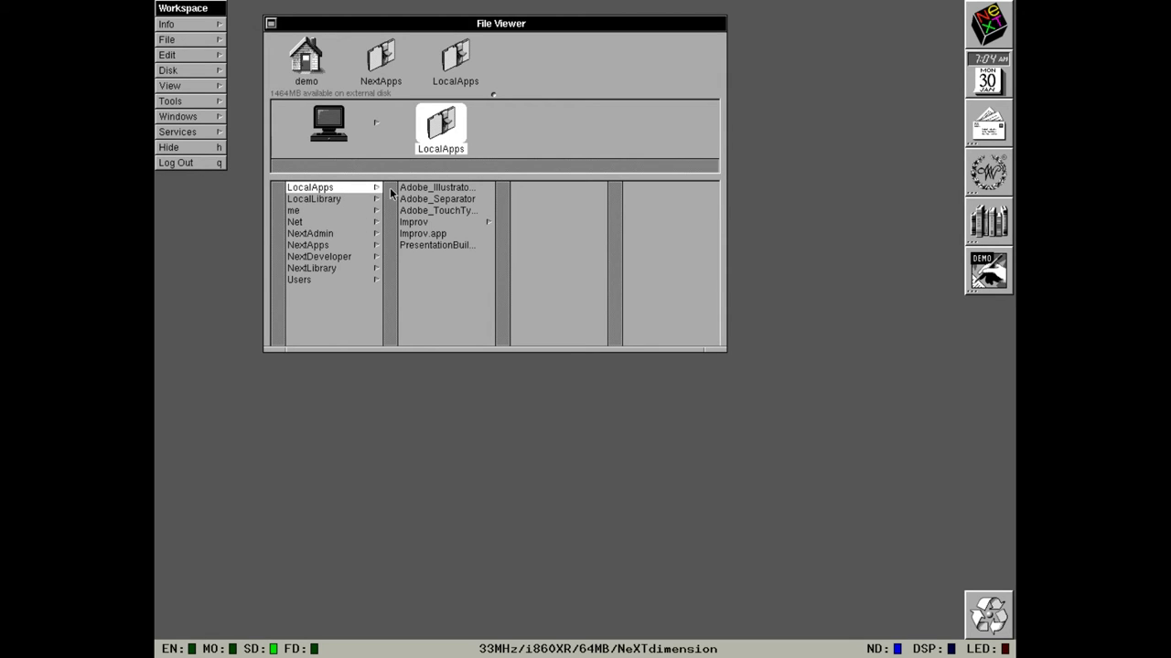
Select Adobe_Illustrator.app in LocalApps and launch it.
click(403, 189)
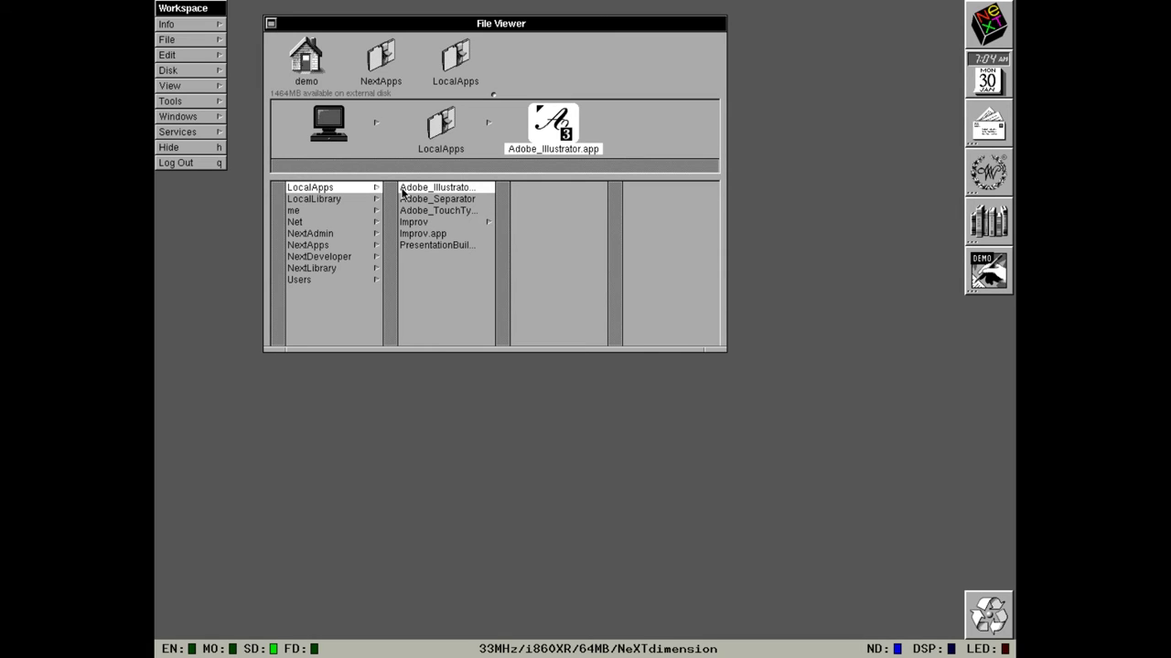
double_click(543, 135)
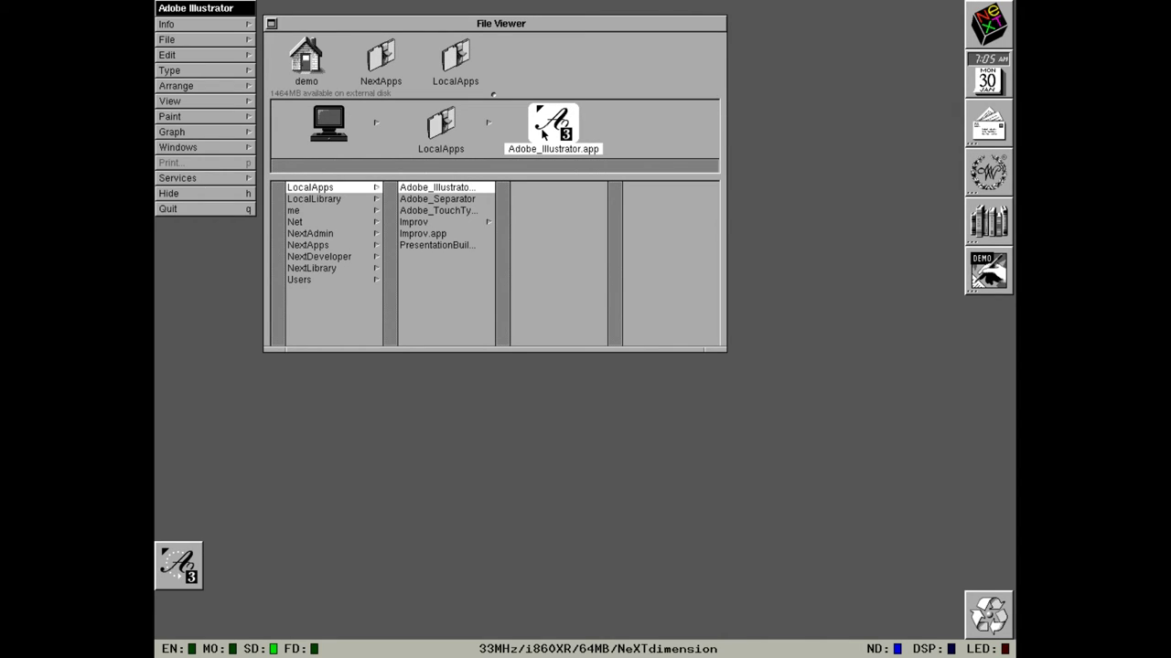
Create a new blank Illustrator drawing without a template.
click(213, 39)
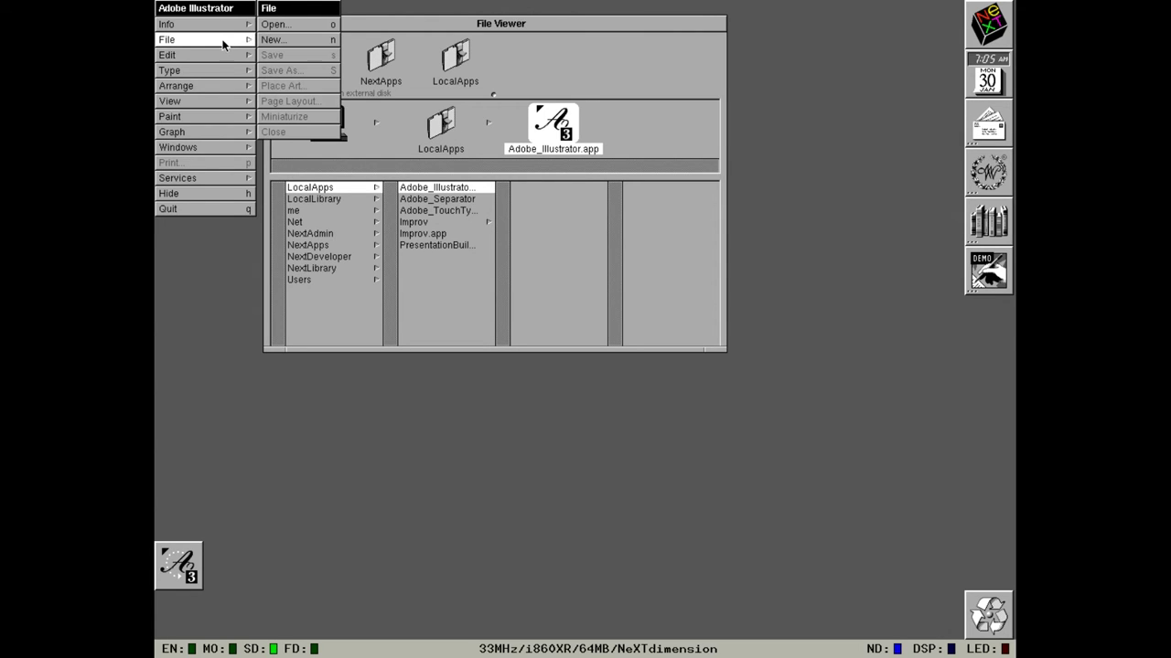
click(272, 39)
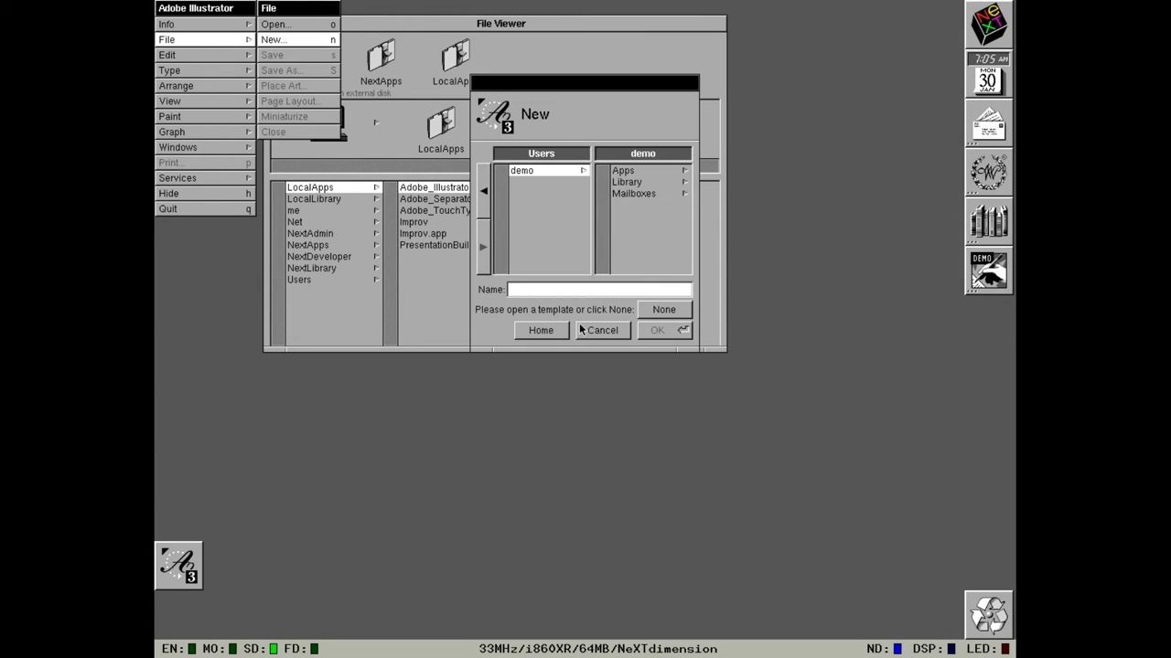
click(658, 312)
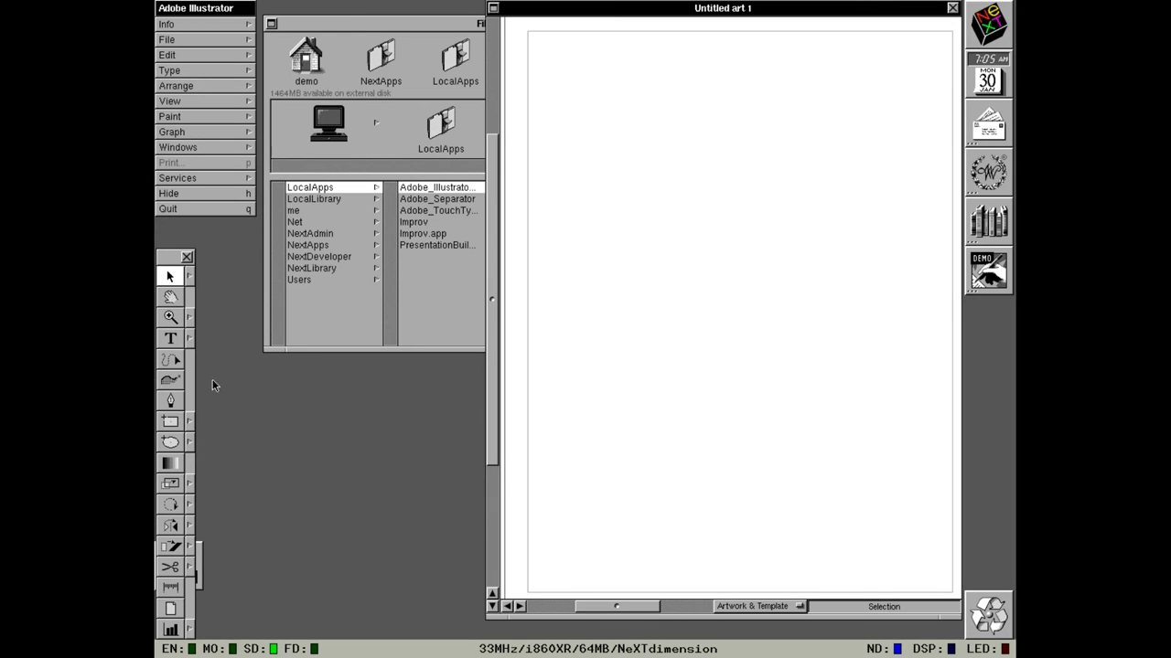
Draw a long winding freehand path down the page with the Freehand tool, then hide Illustrator.
click(173, 365)
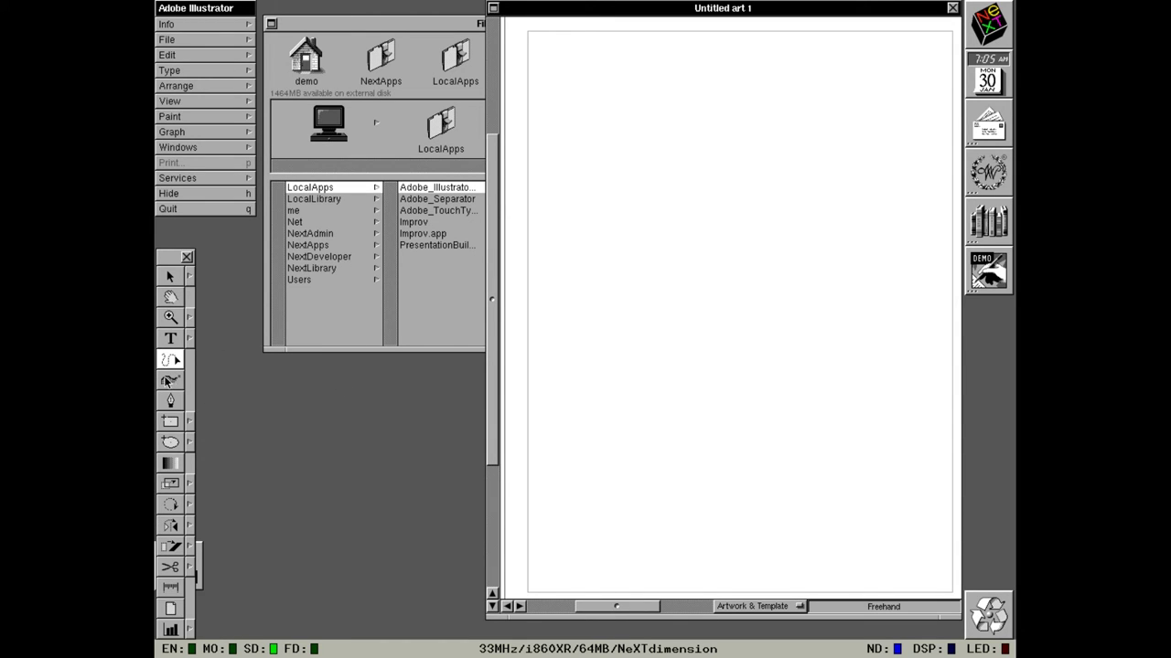
click(168, 381)
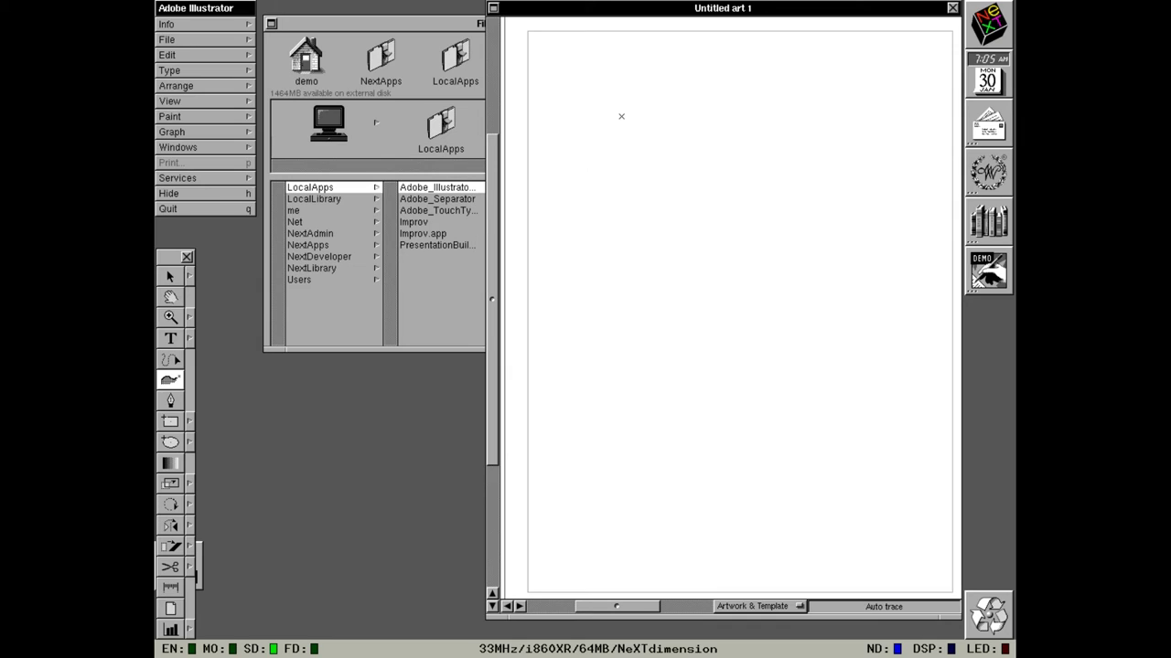
click(171, 362)
mouse_move(555, 205)
mouse_down()
mouse_move(643, 149)
mouse_move(653, 256)
mouse_move(689, 349)
mouse_move(813, 234)
mouse_move(841, 128)
mouse_move(930, 331)
mouse_move(796, 433)
mouse_move(638, 439)
mouse_move(650, 517)
mouse_move(598, 507)
mouse_move(599, 450)
mouse_move(557, 484)
mouse_up()
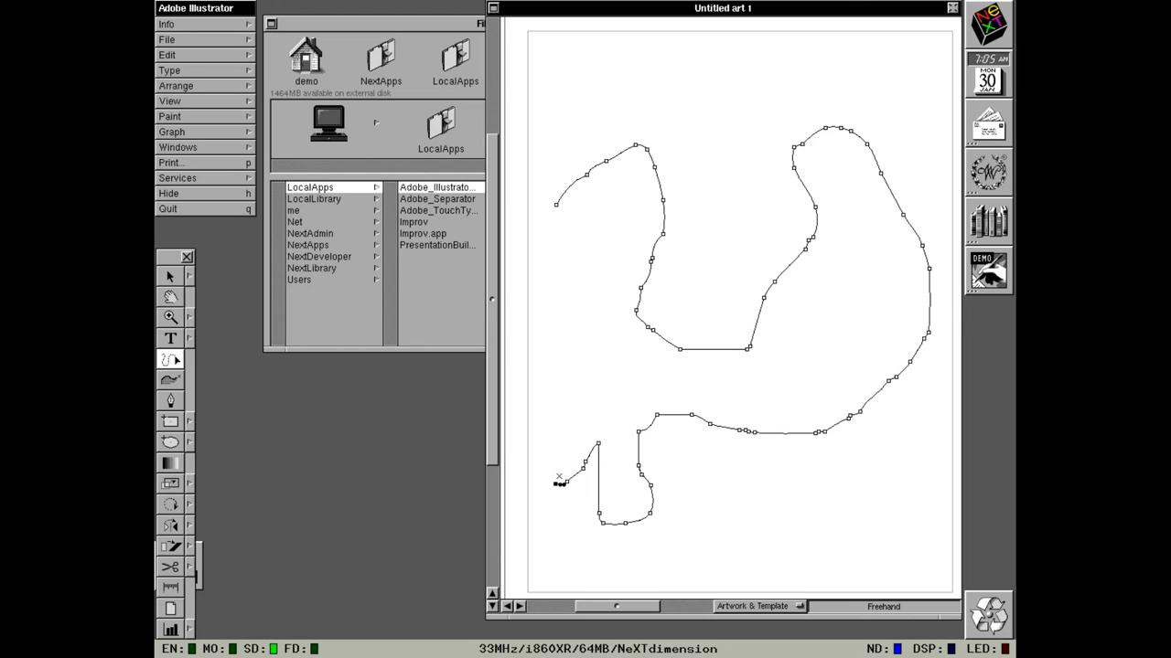
click(245, 195)
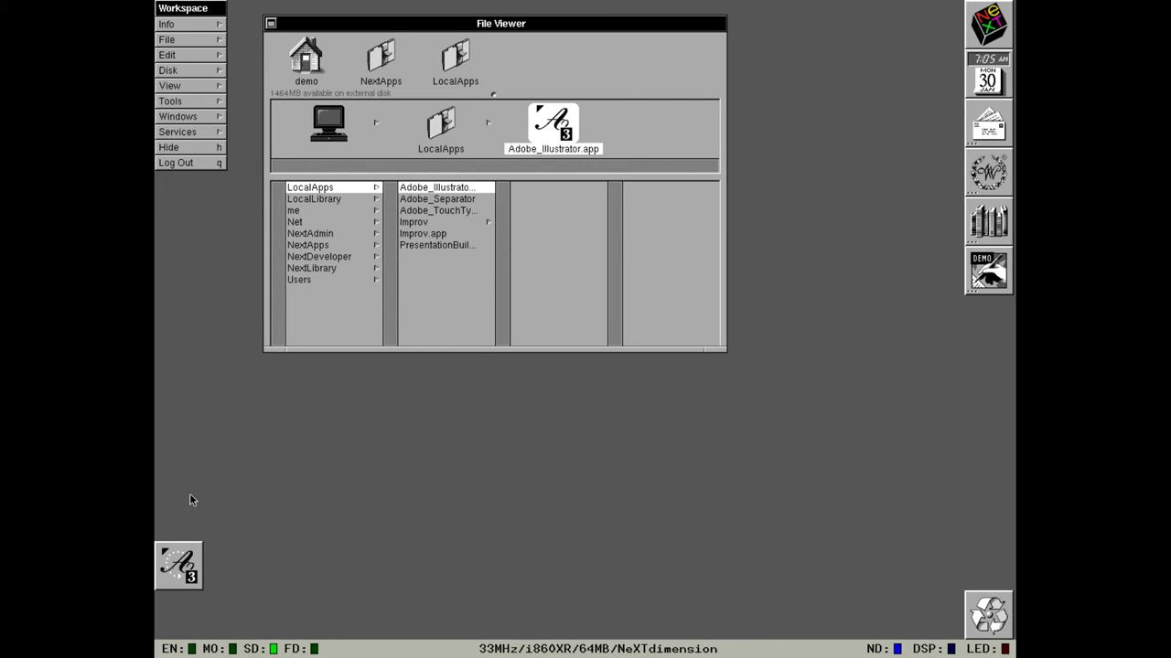
Select Adobe_Separator, Adobe_TouchType and then Improv.app in LocalApps to view their icons.
click(460, 203)
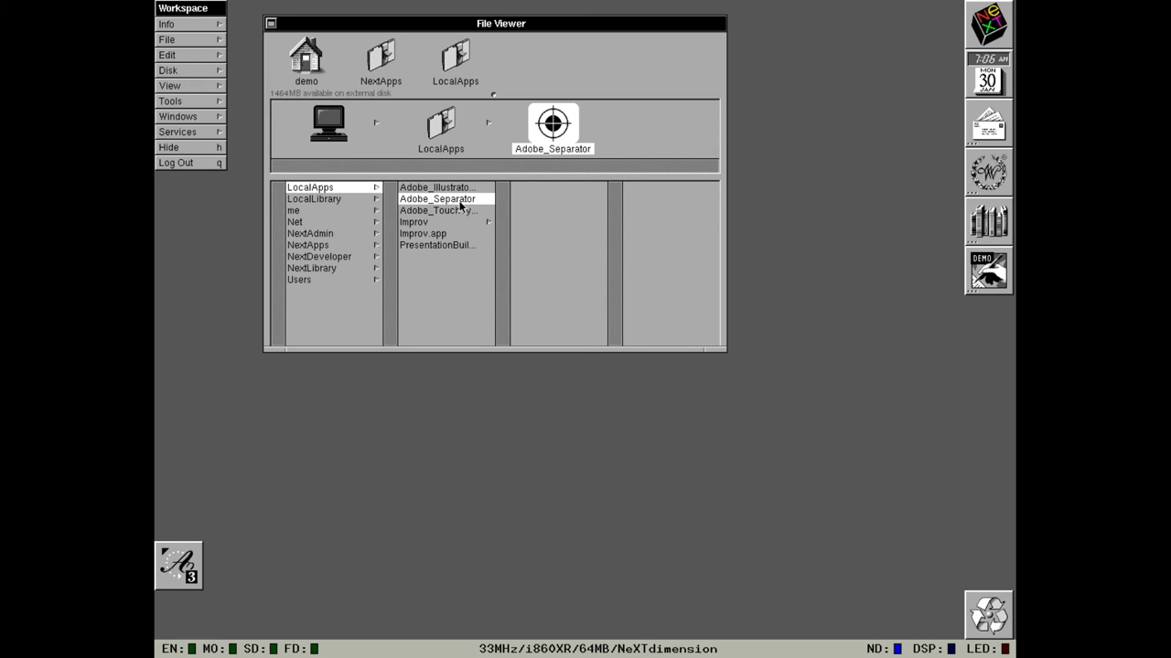
click(461, 212)
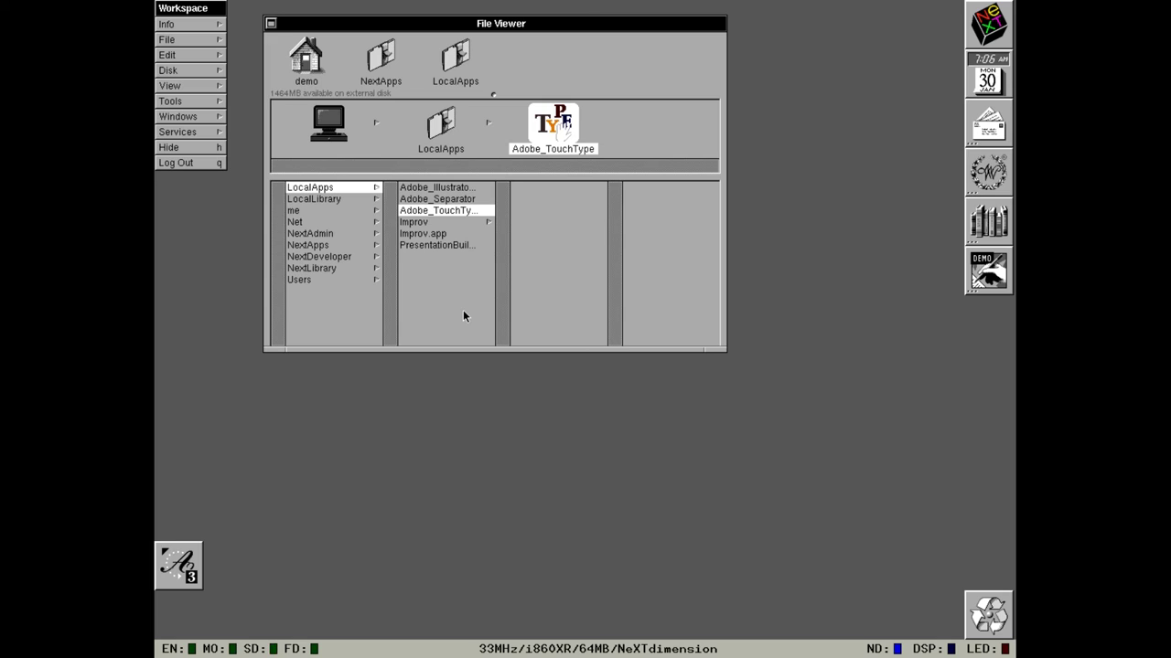
click(410, 236)
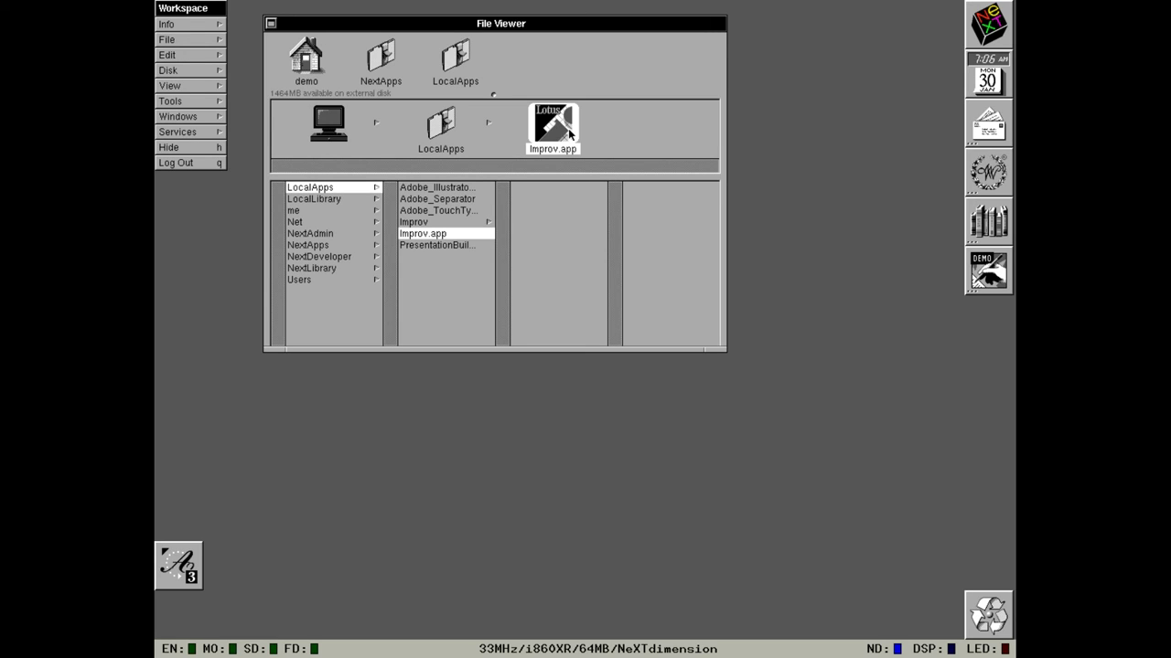
Launch Improv and browse the Open dialog to the LocalApps folder.
double_click(559, 130)
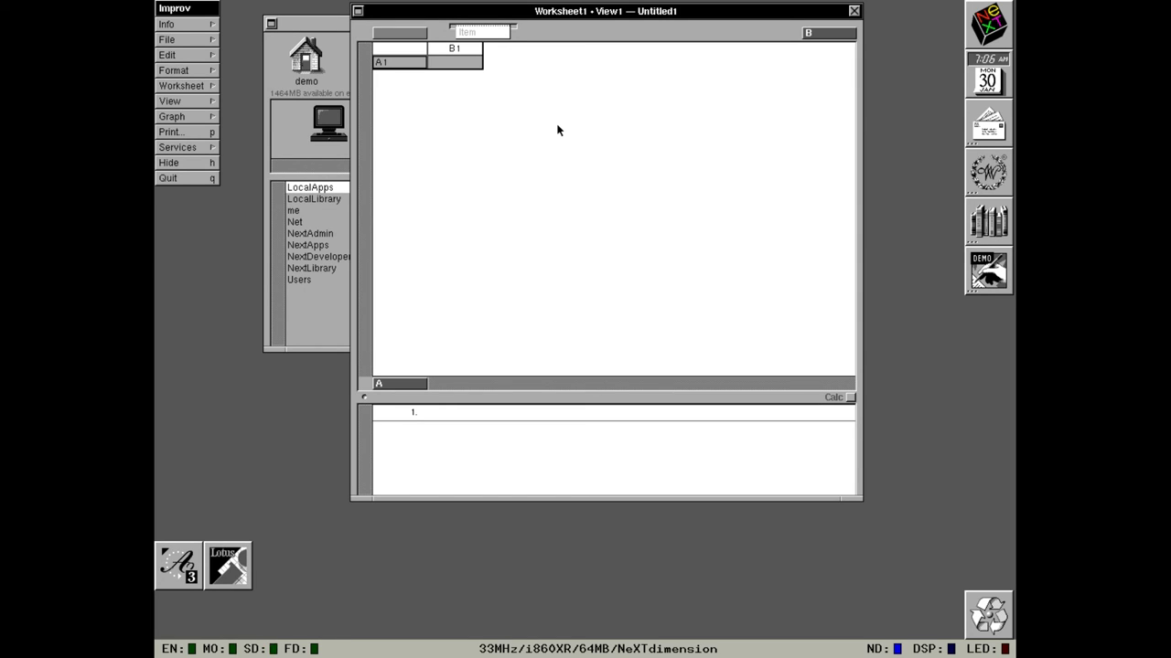
click(204, 39)
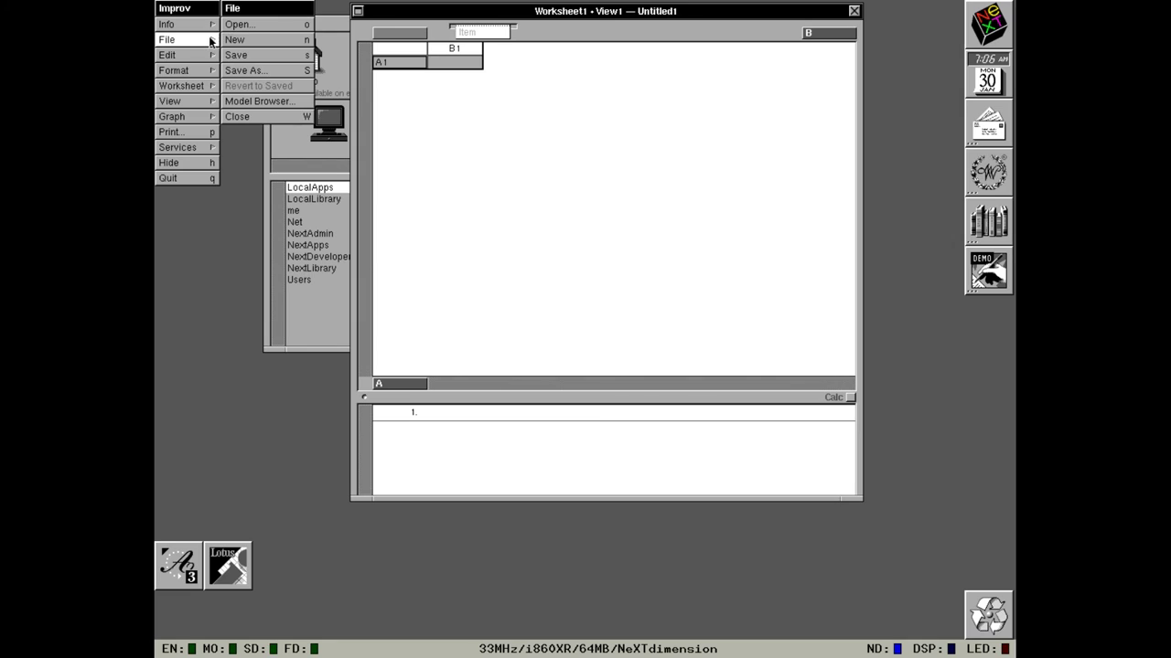
click(236, 24)
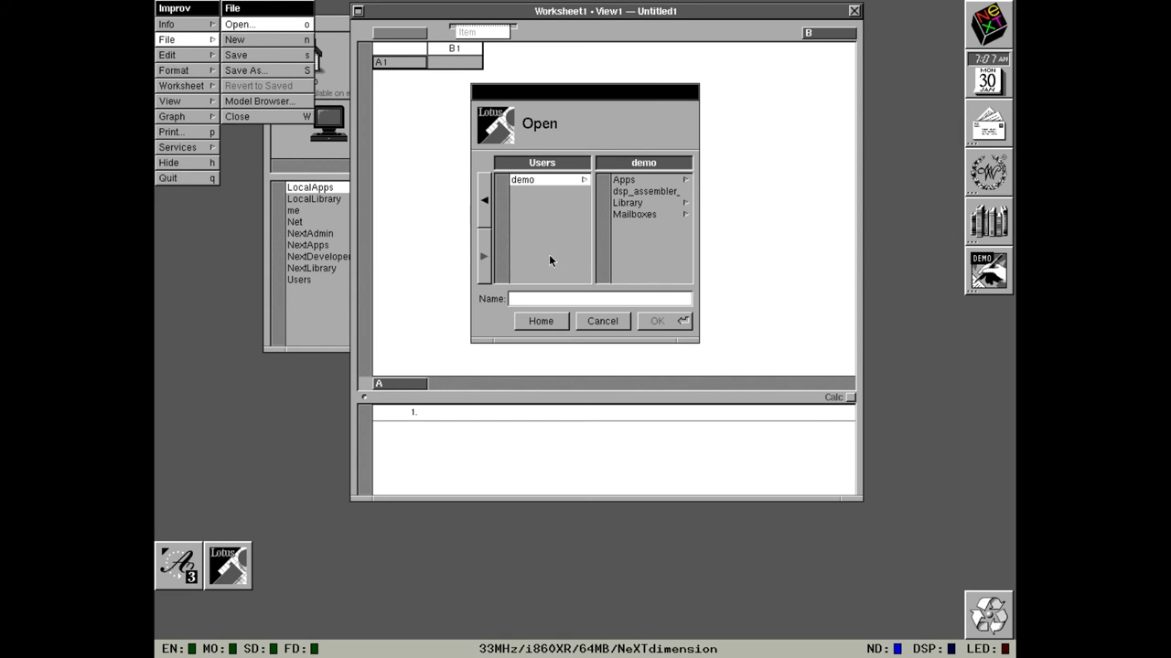
click(480, 216)
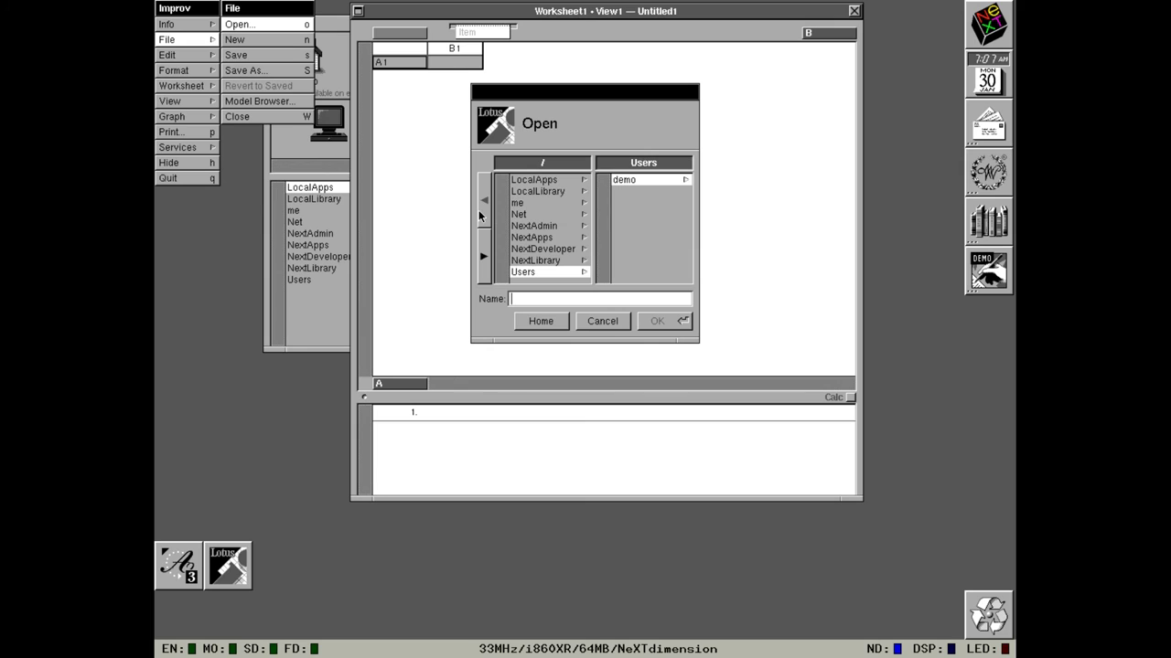
click(529, 182)
Open an untitled copy of MarketShare.imp from the Improv/Models folder.
click(666, 192)
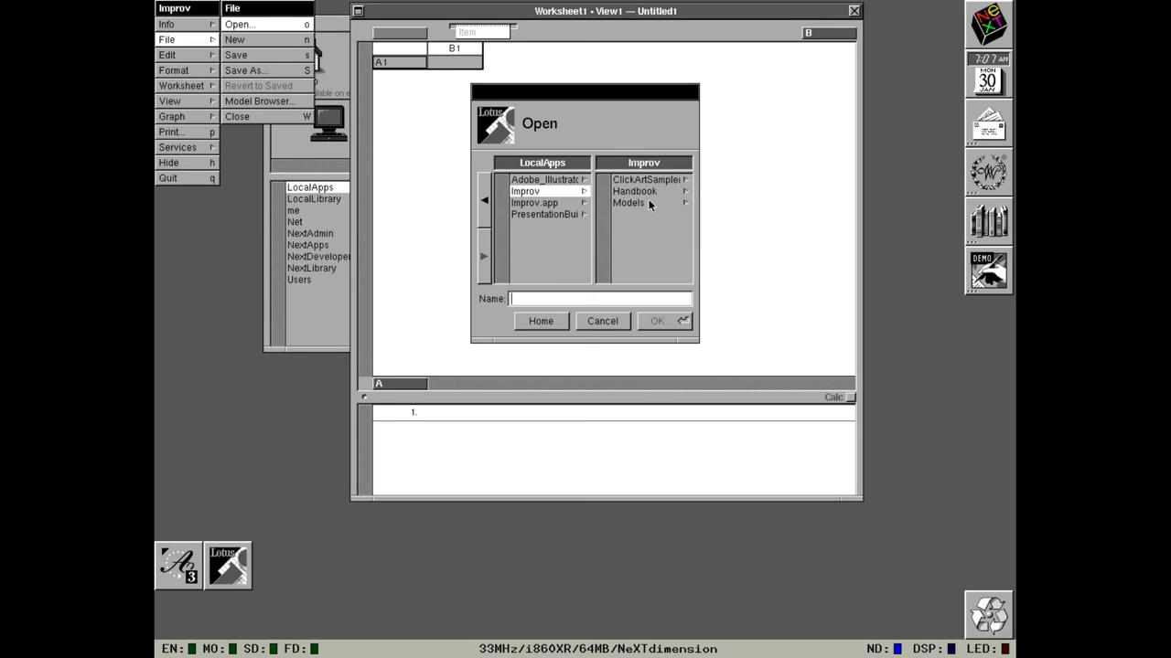
click(650, 203)
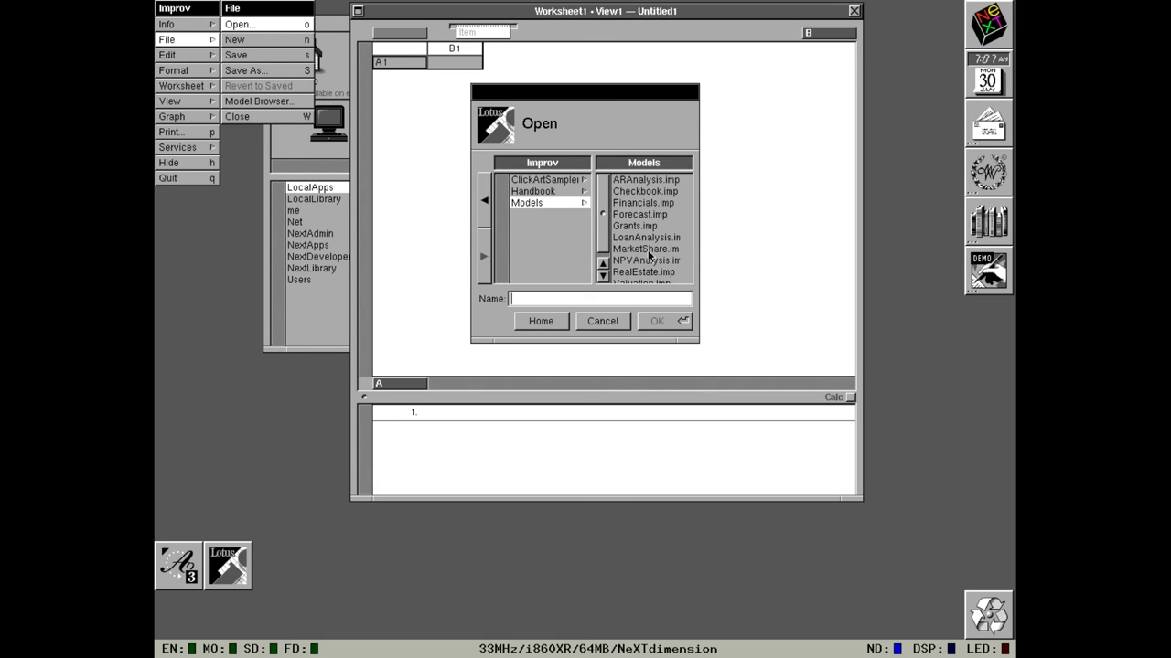
click(649, 251)
click(660, 320)
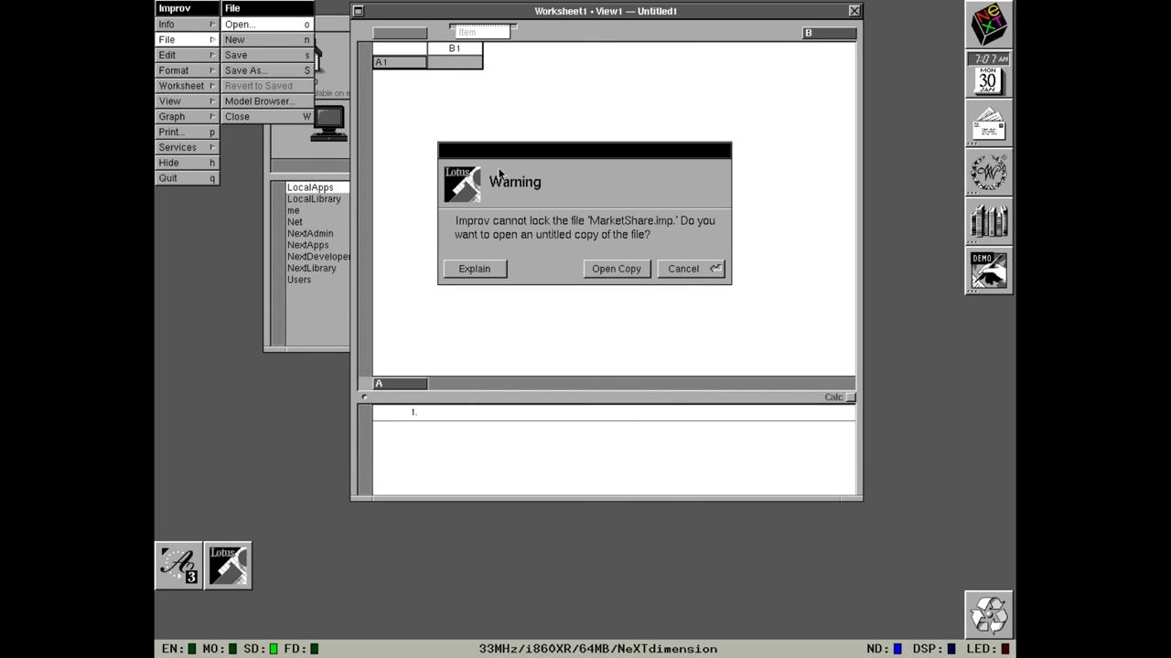
click(634, 274)
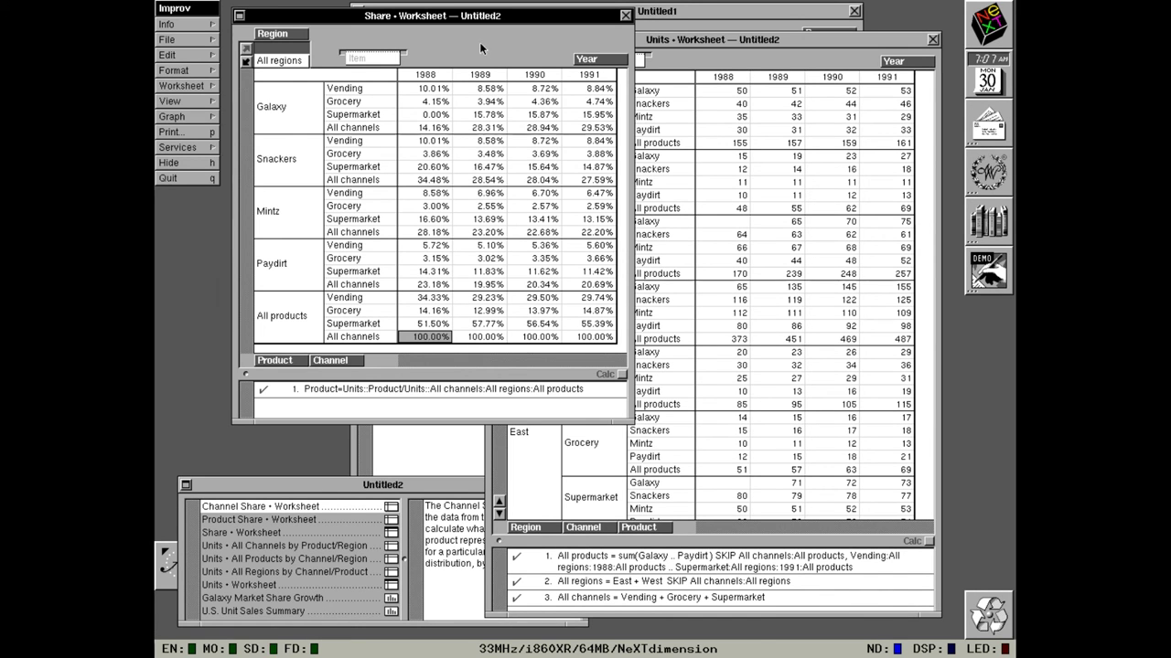
Make regions the row groups with Product as the page, and page through to Snackers.
drag(477, 20, 493, 47)
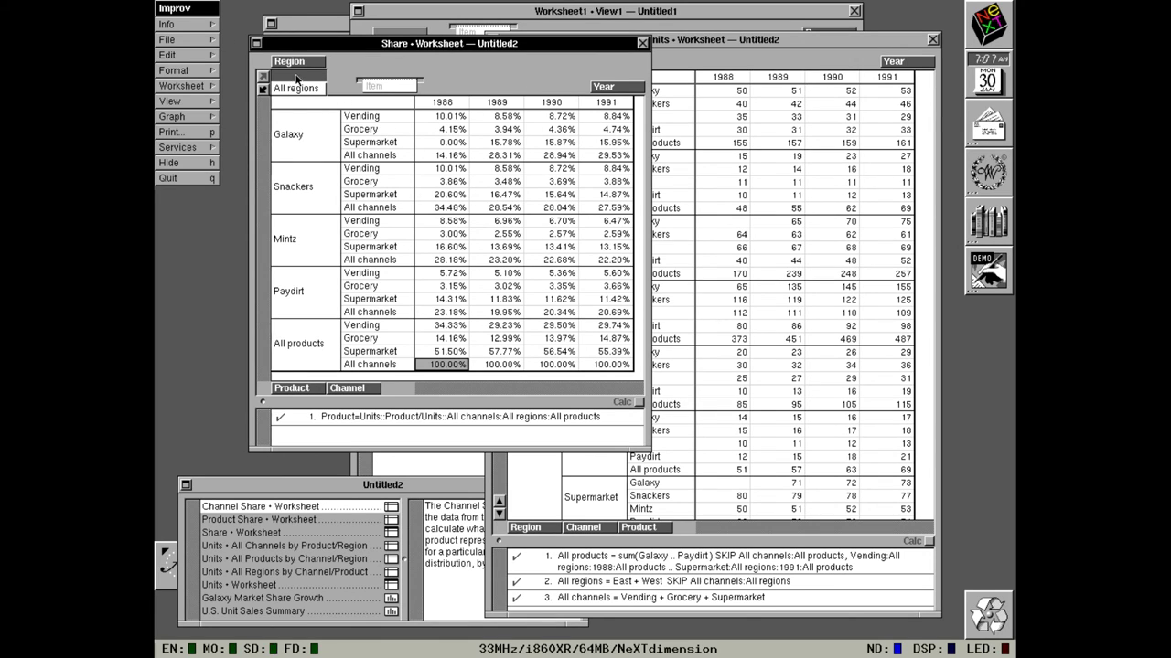
drag(299, 62, 448, 391)
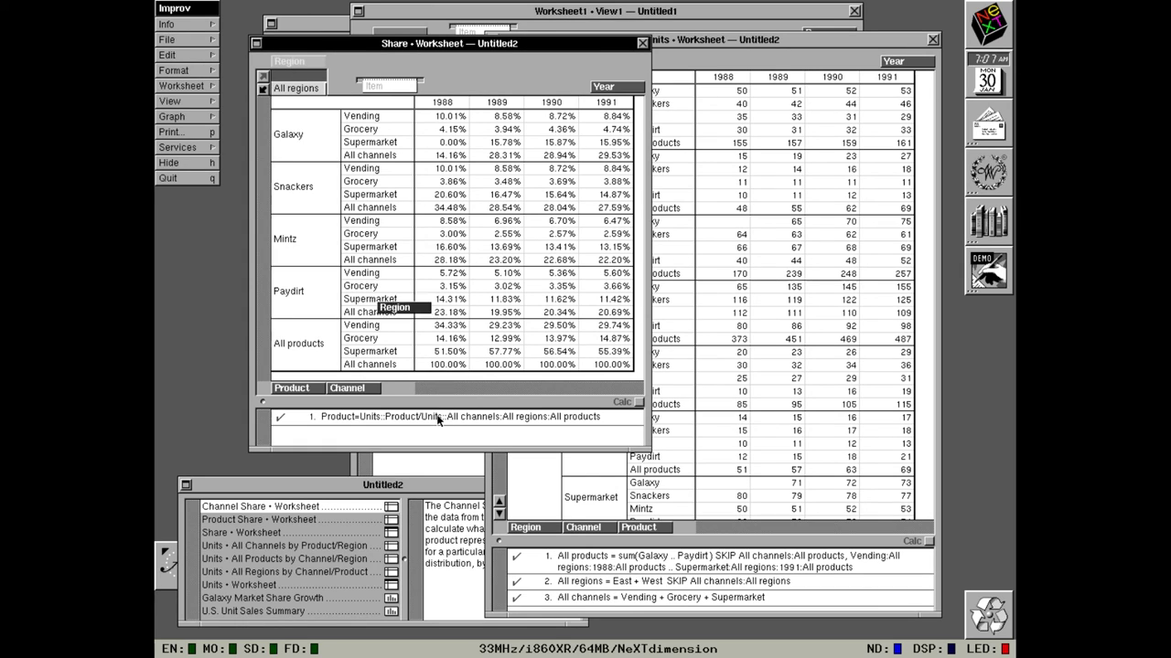
mouse_move(299, 62)
mouse_down()
mouse_move(302, 376)
mouse_move(315, 392)
mouse_move(303, 391)
mouse_move(329, 96)
mouse_move(320, 68)
mouse_up()
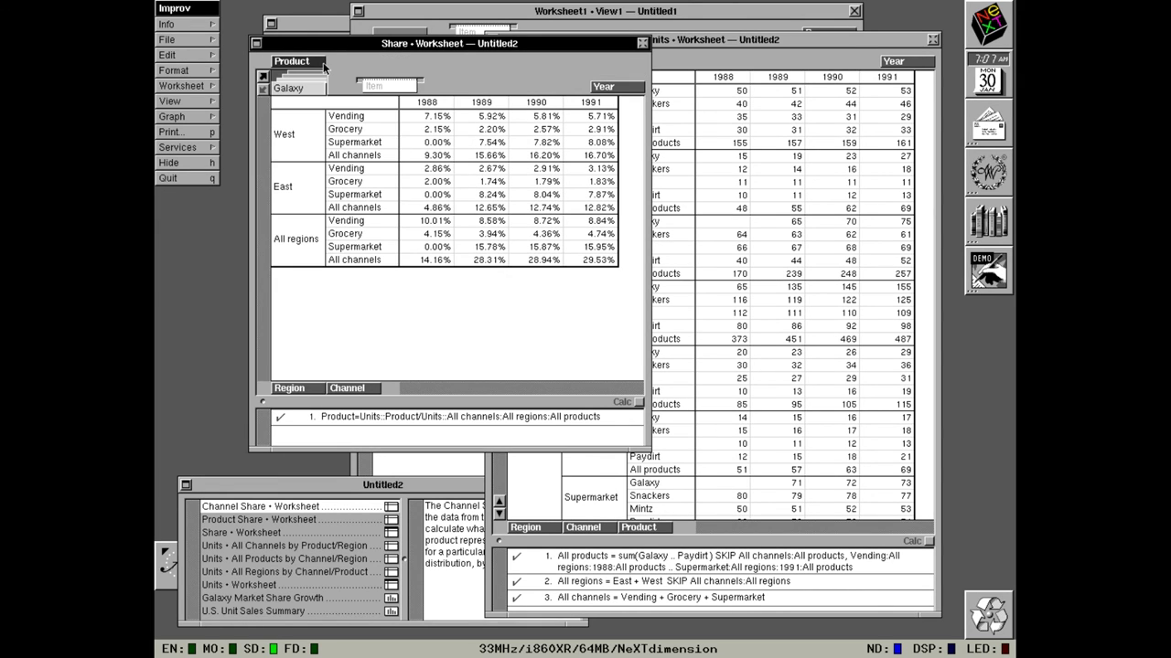
click(262, 77)
click(262, 77)
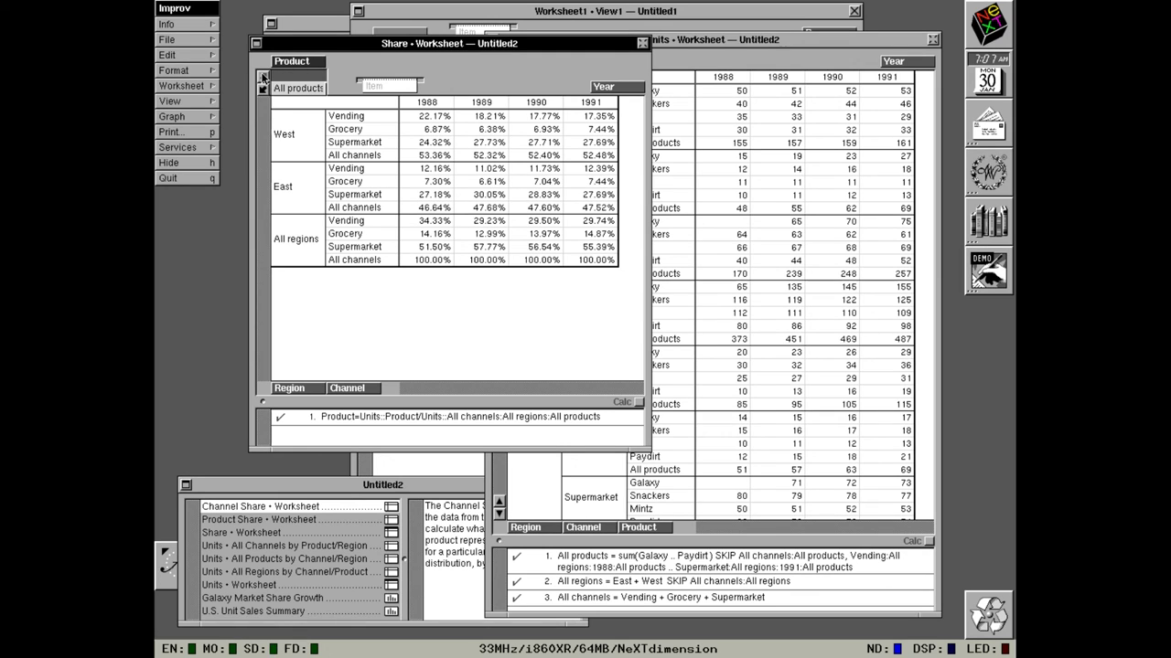
click(279, 91)
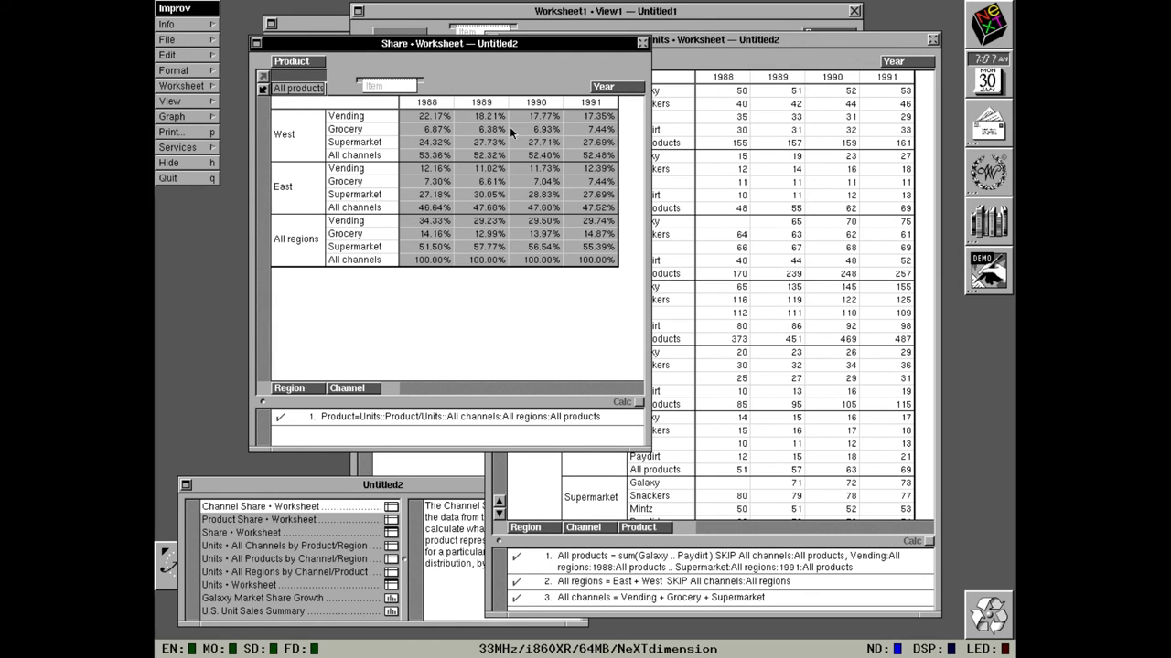
click(264, 91)
click(265, 92)
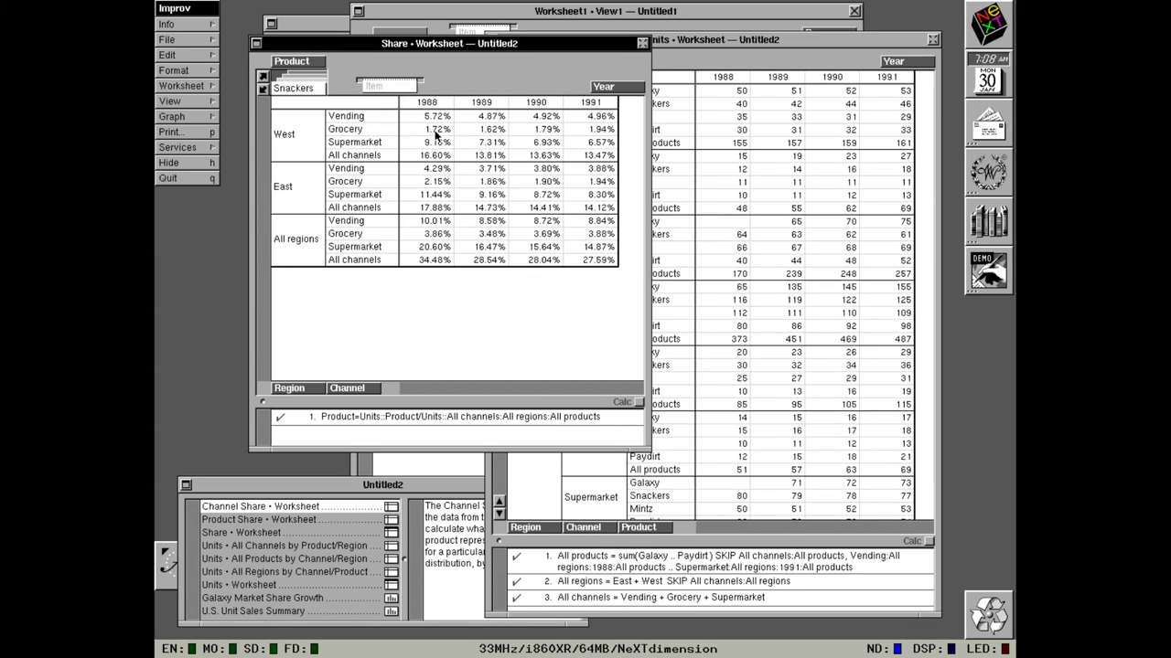
Rearrange the tiles so years and regions form the rows and channels span the columns.
drag(613, 87, 397, 388)
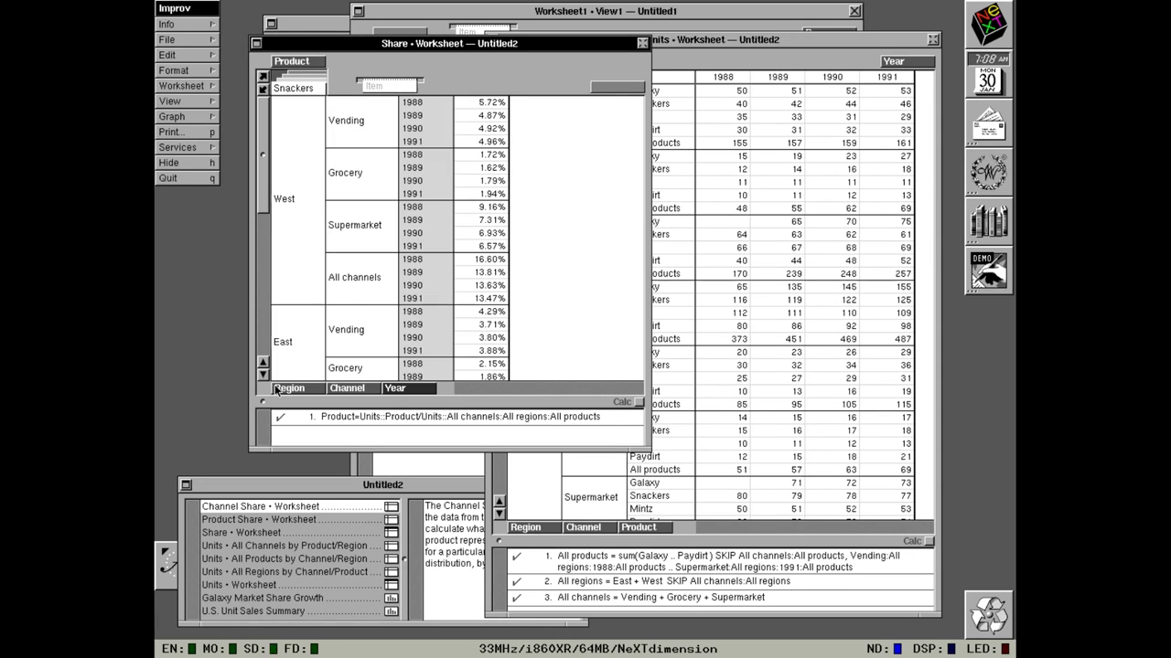
drag(289, 388, 616, 89)
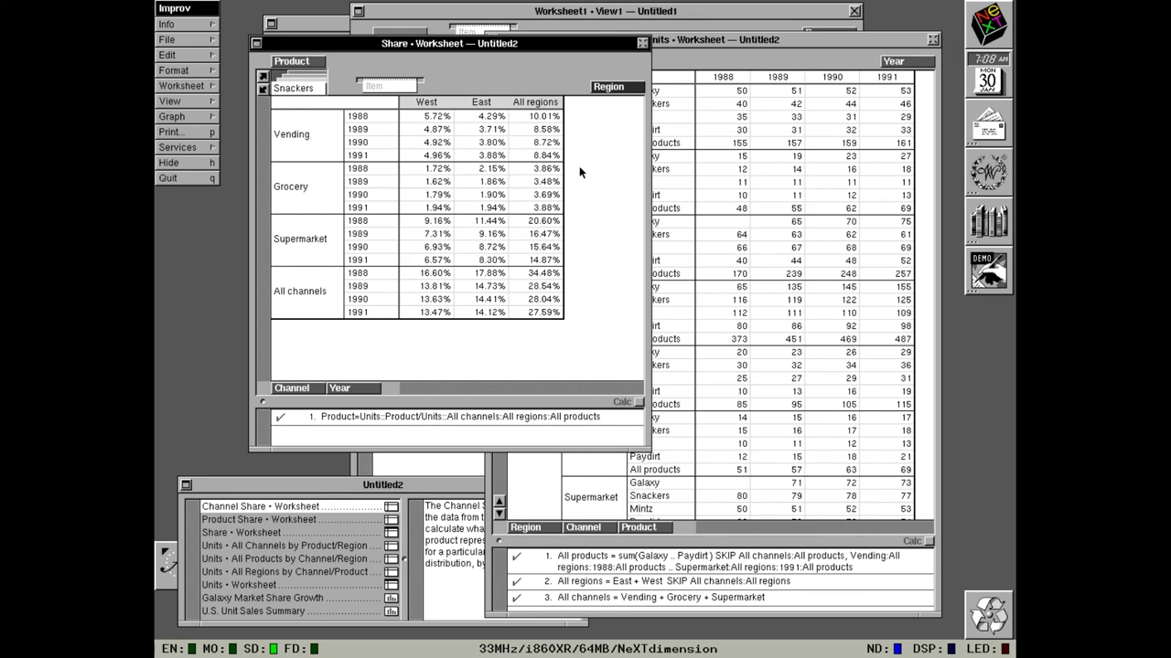
drag(618, 86, 393, 424)
drag(292, 388, 640, 91)
Quit Improv without saving, then select PresentationBuilder.app and open the NextApps folder.
click(204, 178)
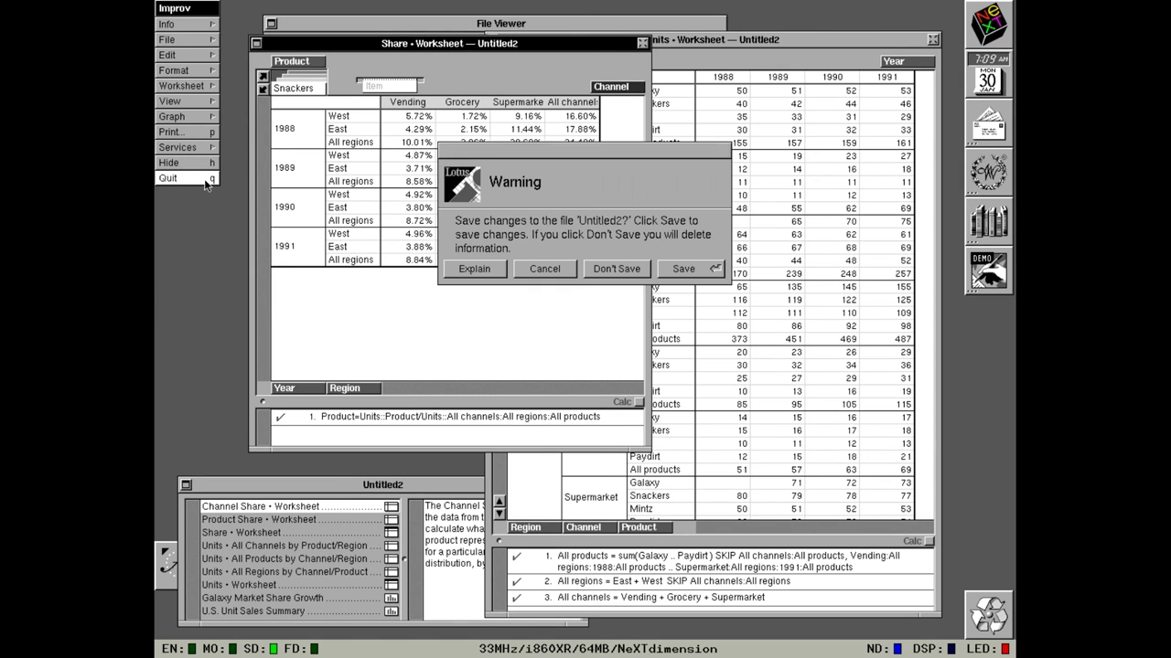
click(610, 265)
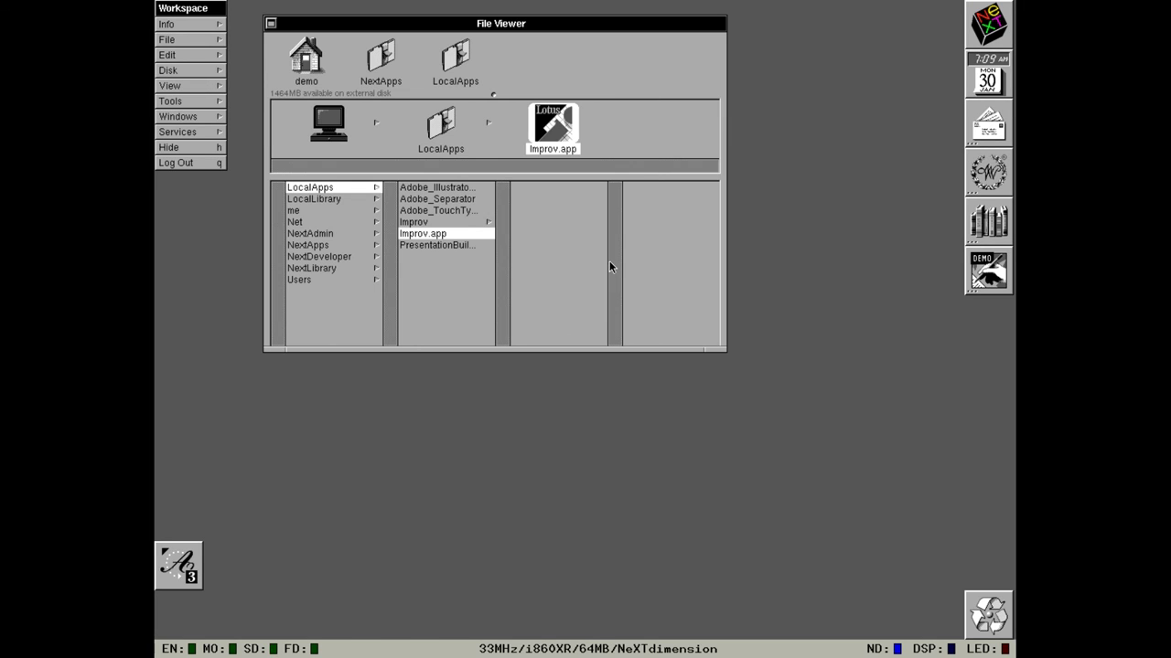
click(459, 247)
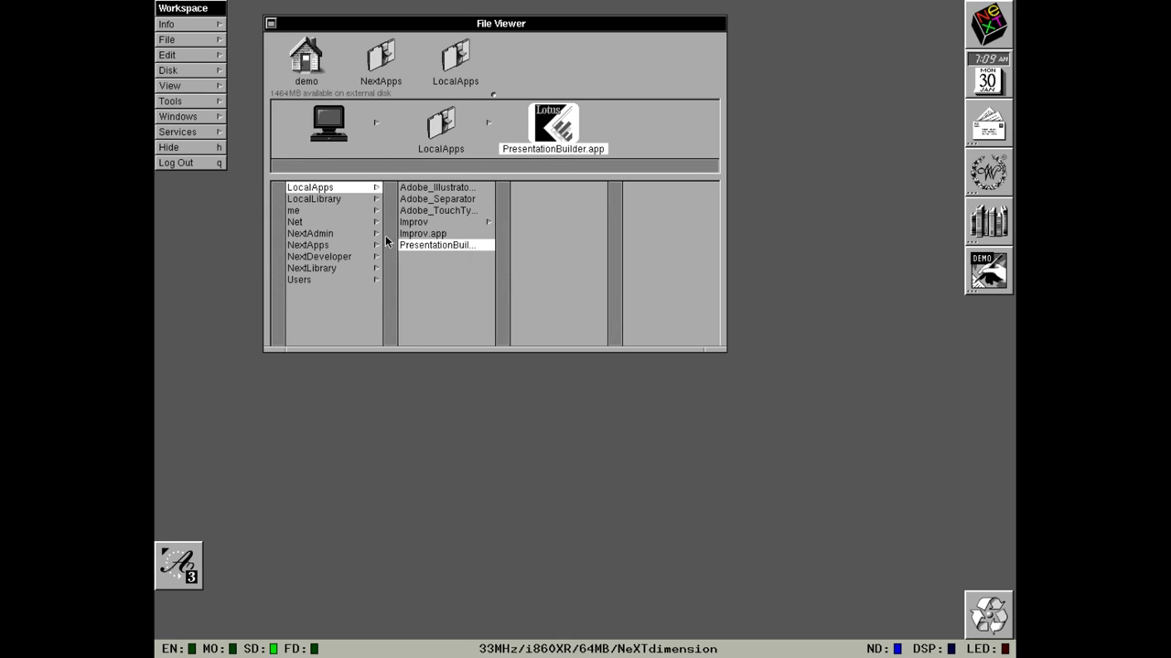
click(343, 244)
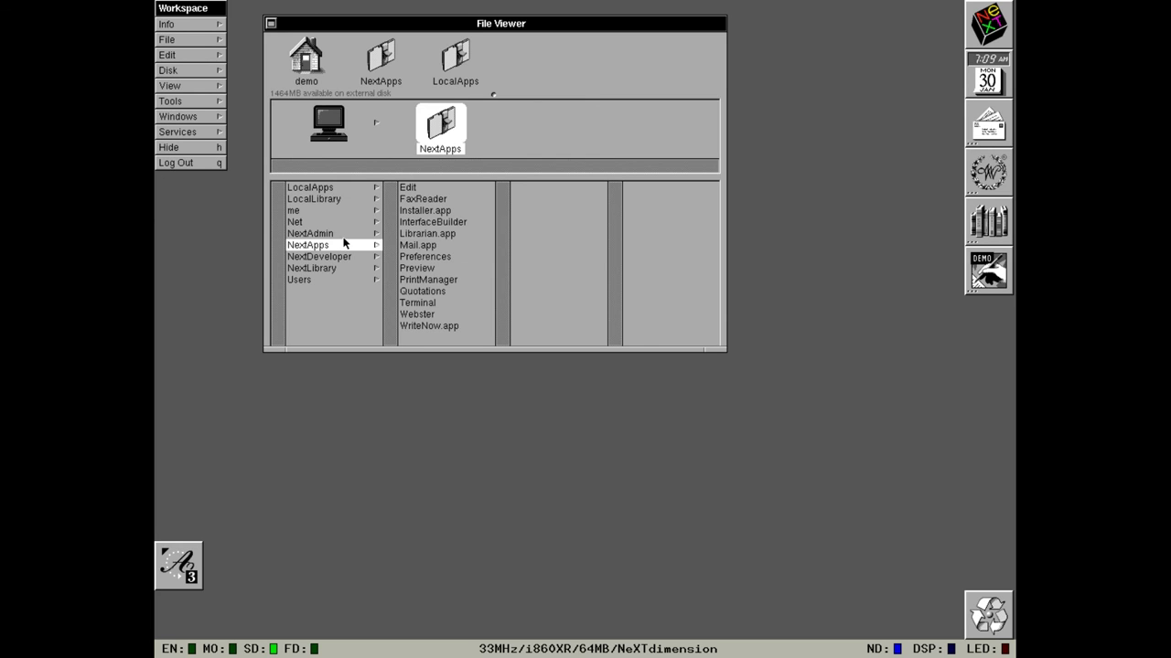